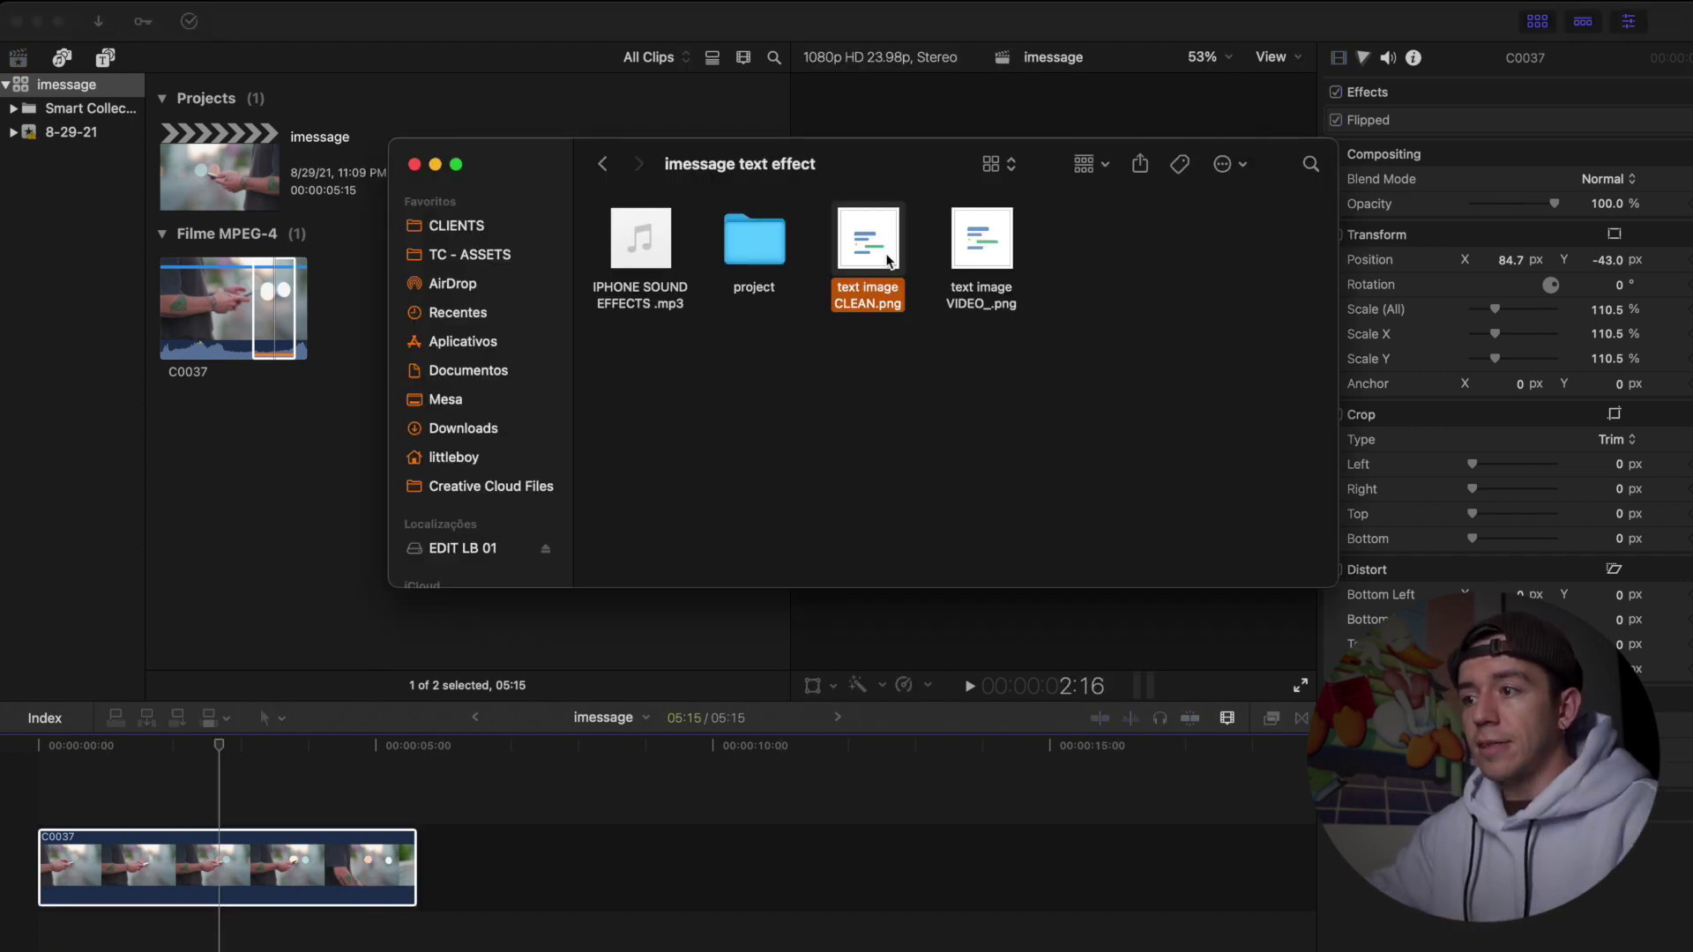
Preview text image CLEAN.png and place it on the timeline above C0037
key(space)
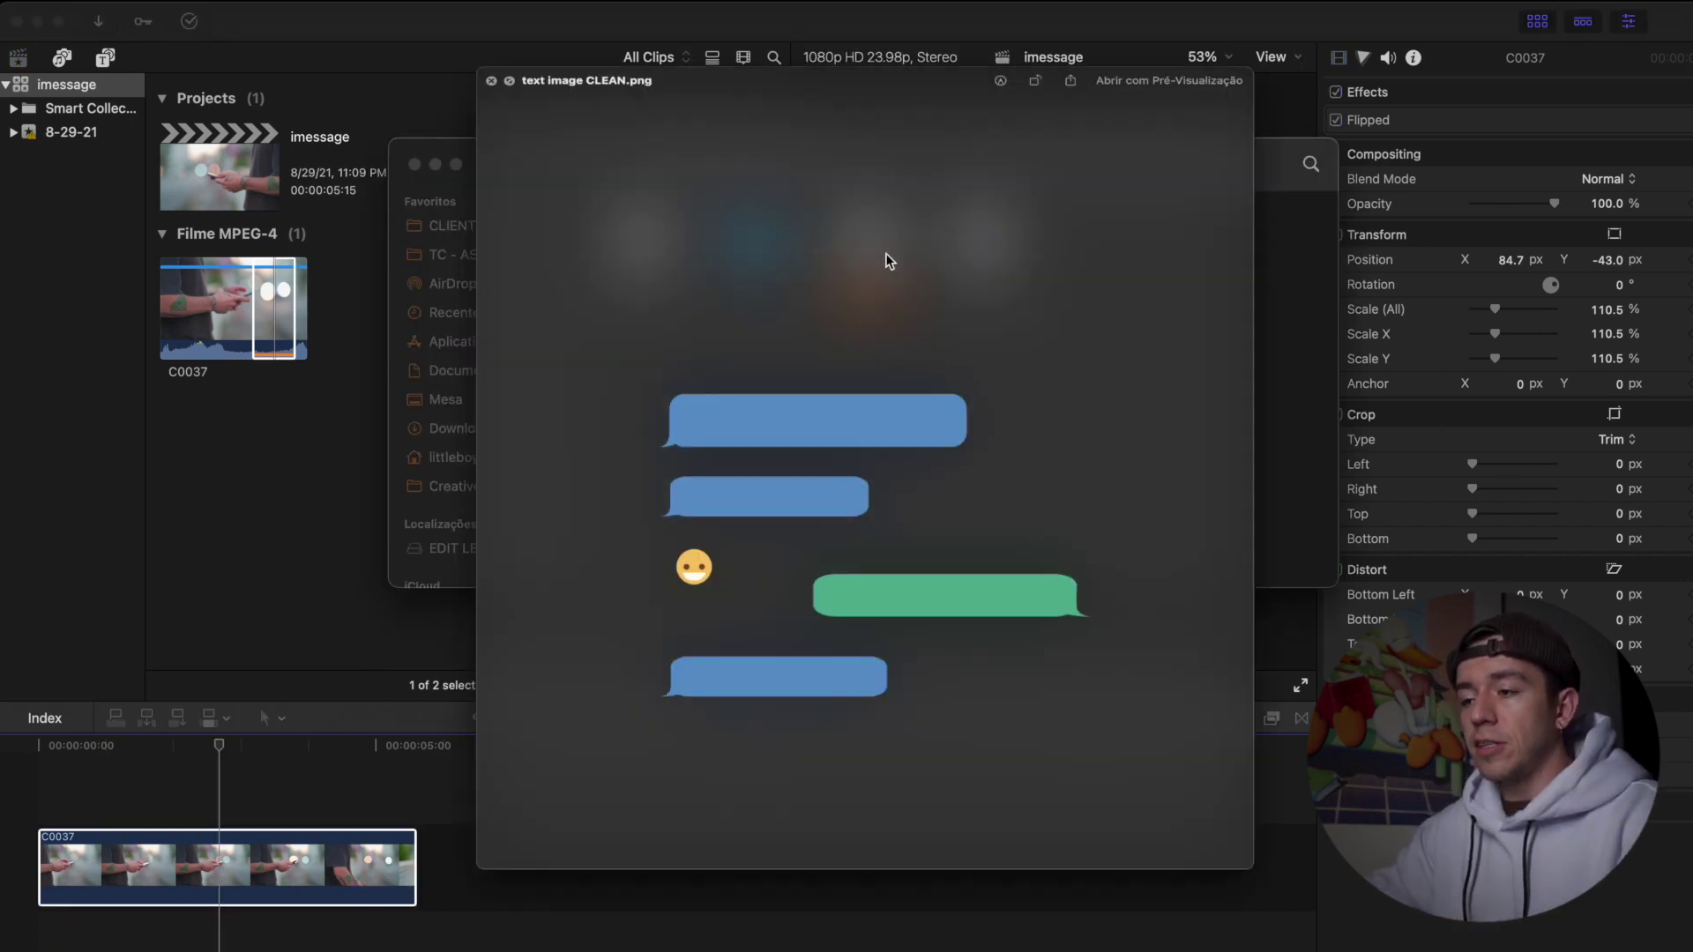
key(space)
drag(878, 256, 98, 774)
Scale the bubble overlay to 147.35% and move it to -353.2, 171.1 px
right_click(1068, 411)
click(1091, 419)
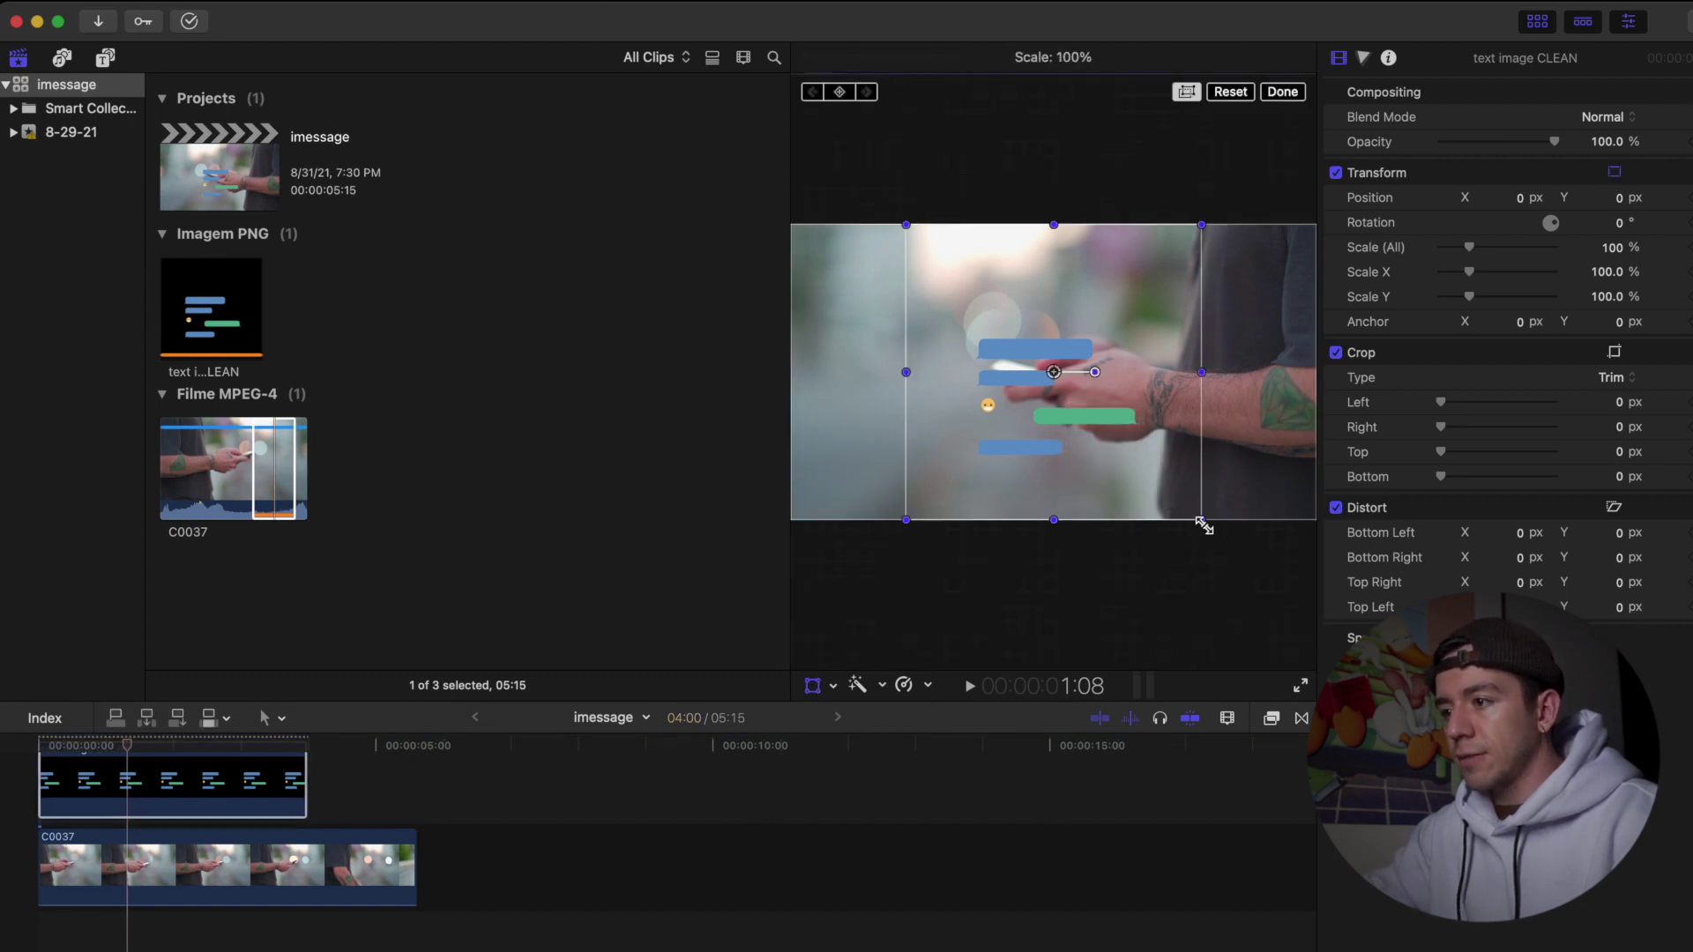
drag(1200, 519, 1273, 590)
drag(1122, 440, 977, 443)
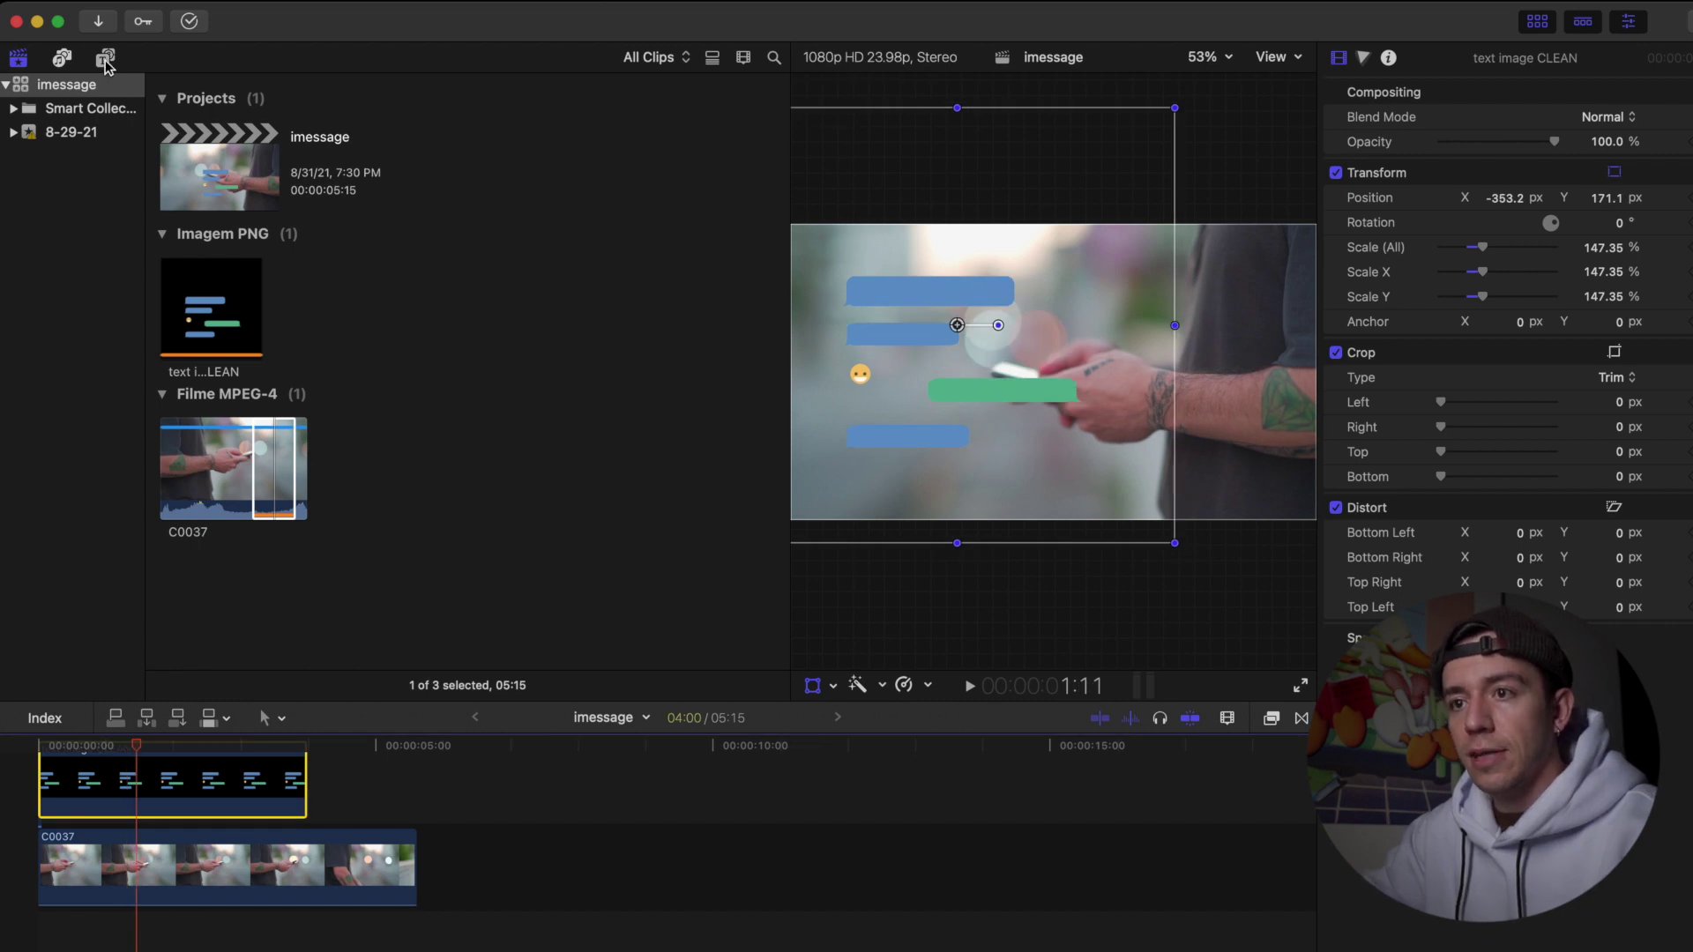
click(107, 59)
Add a Basic Title on the top blue bubble reading 'Hello, how are you?'
click(55, 86)
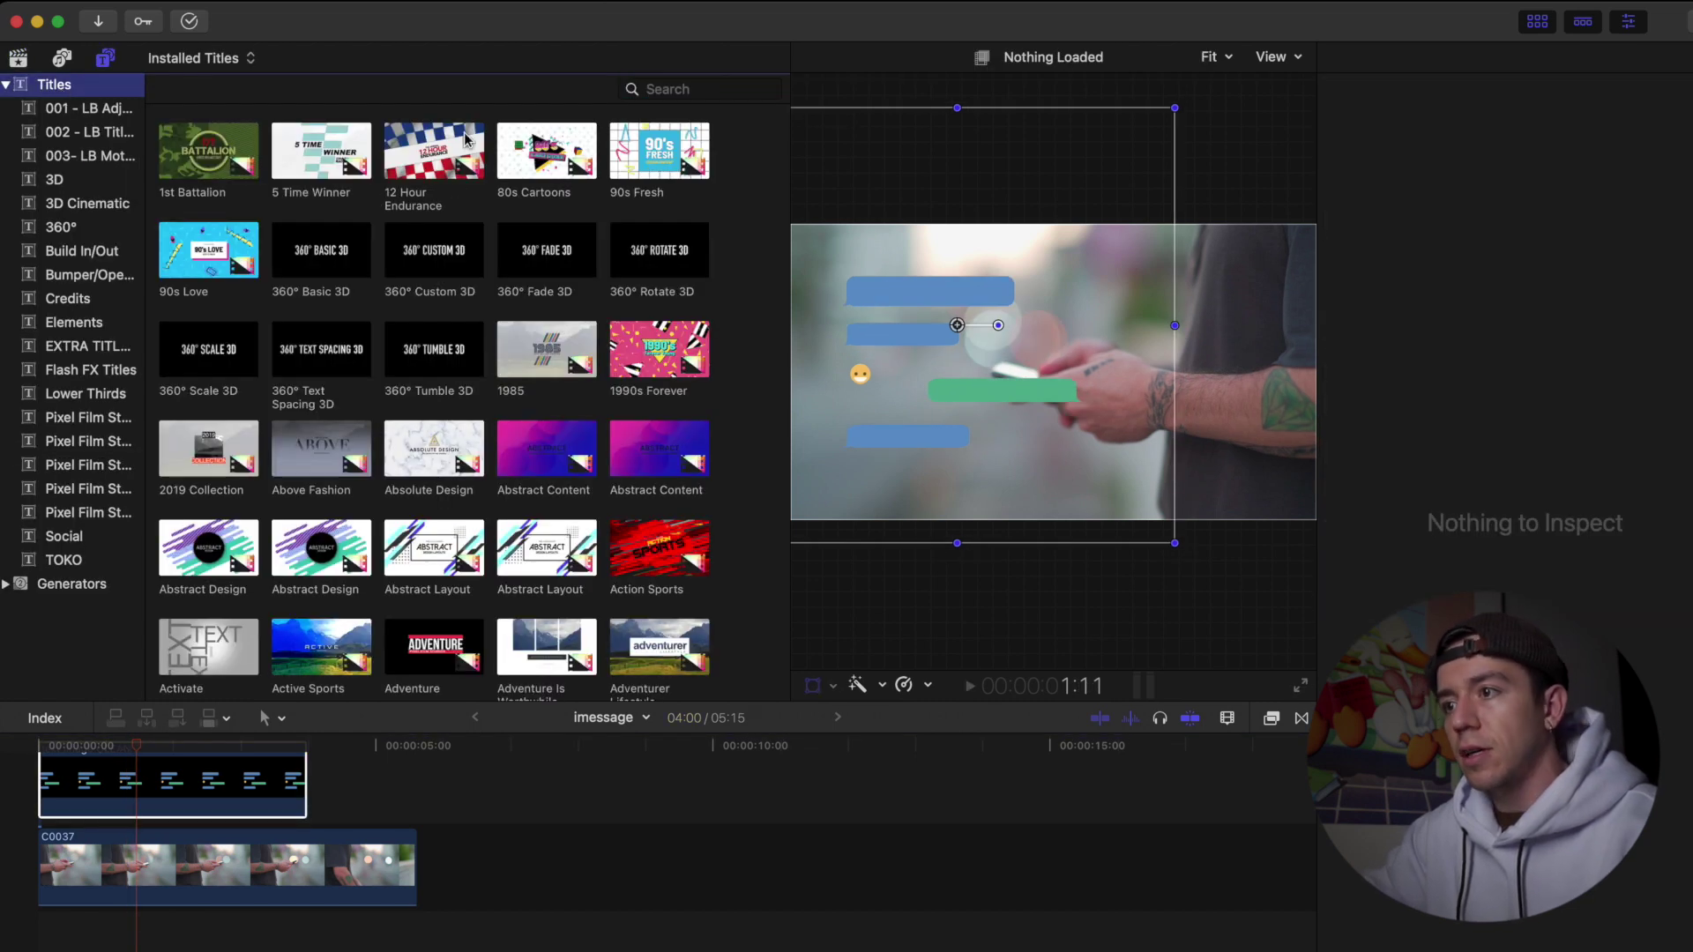
text(bas)
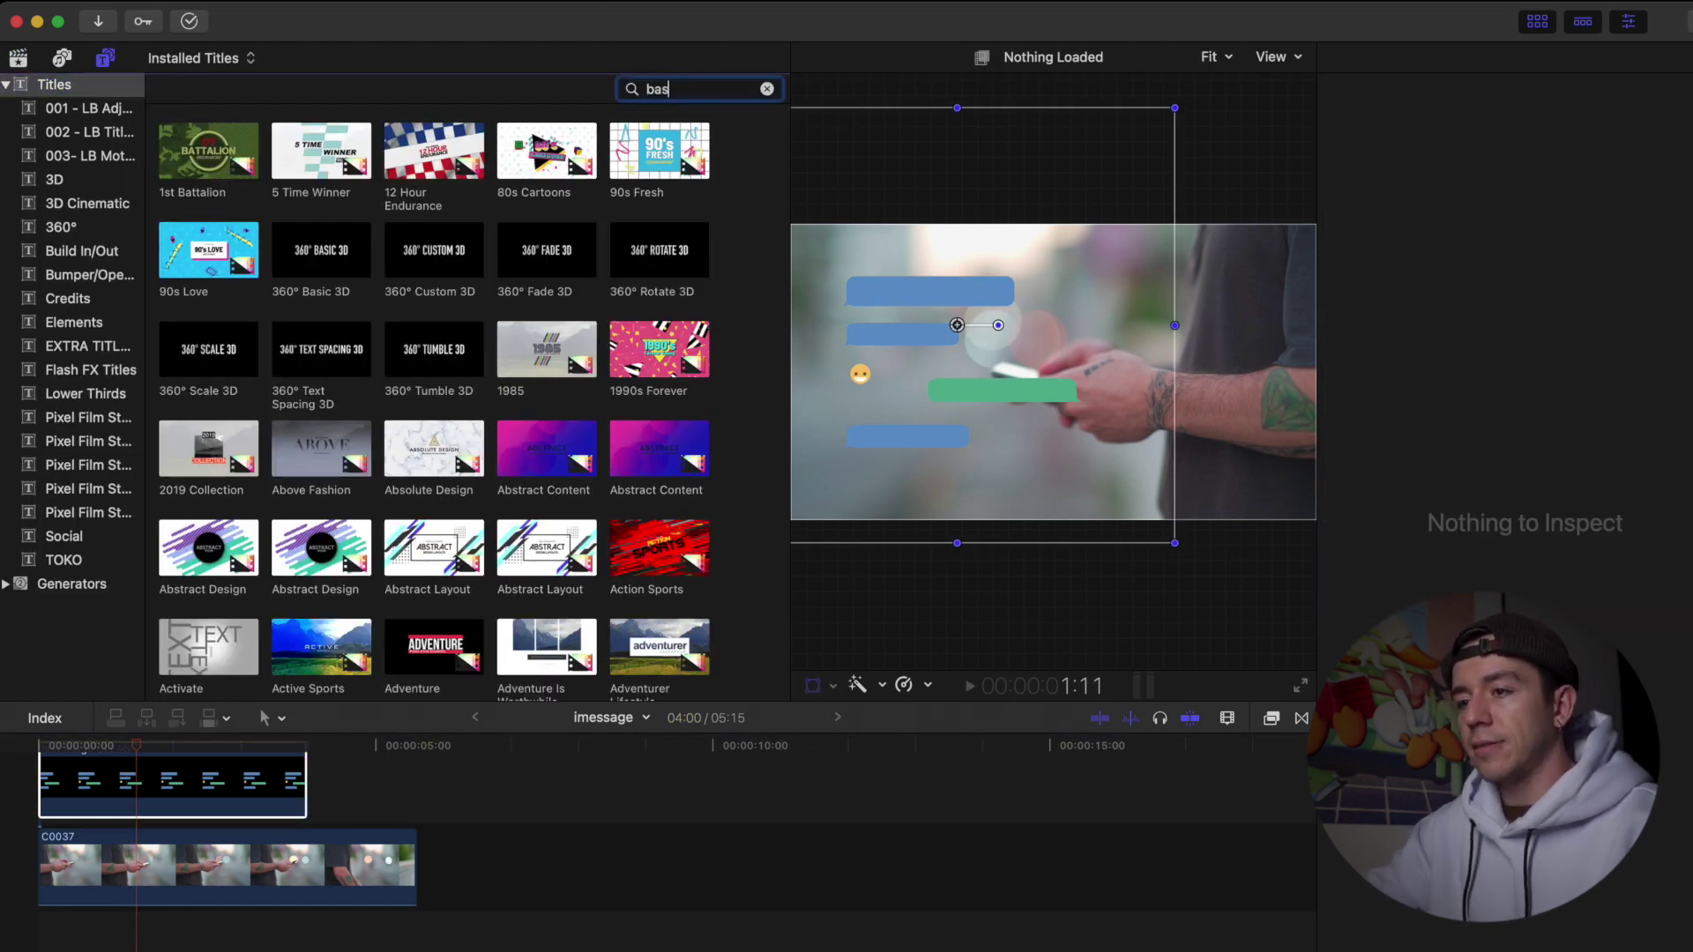
text(ic)
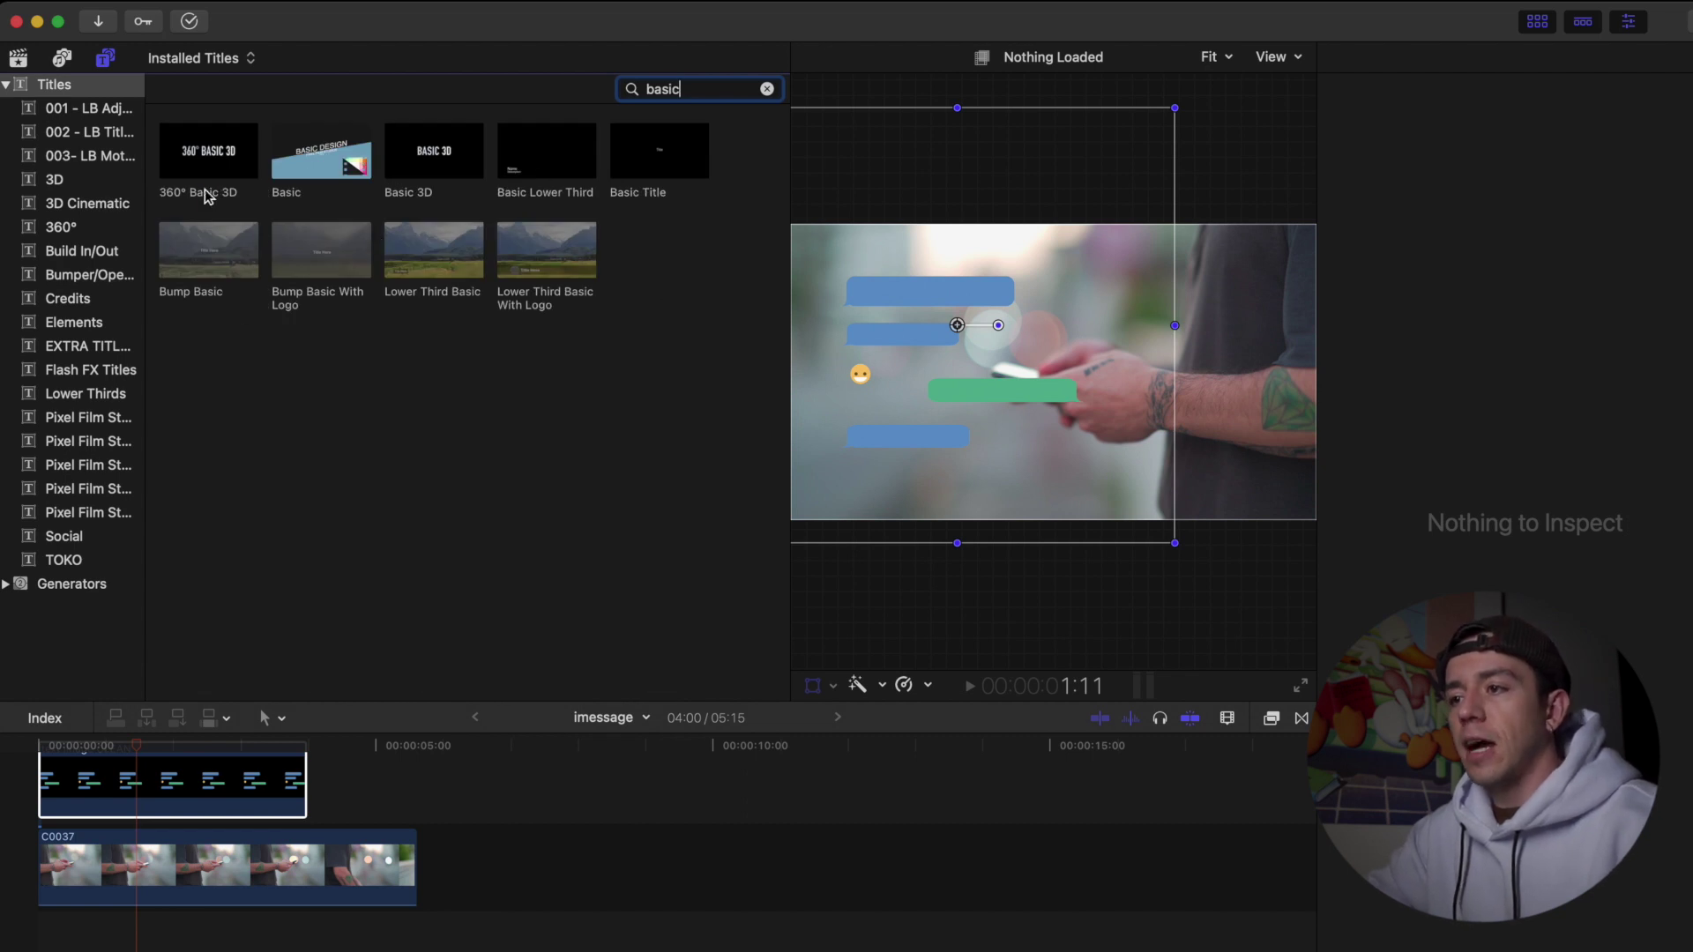
drag(666, 160, 141, 787)
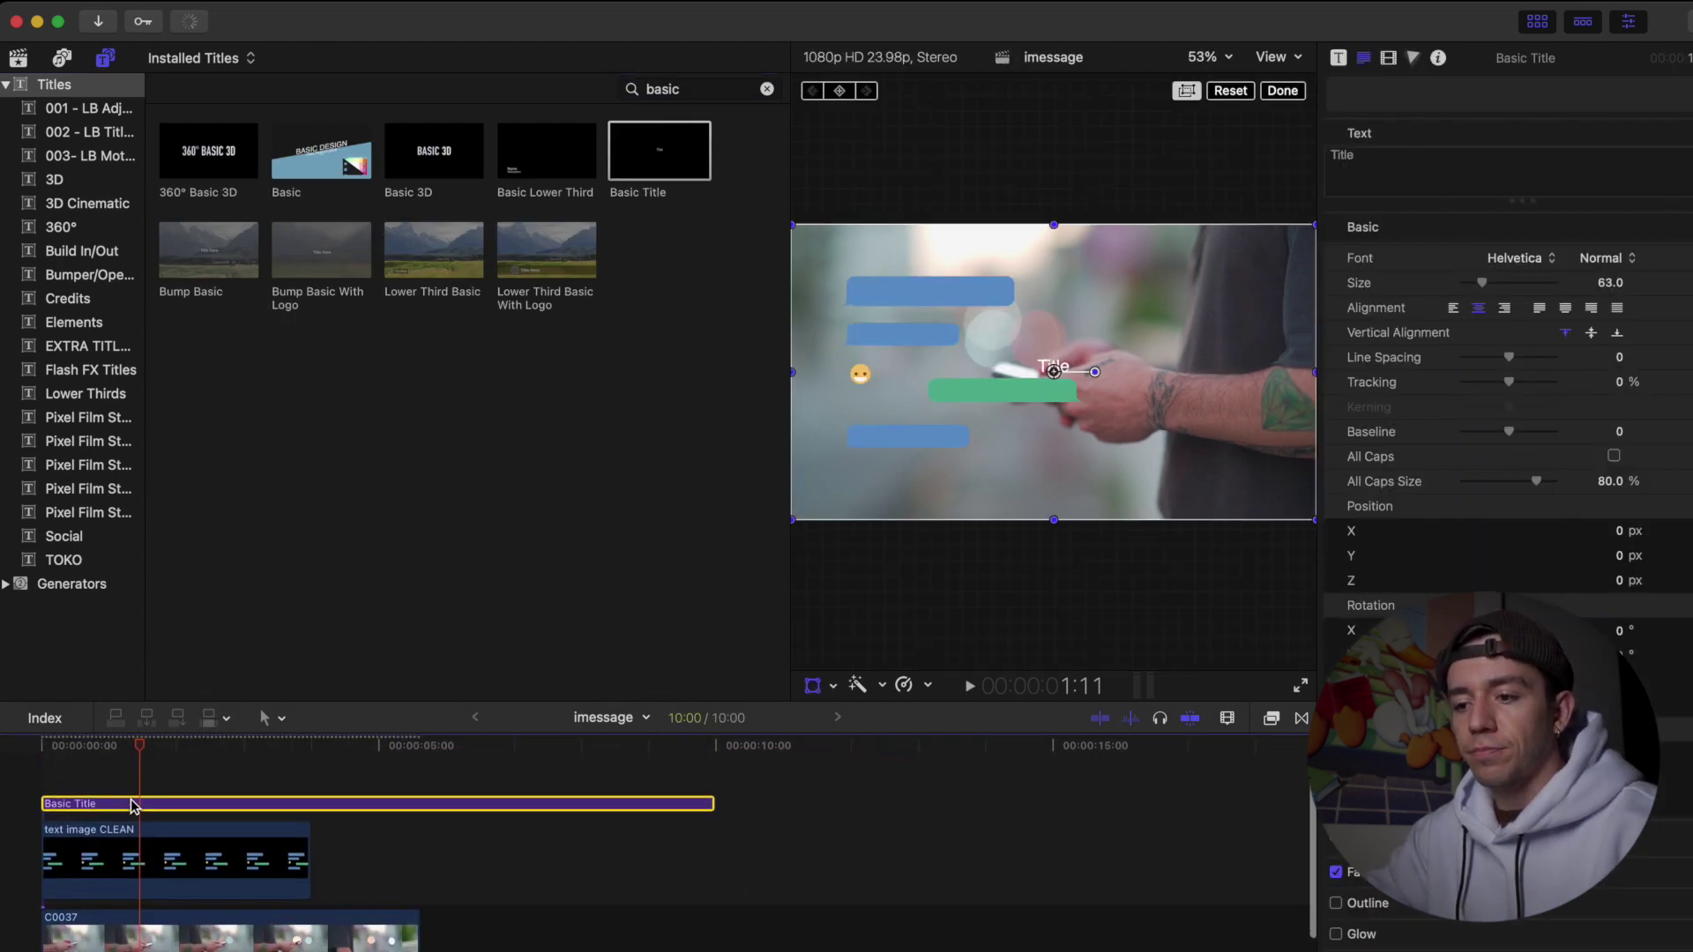
double_click(1054, 369)
drag(1067, 374, 922, 289)
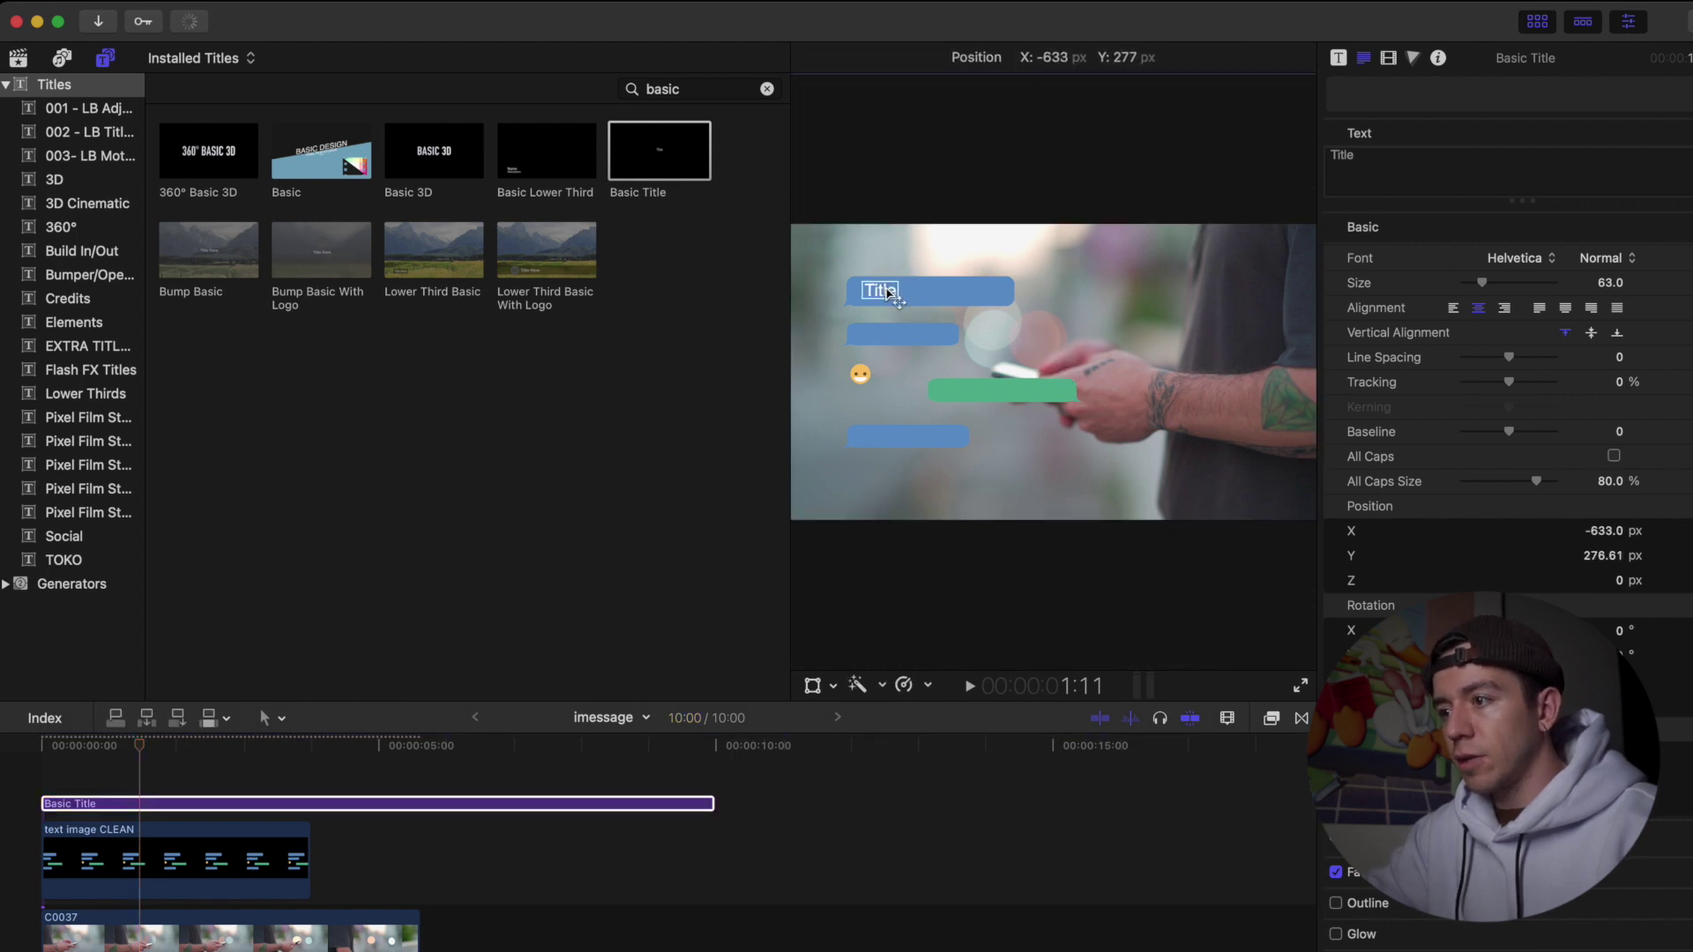
click(1391, 187)
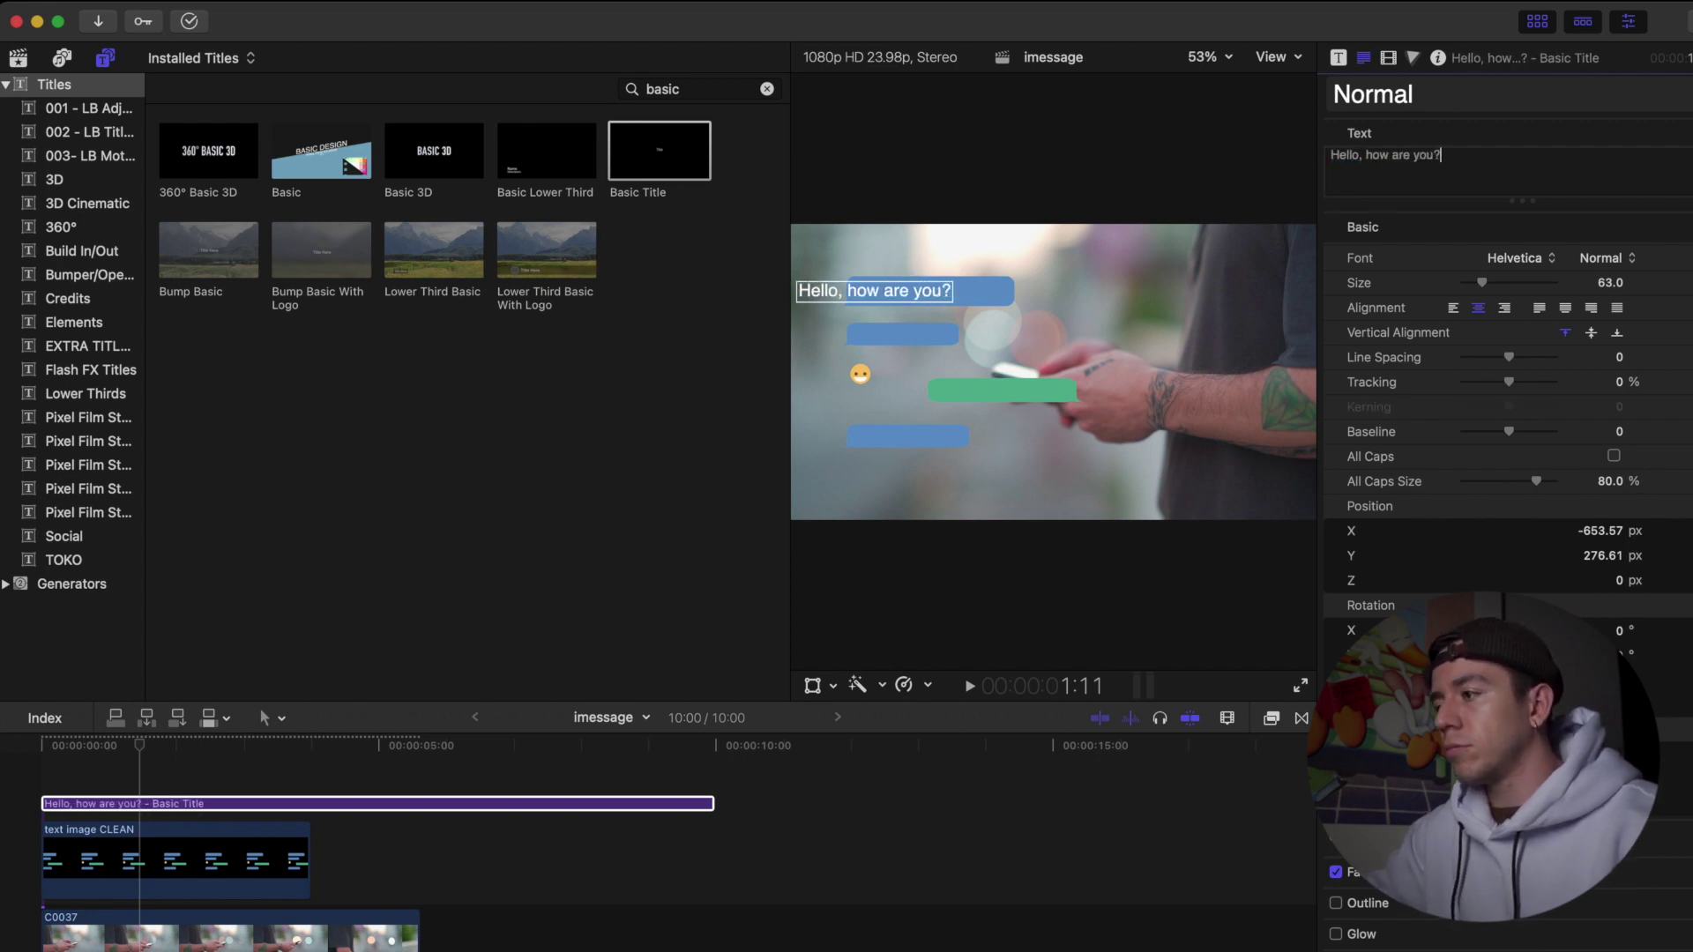
Center the Hello text, then add a 4-second 'I miss you' title copy
drag(922, 279, 967, 296)
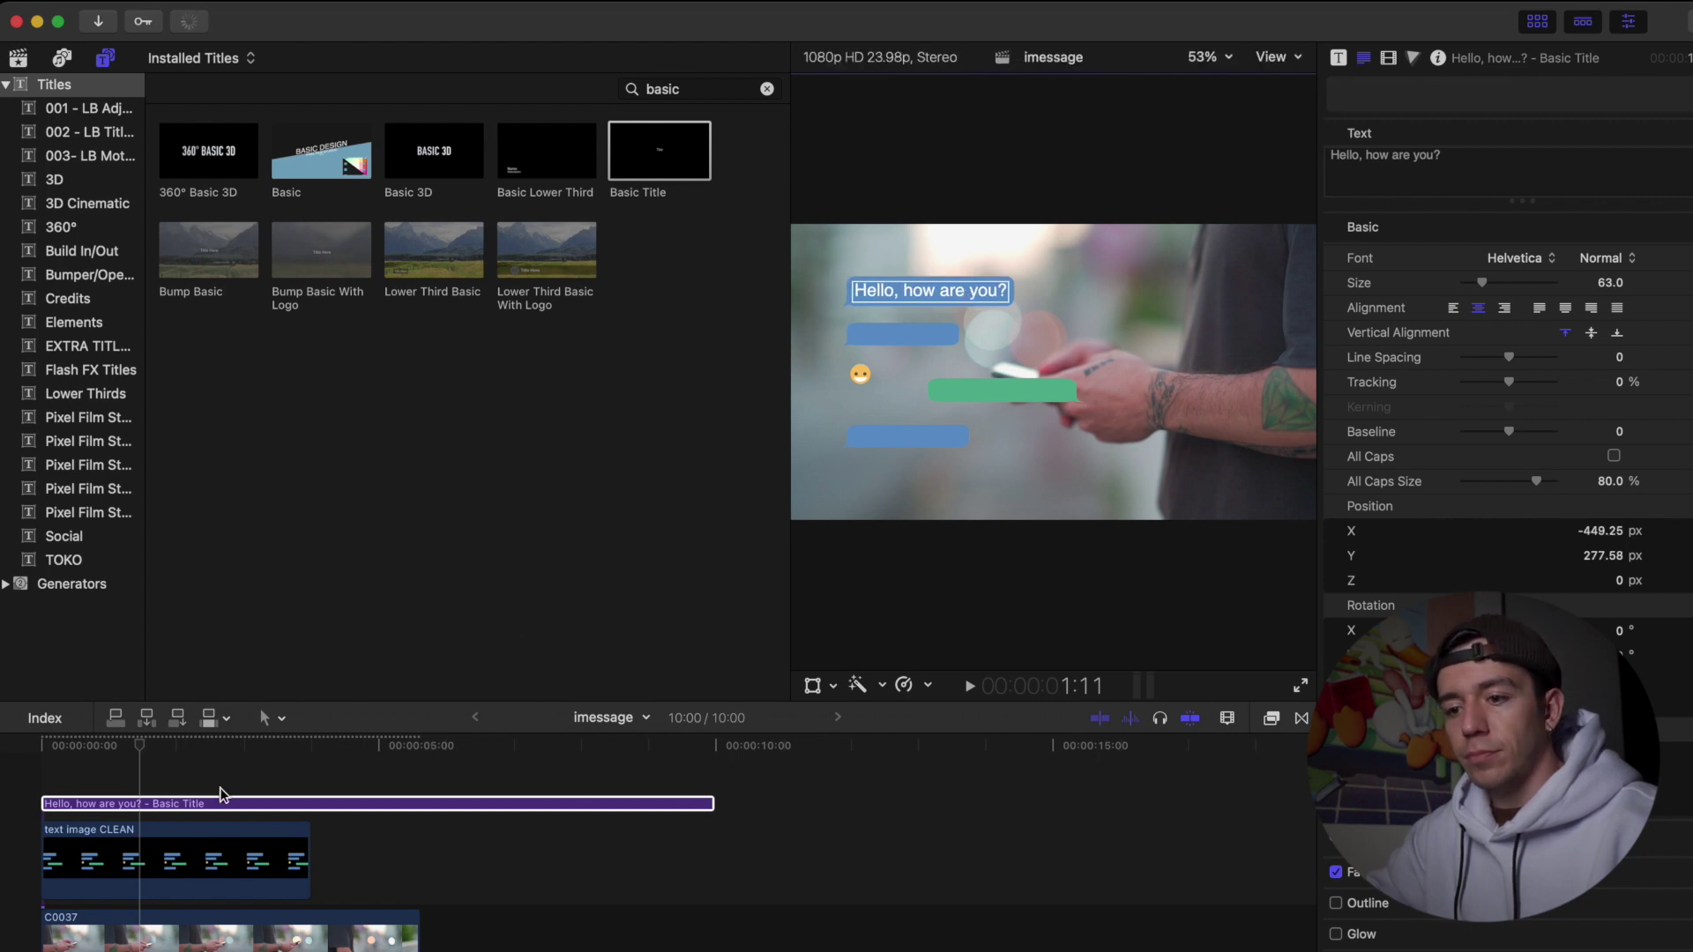
drag(149, 804, 150, 784)
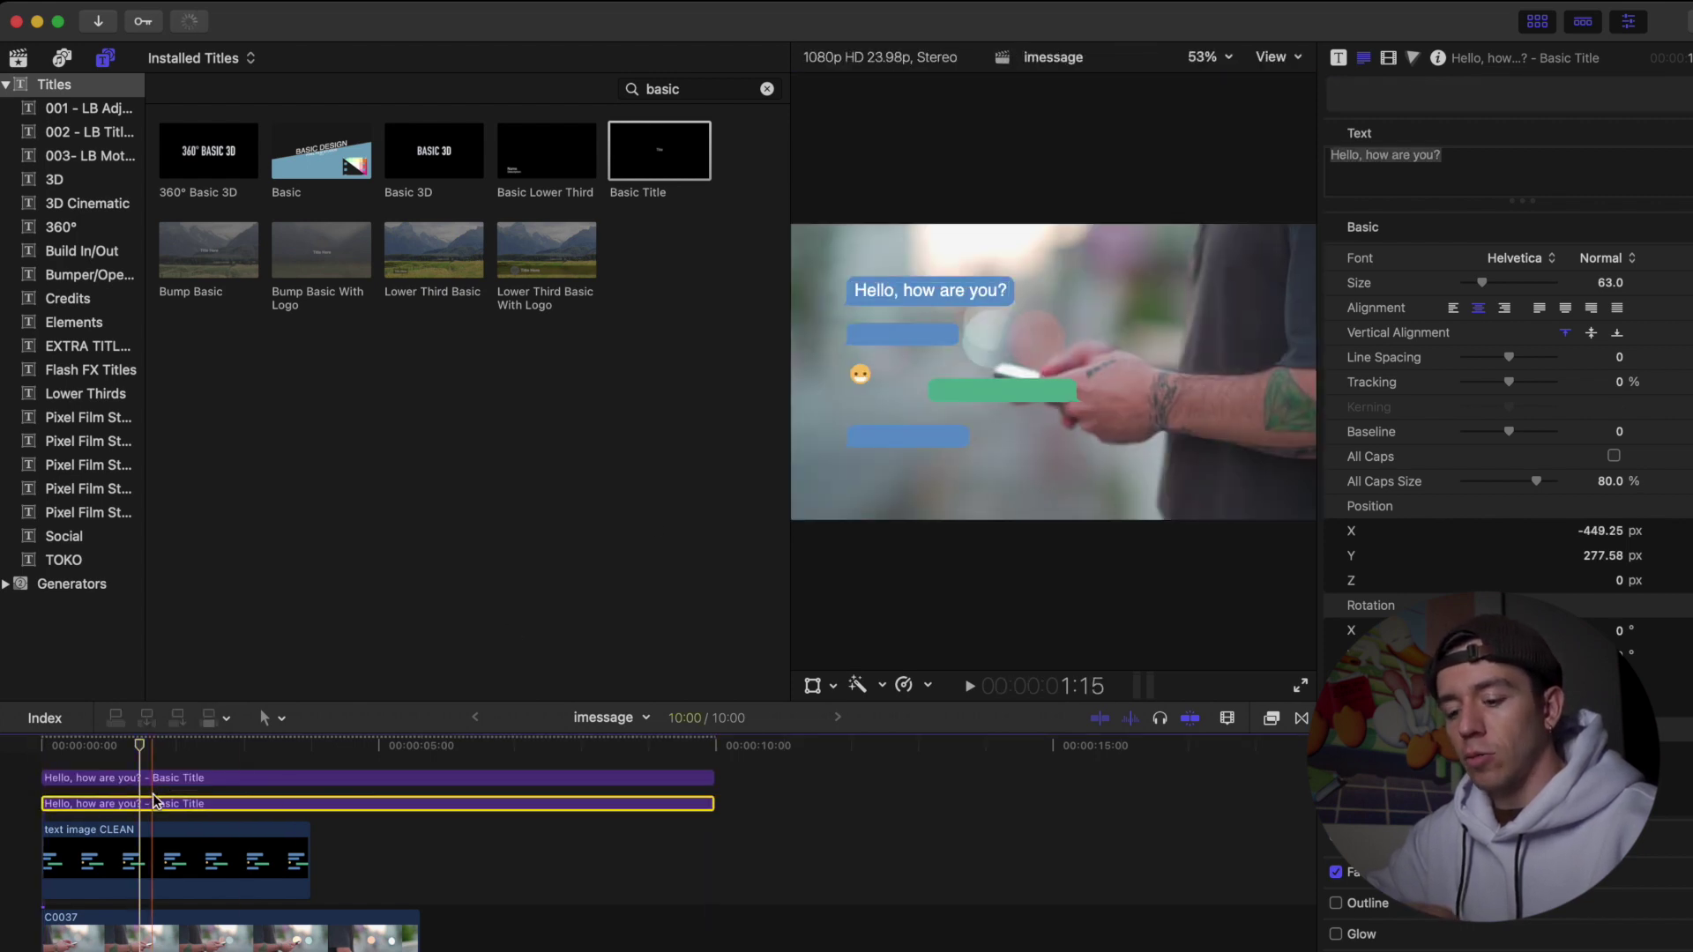
drag(713, 803, 313, 809)
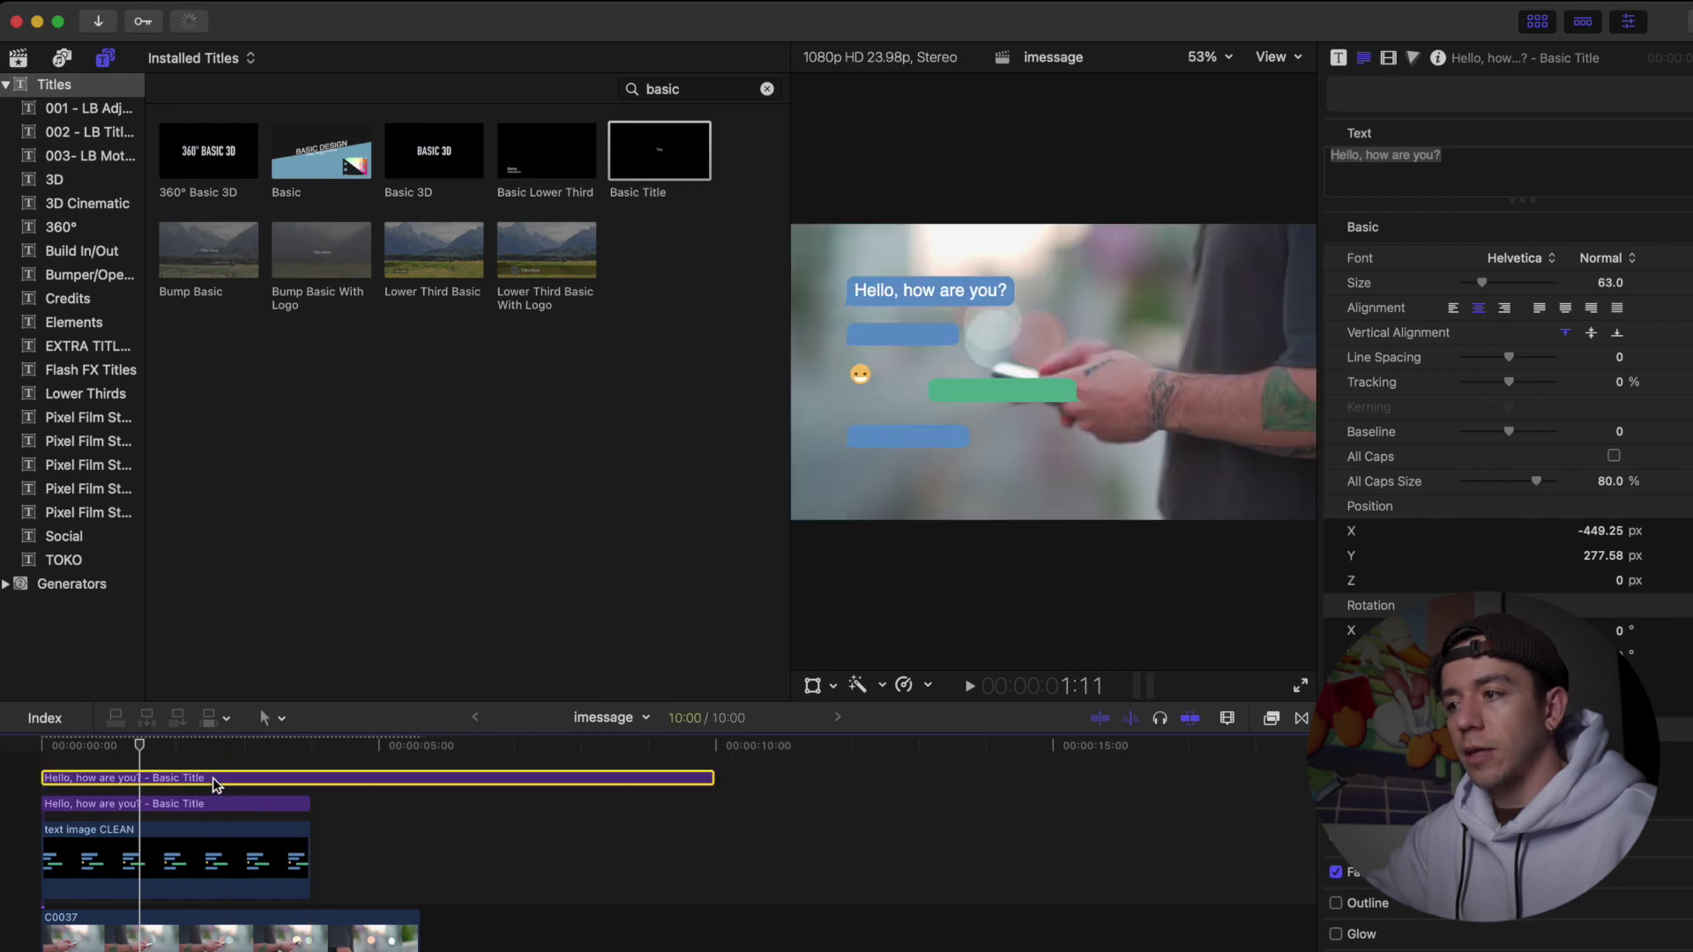
text(I miss you)
drag(713, 778, 304, 796)
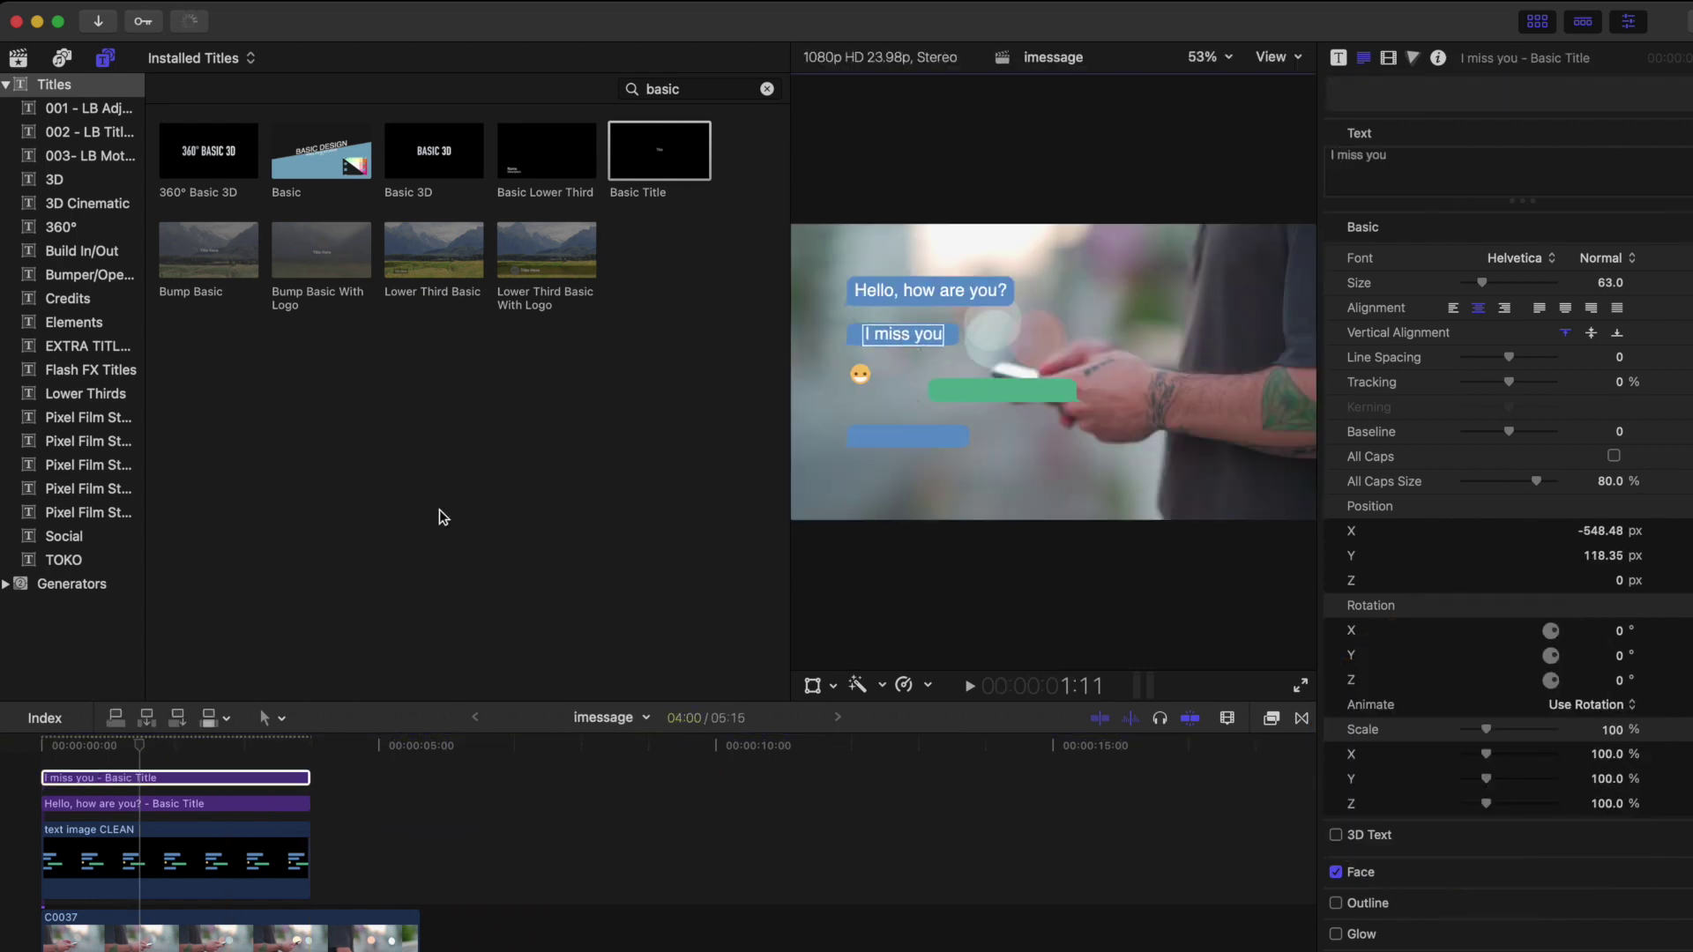
Duplicate the title onto the green bubble as 'I am good , thanks!'
drag(150, 778, 150, 767)
drag(904, 334, 1014, 391)
text(I am good , thanks!)
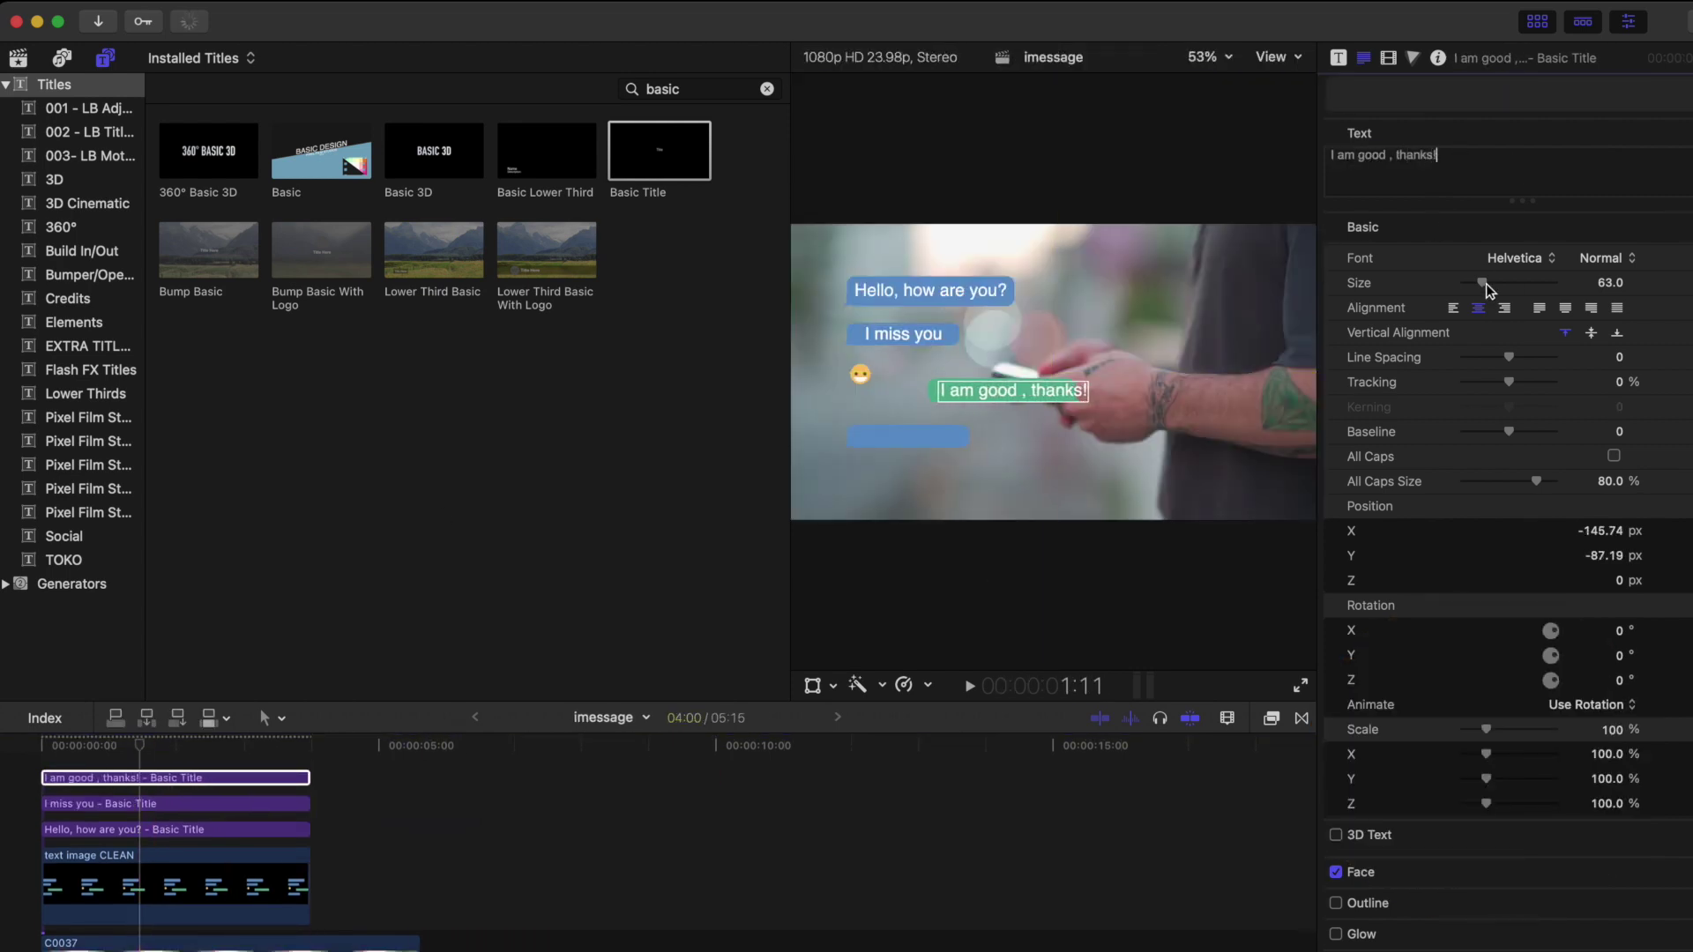
Duplicate the title onto the bottom blue bubble as 'Lets do something.'
drag(176, 777, 176, 767)
drag(1005, 391, 923, 434)
triple_click(1481, 159)
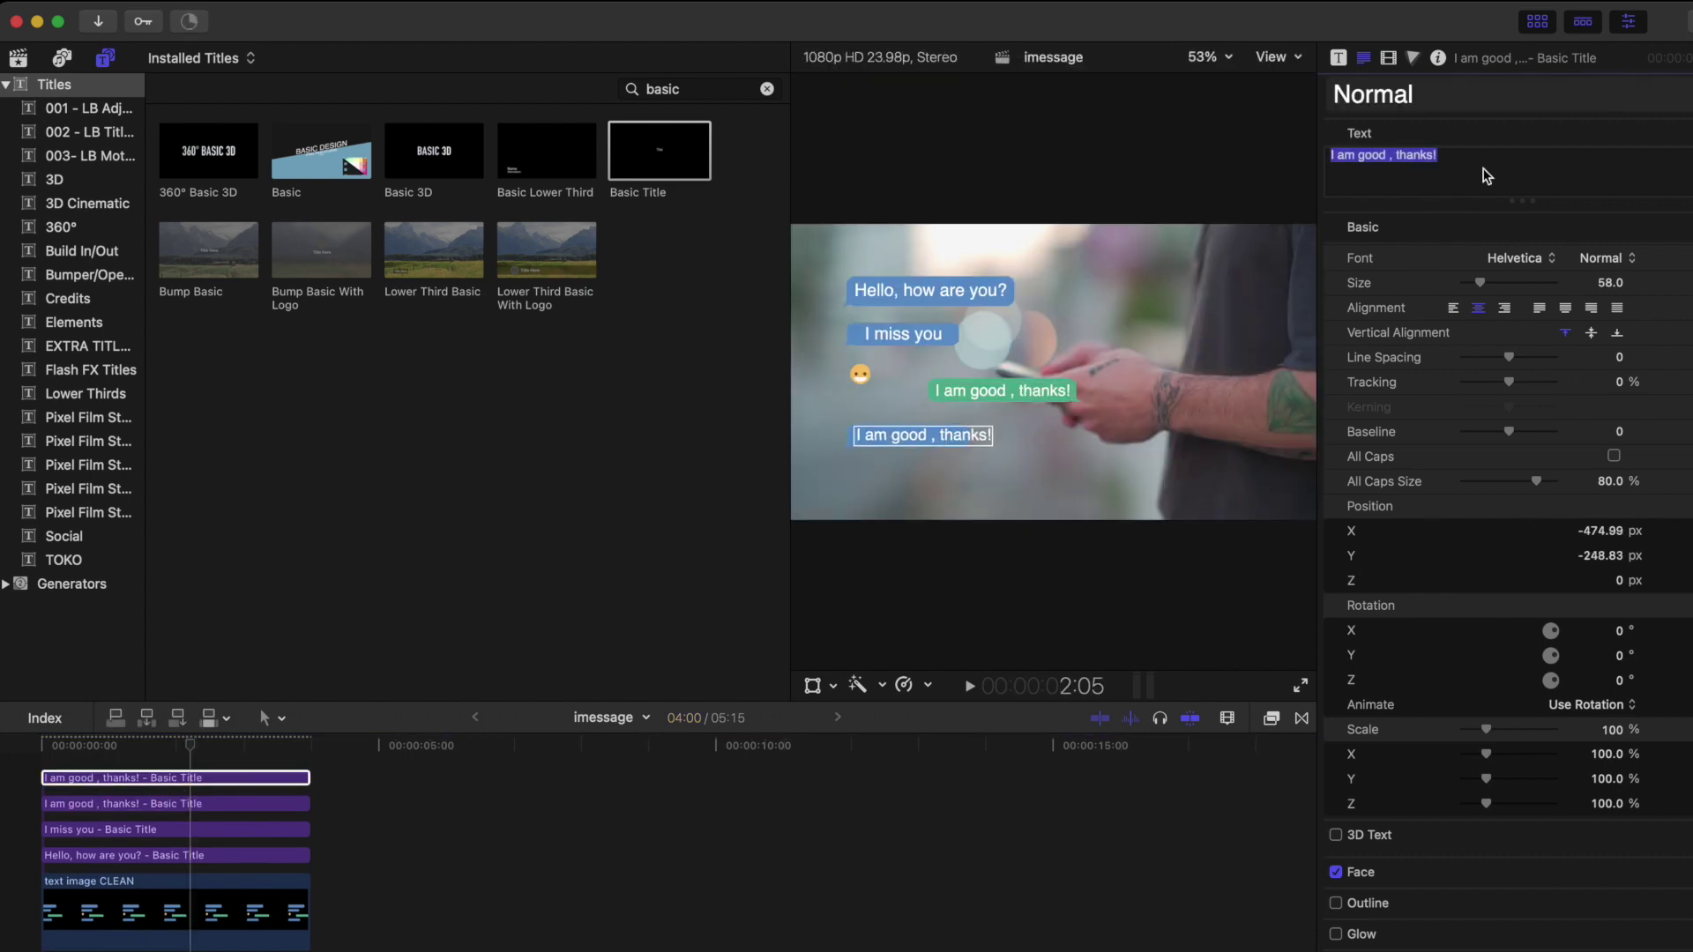
text(Lets do something.)
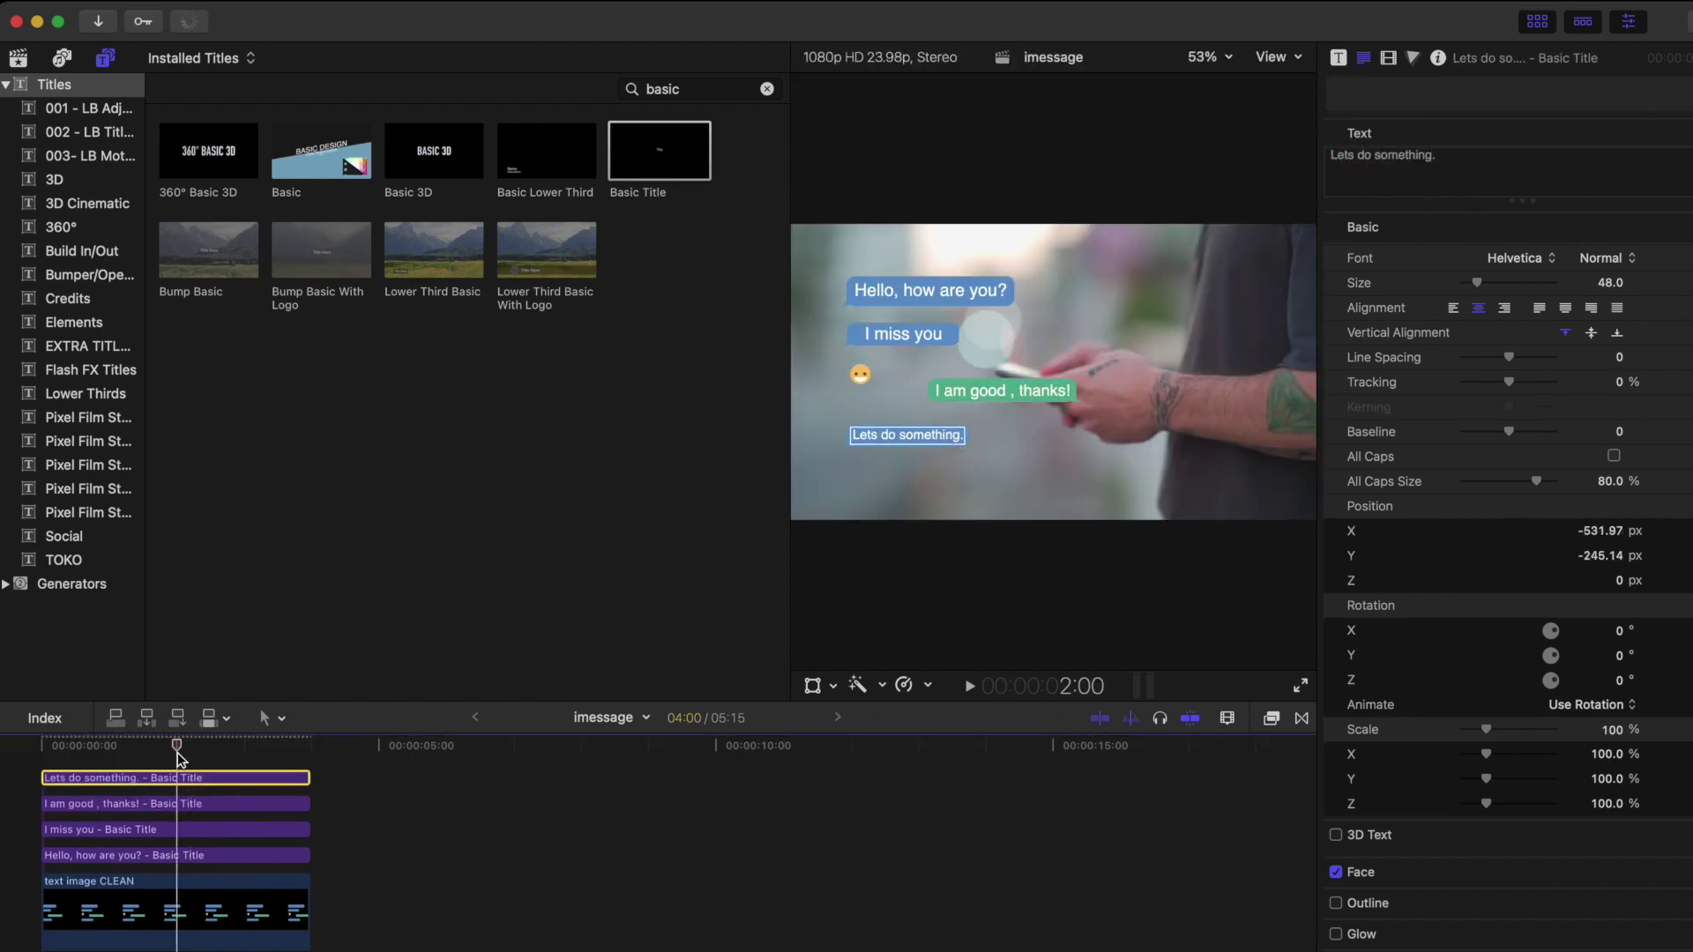
click(134, 755)
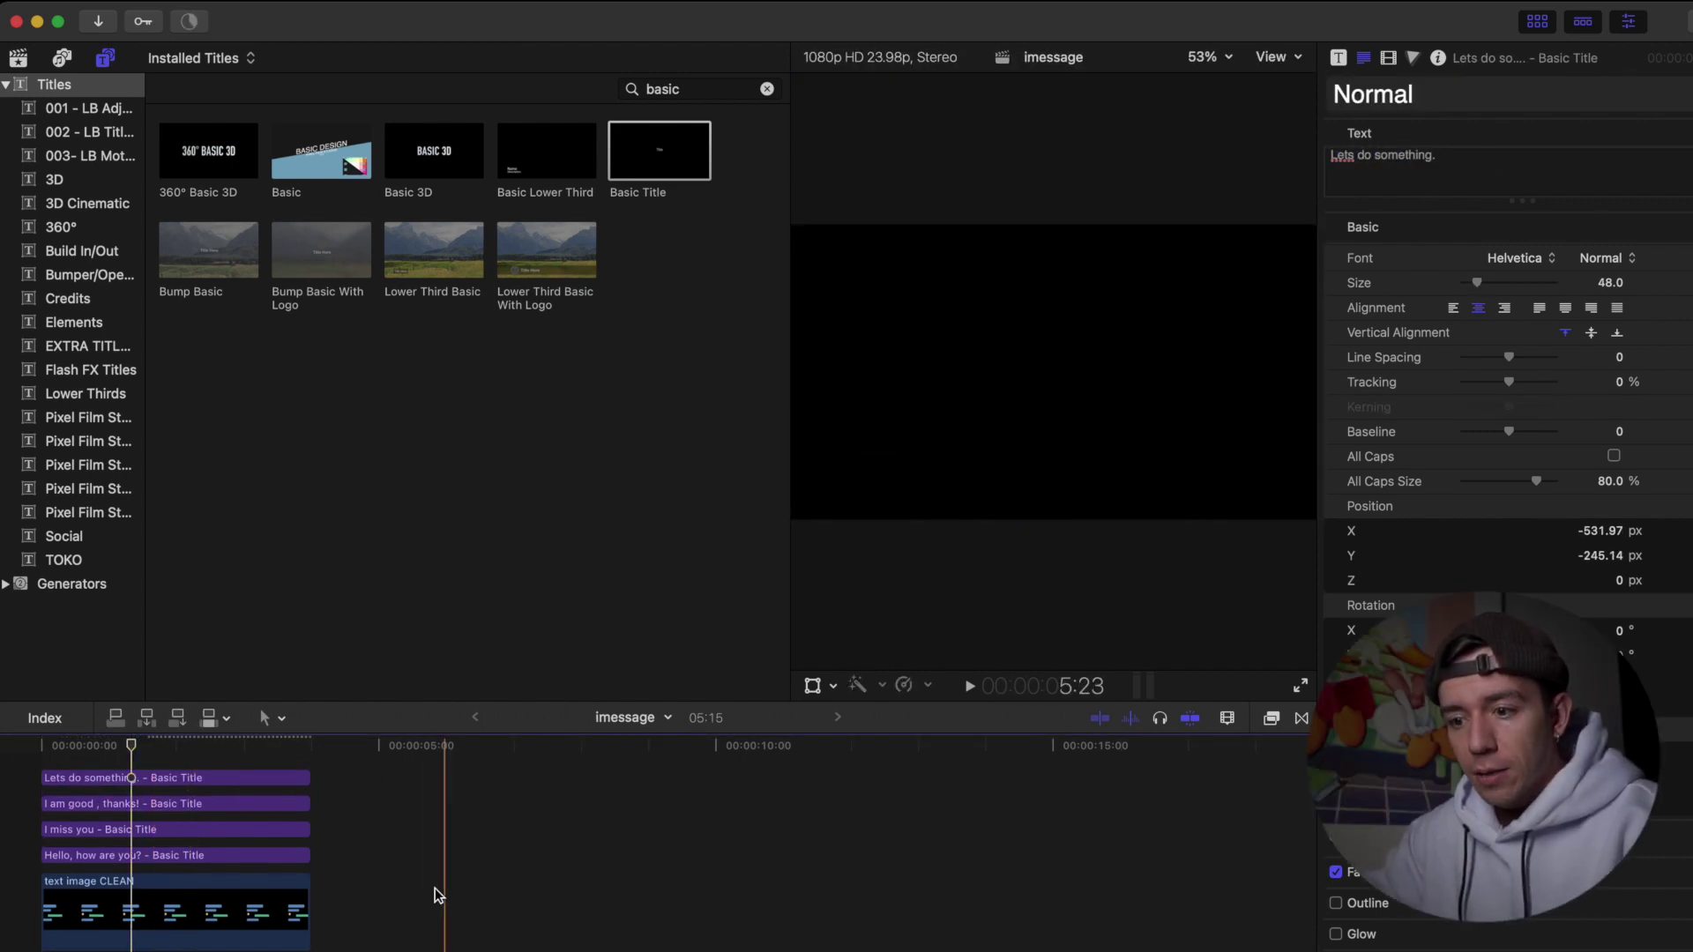
drag(336, 944, 203, 785)
Combine the selected clips into a compound clip named 'text all'
key(alt+g)
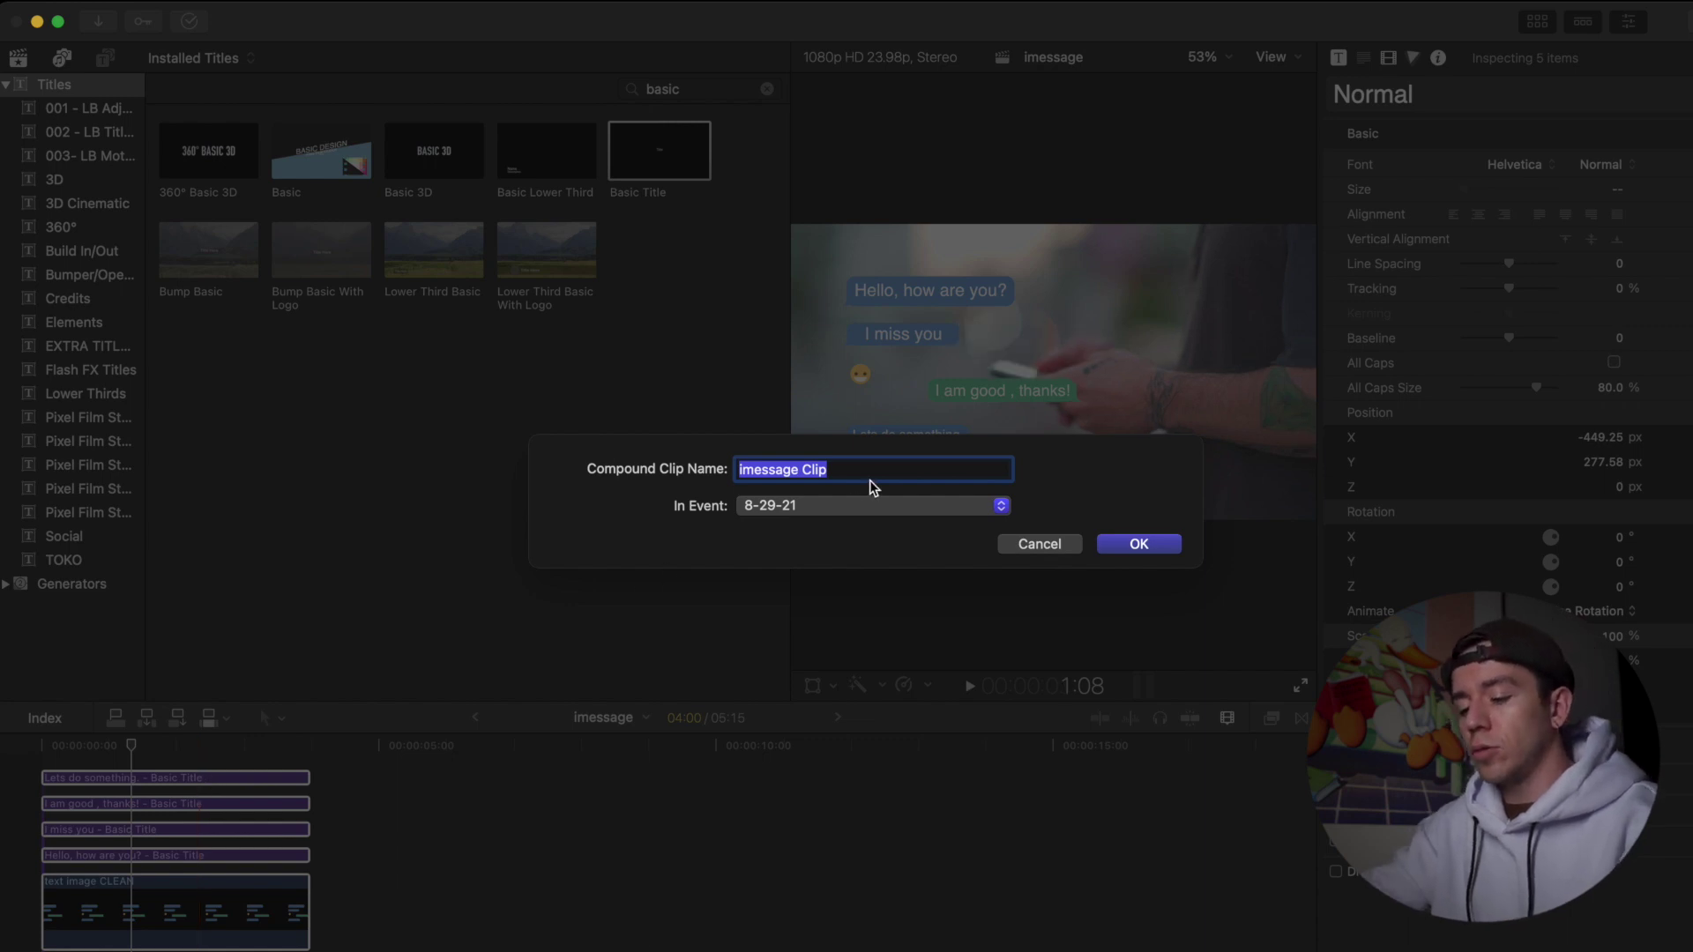
text(text all)
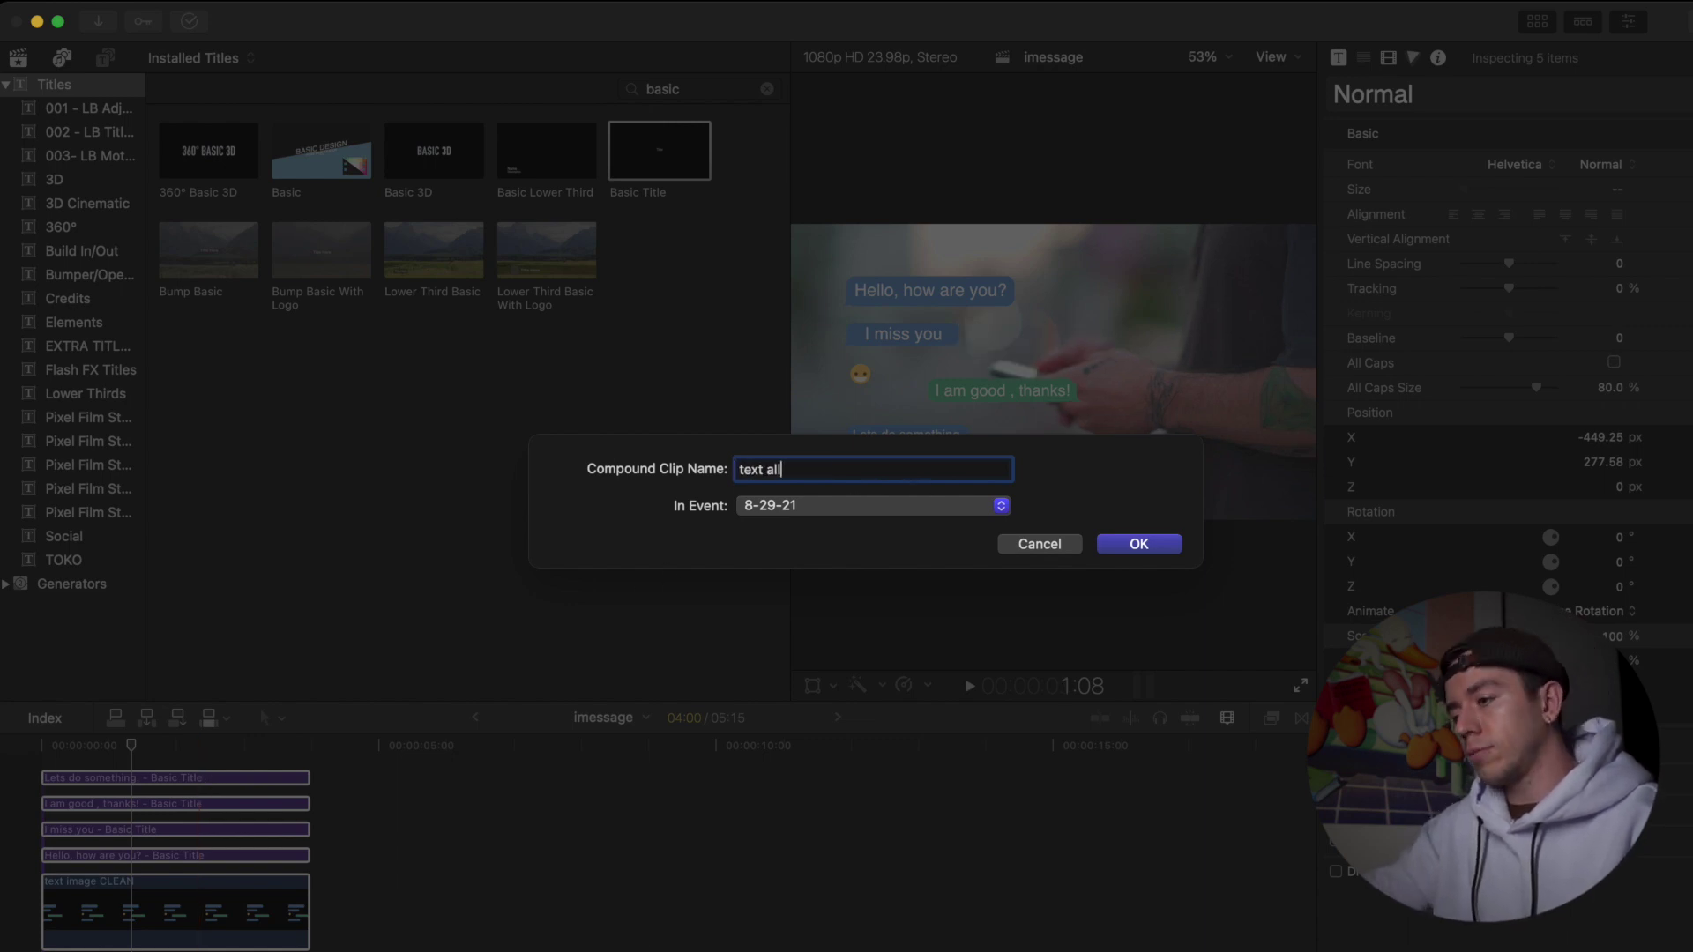
key(Return)
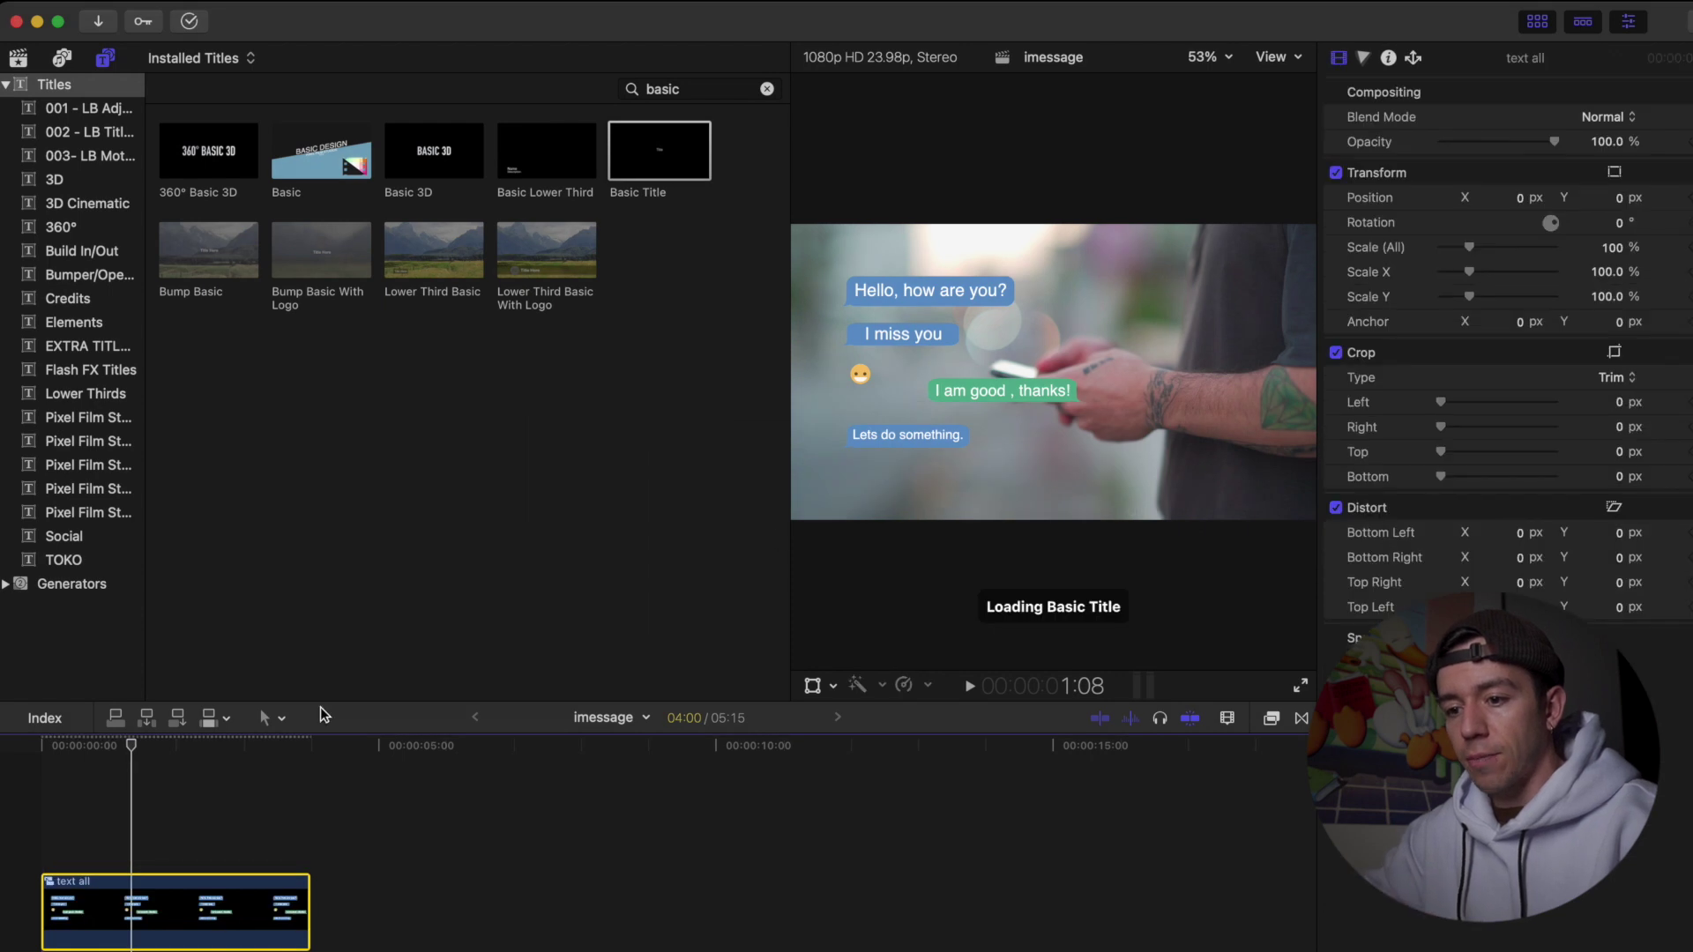
Try shifting the compound clip with Transform, then undo back to its original position
right_click(999, 398)
click(998, 402)
drag(1060, 400, 1063, 420)
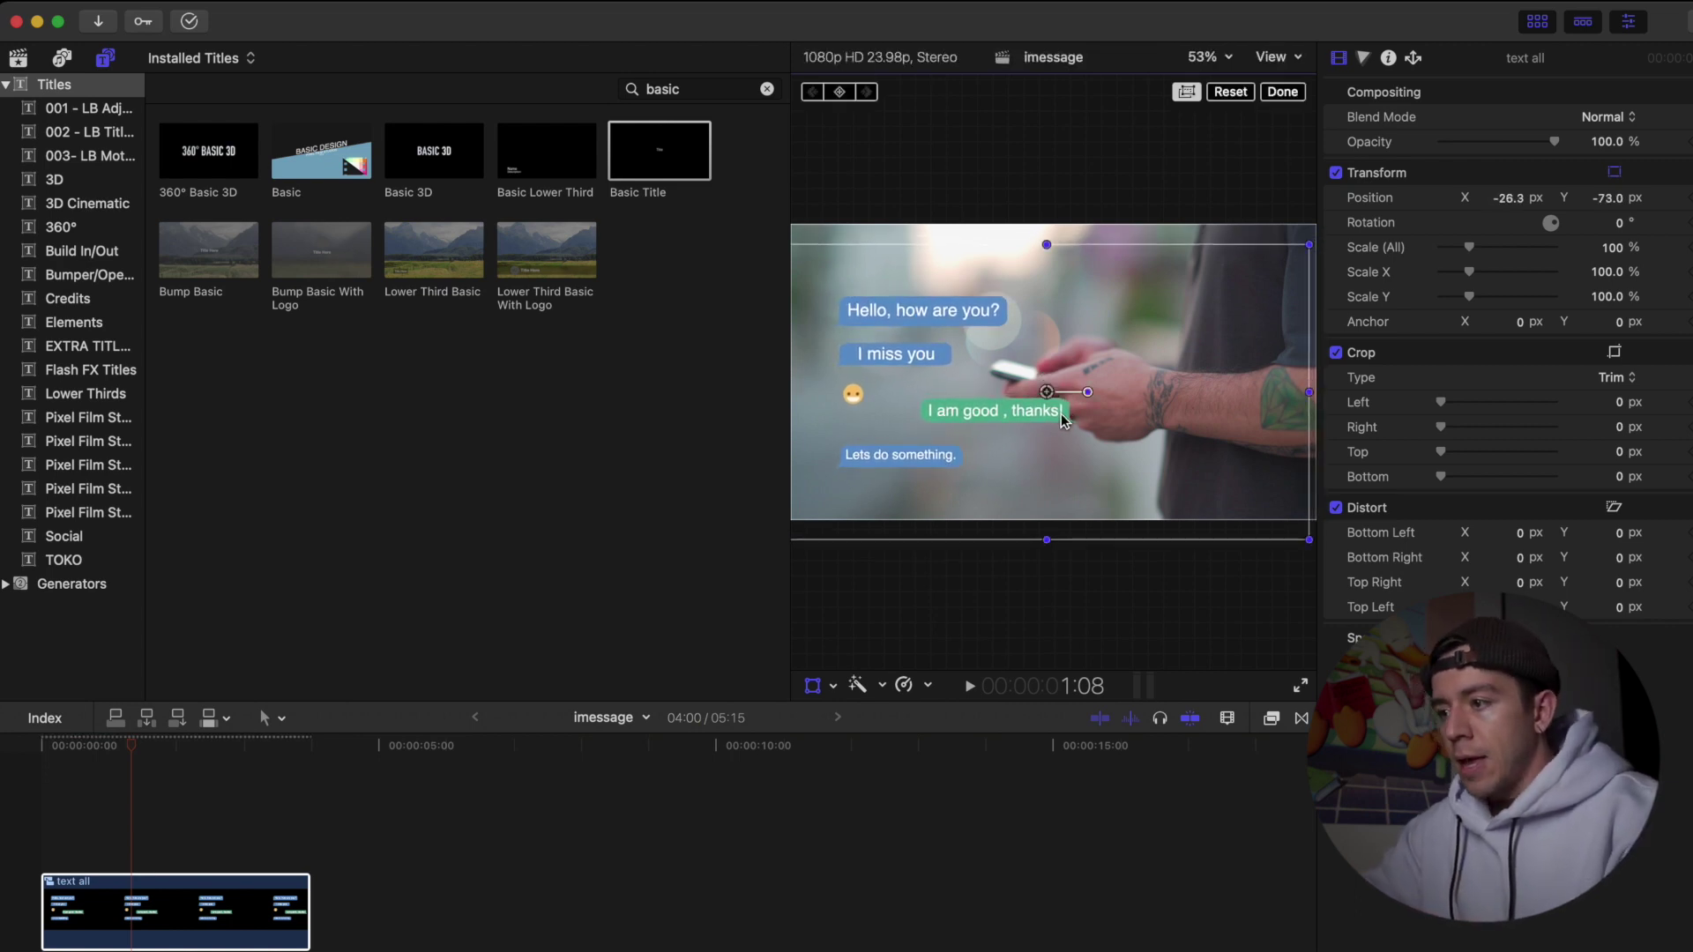
key(super+z)
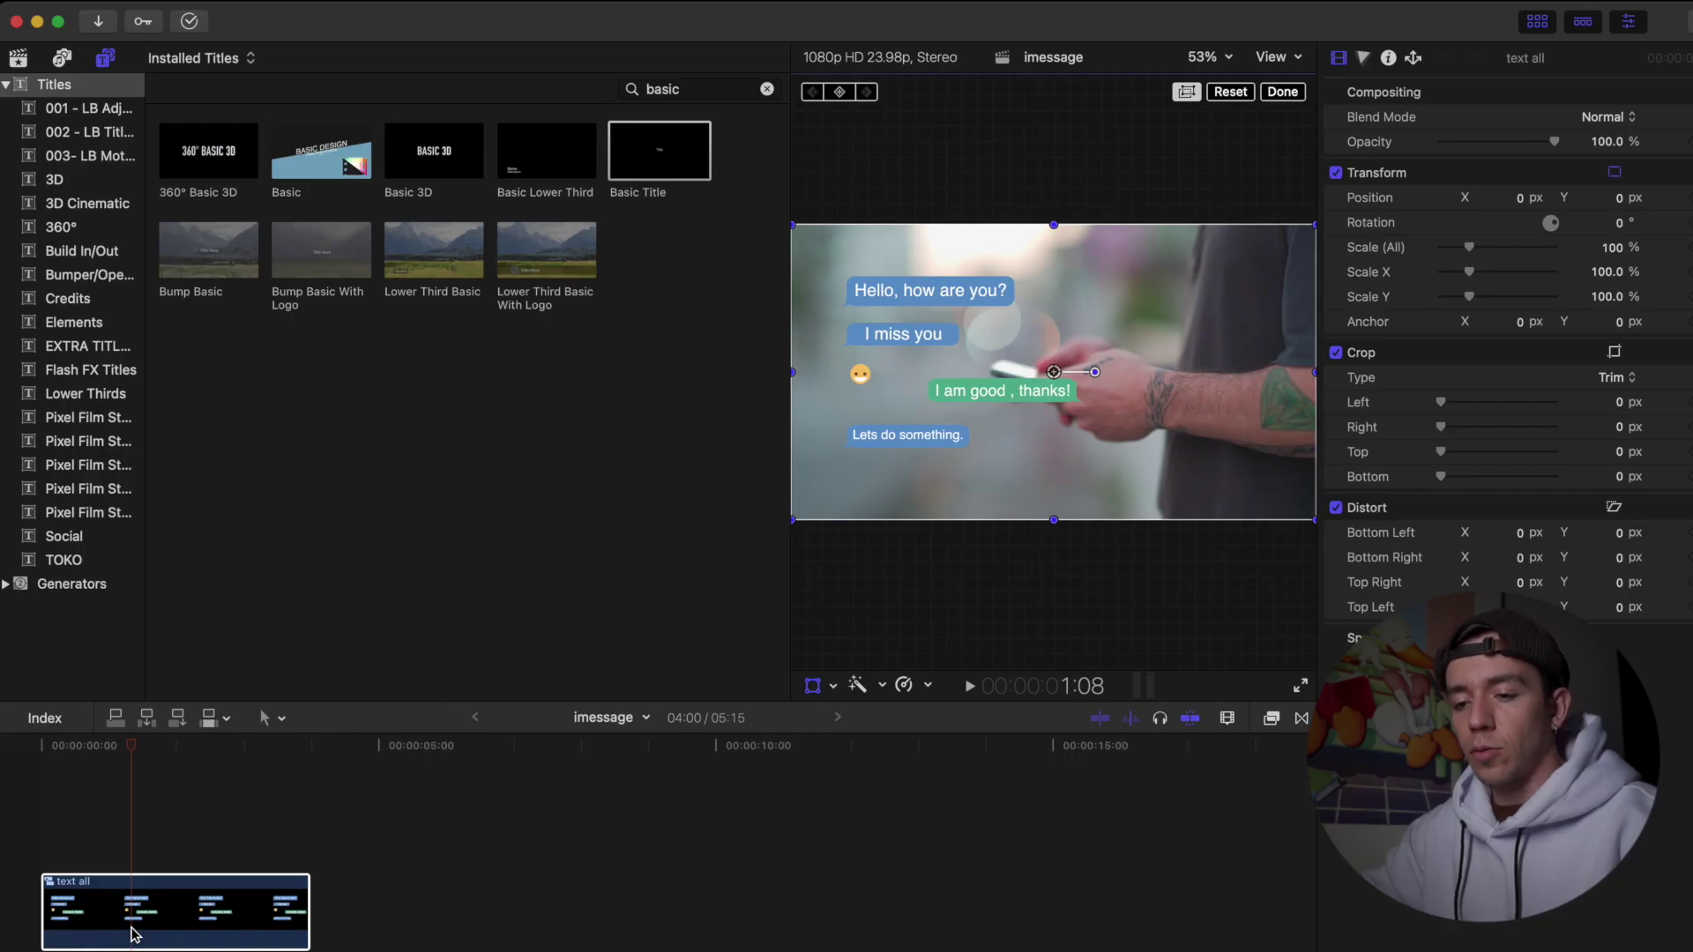
Duplicate the 'text all' clip and crop the copy down to its top bubble
drag(134, 934, 137, 842)
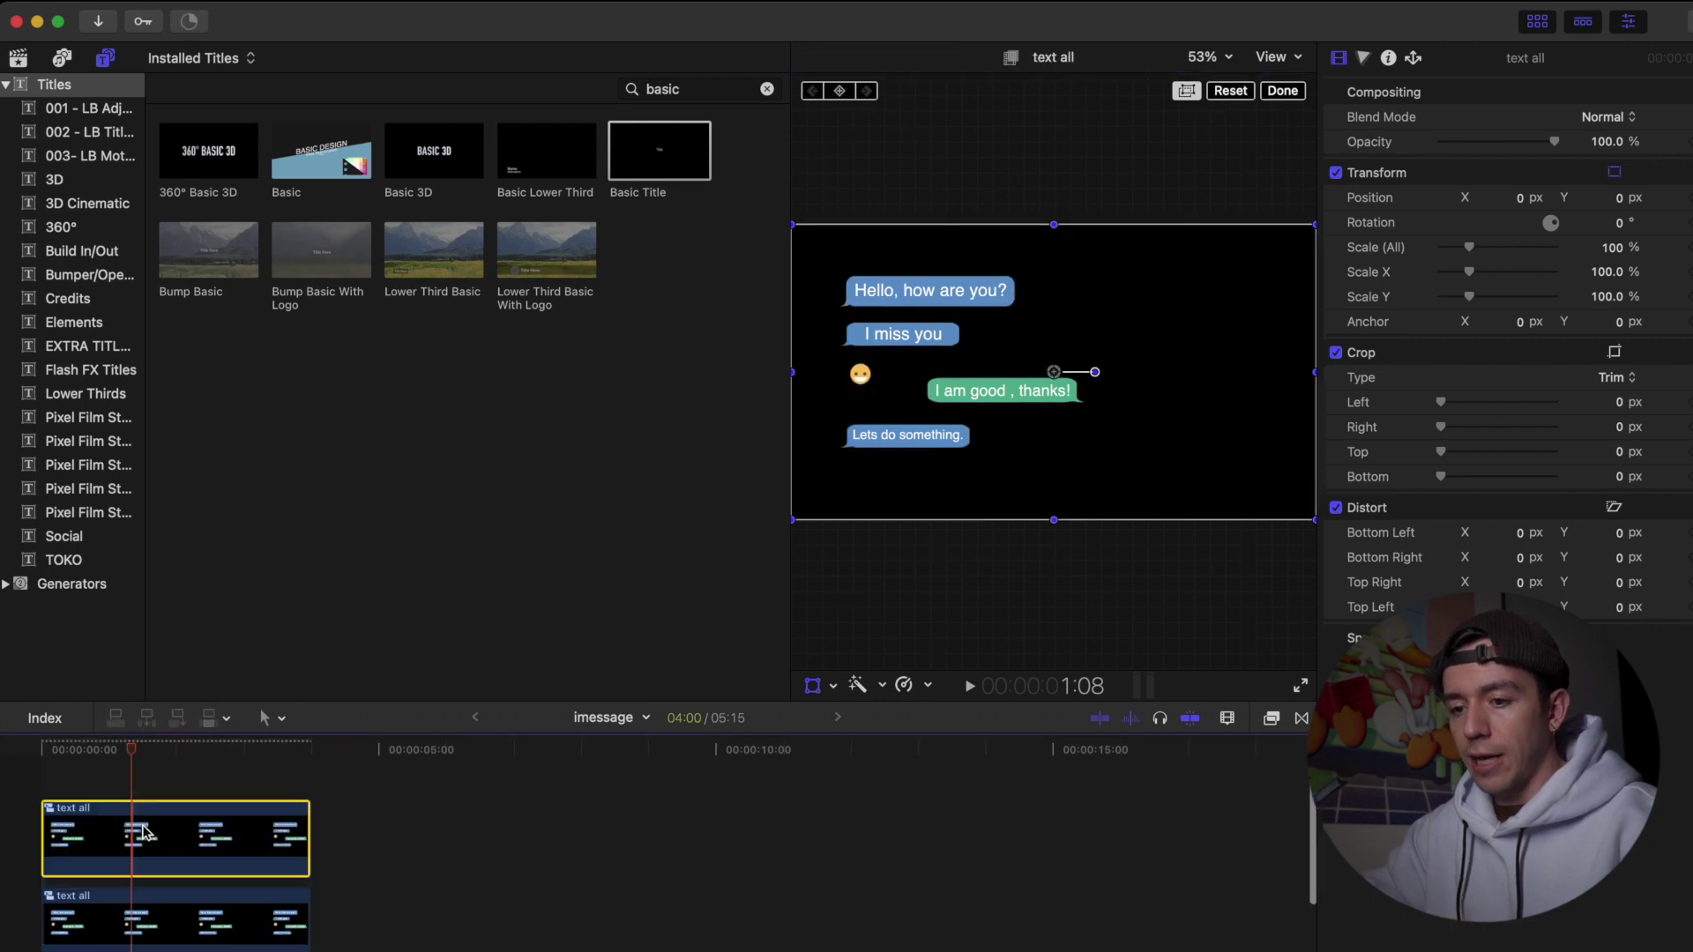
right_click(1043, 491)
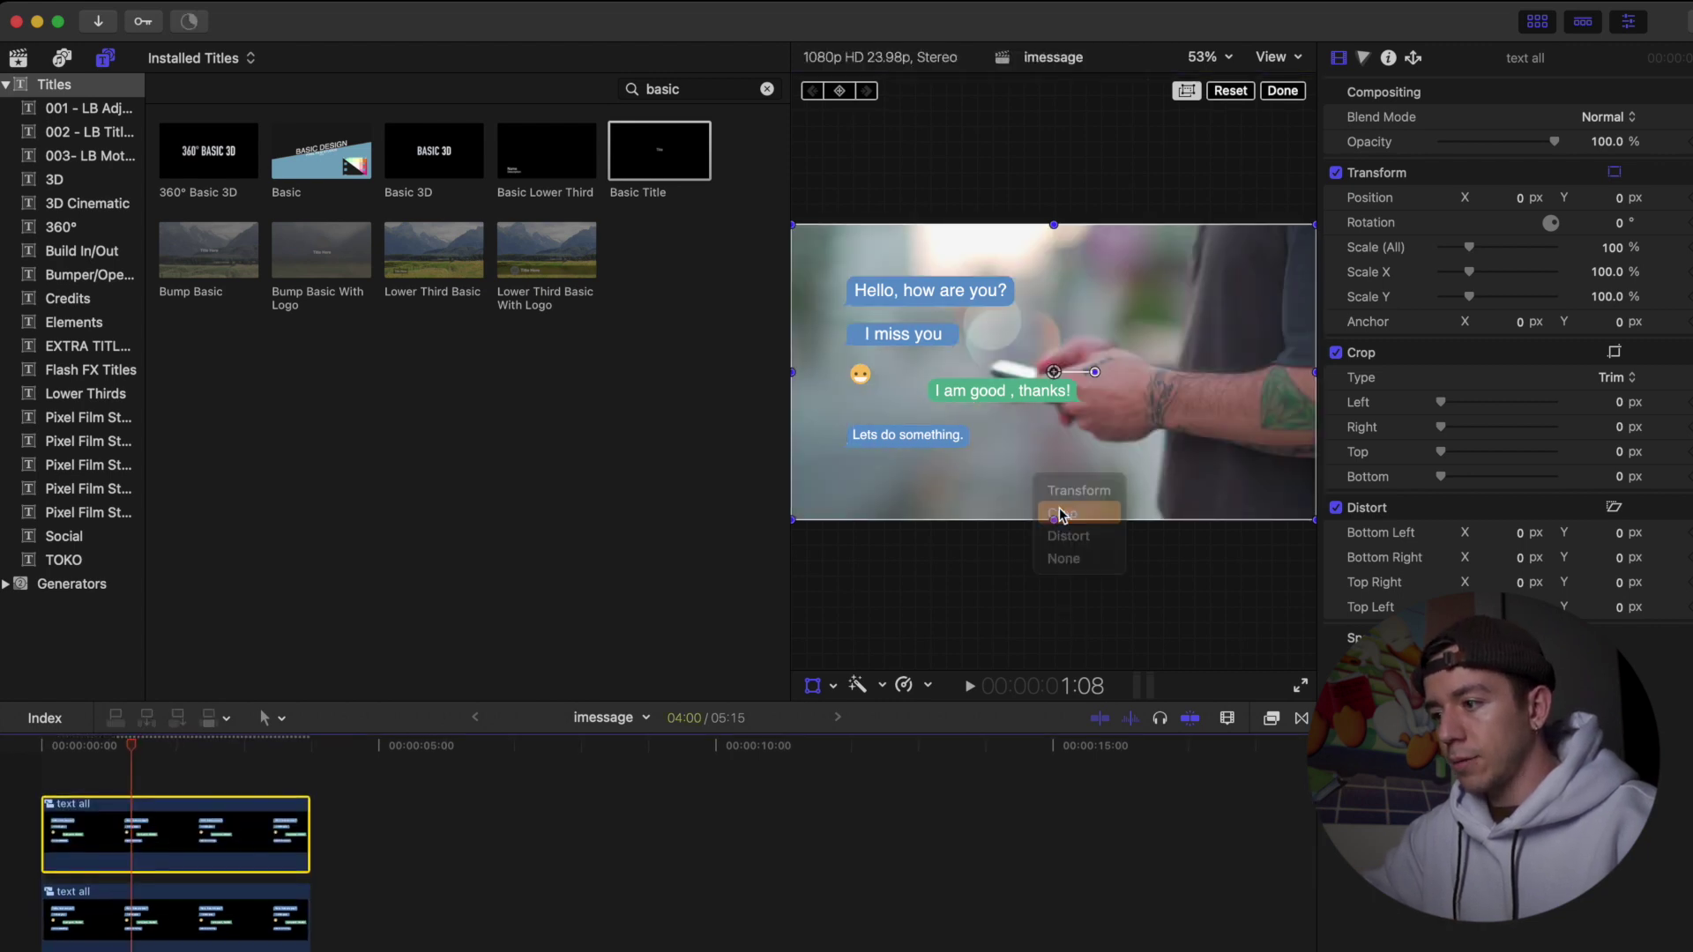
click(1063, 513)
drag(1311, 521, 1320, 316)
Recrop the top copy to isolate the 'I miss you' bubble
click(107, 836)
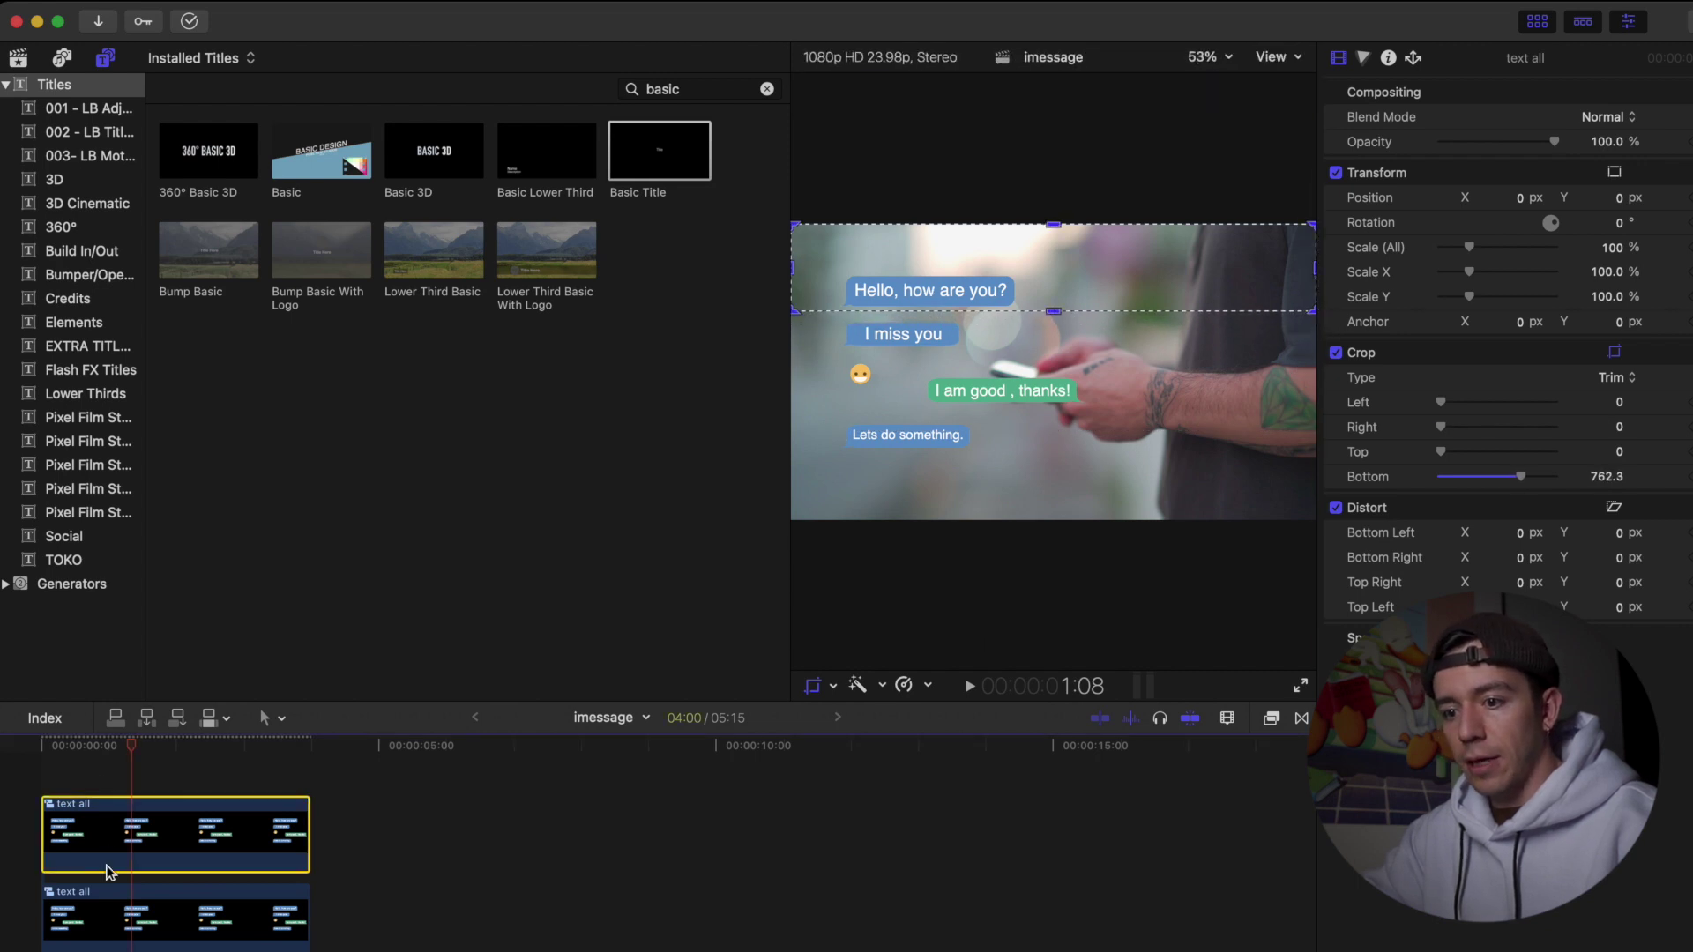
key(shift+c)
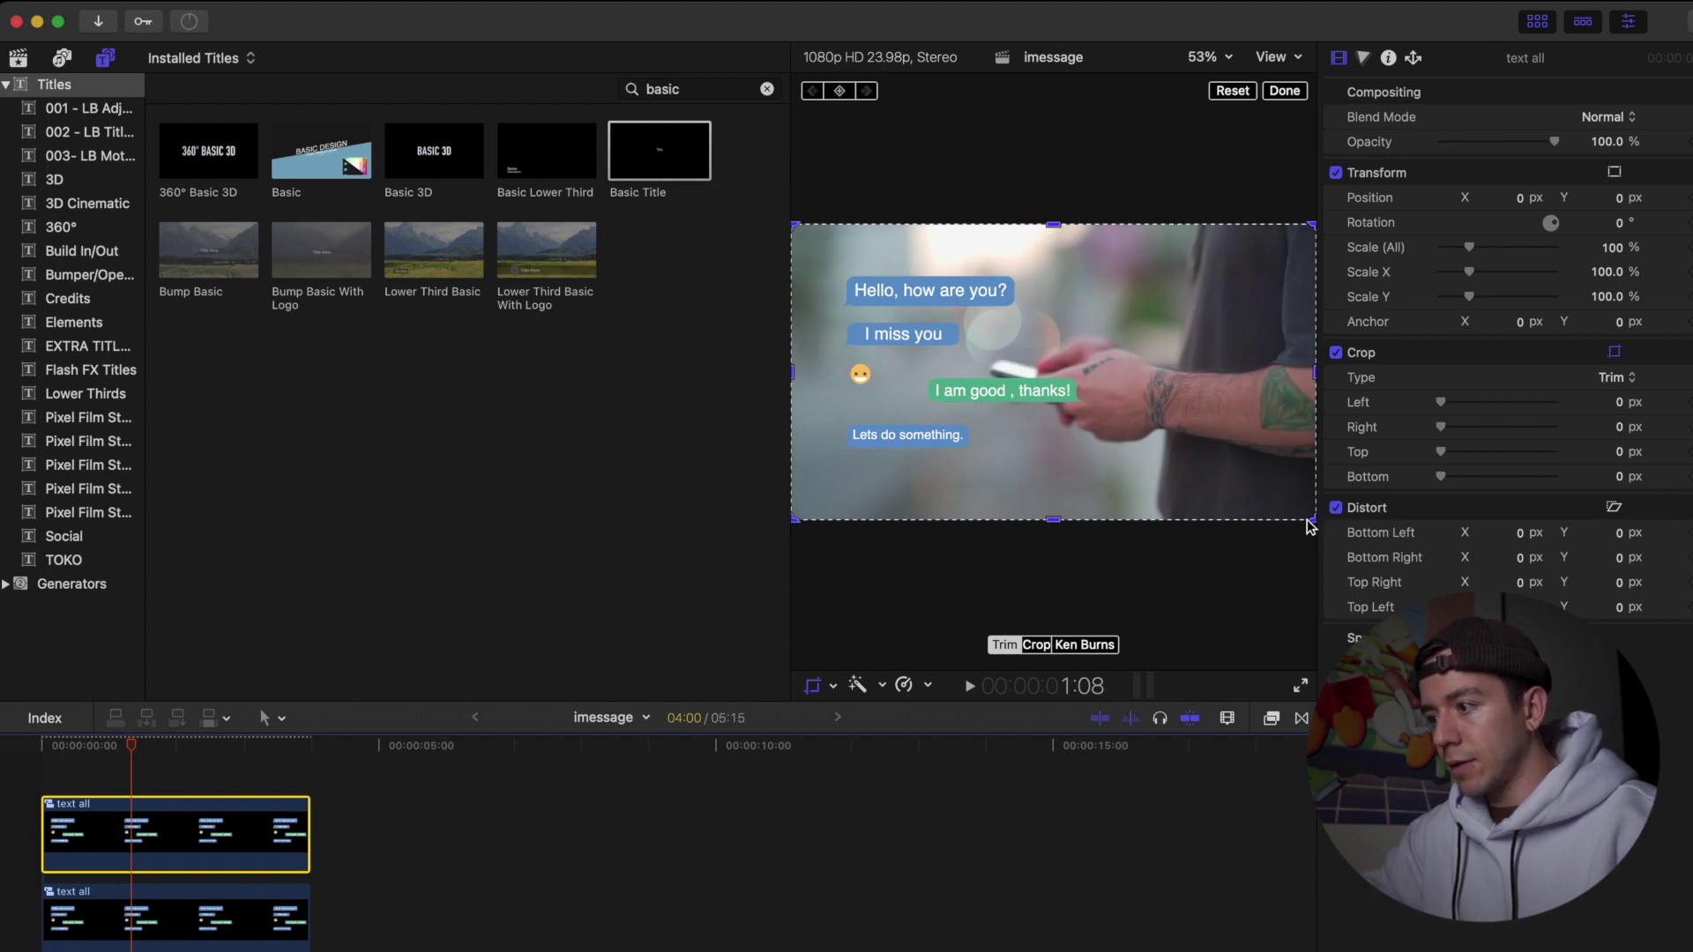
drag(1309, 520, 1304, 356)
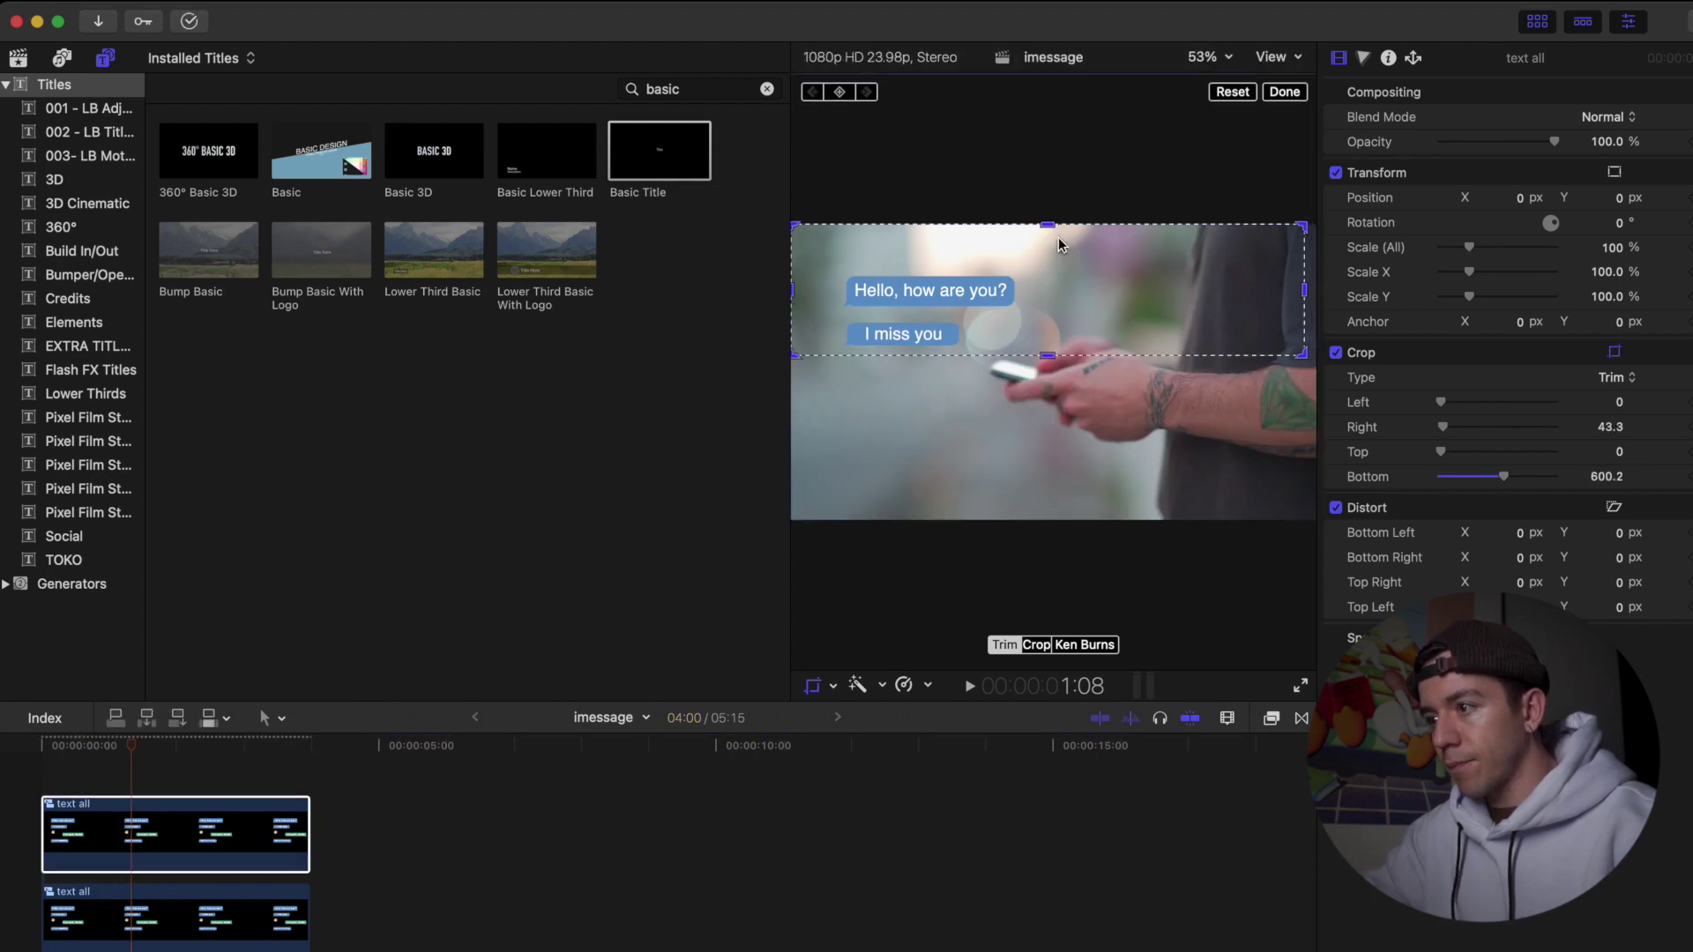
drag(1049, 228, 1049, 319)
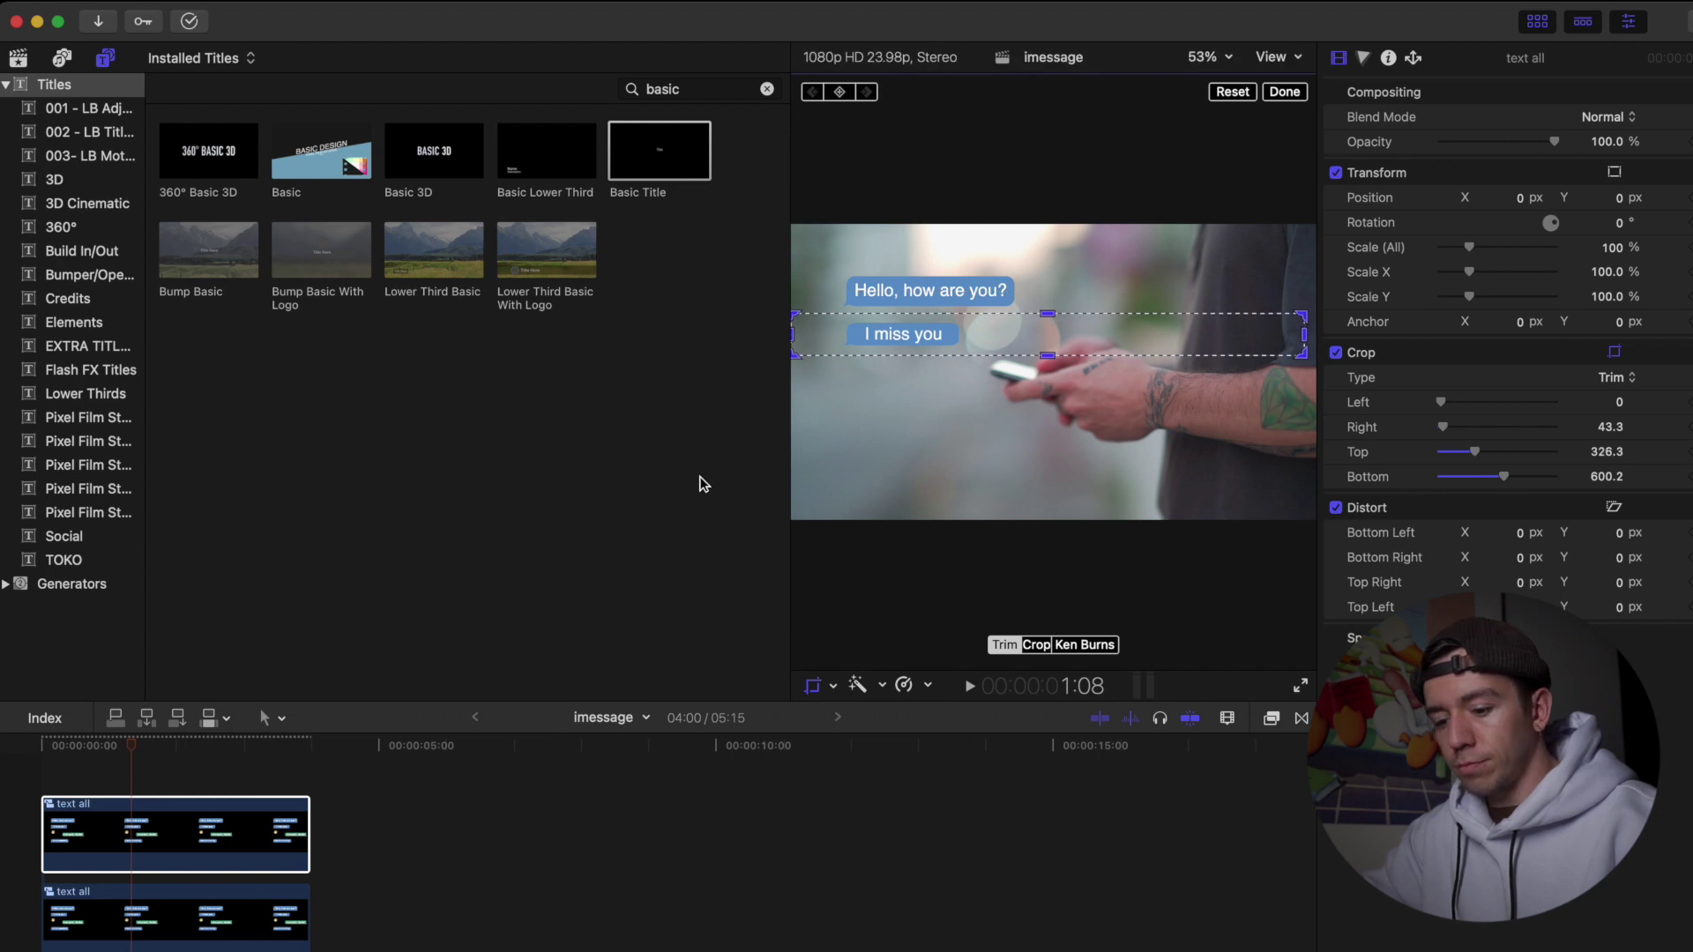
Duplicate the layer and crop it to just the emoji row
drag(145, 820, 138, 774)
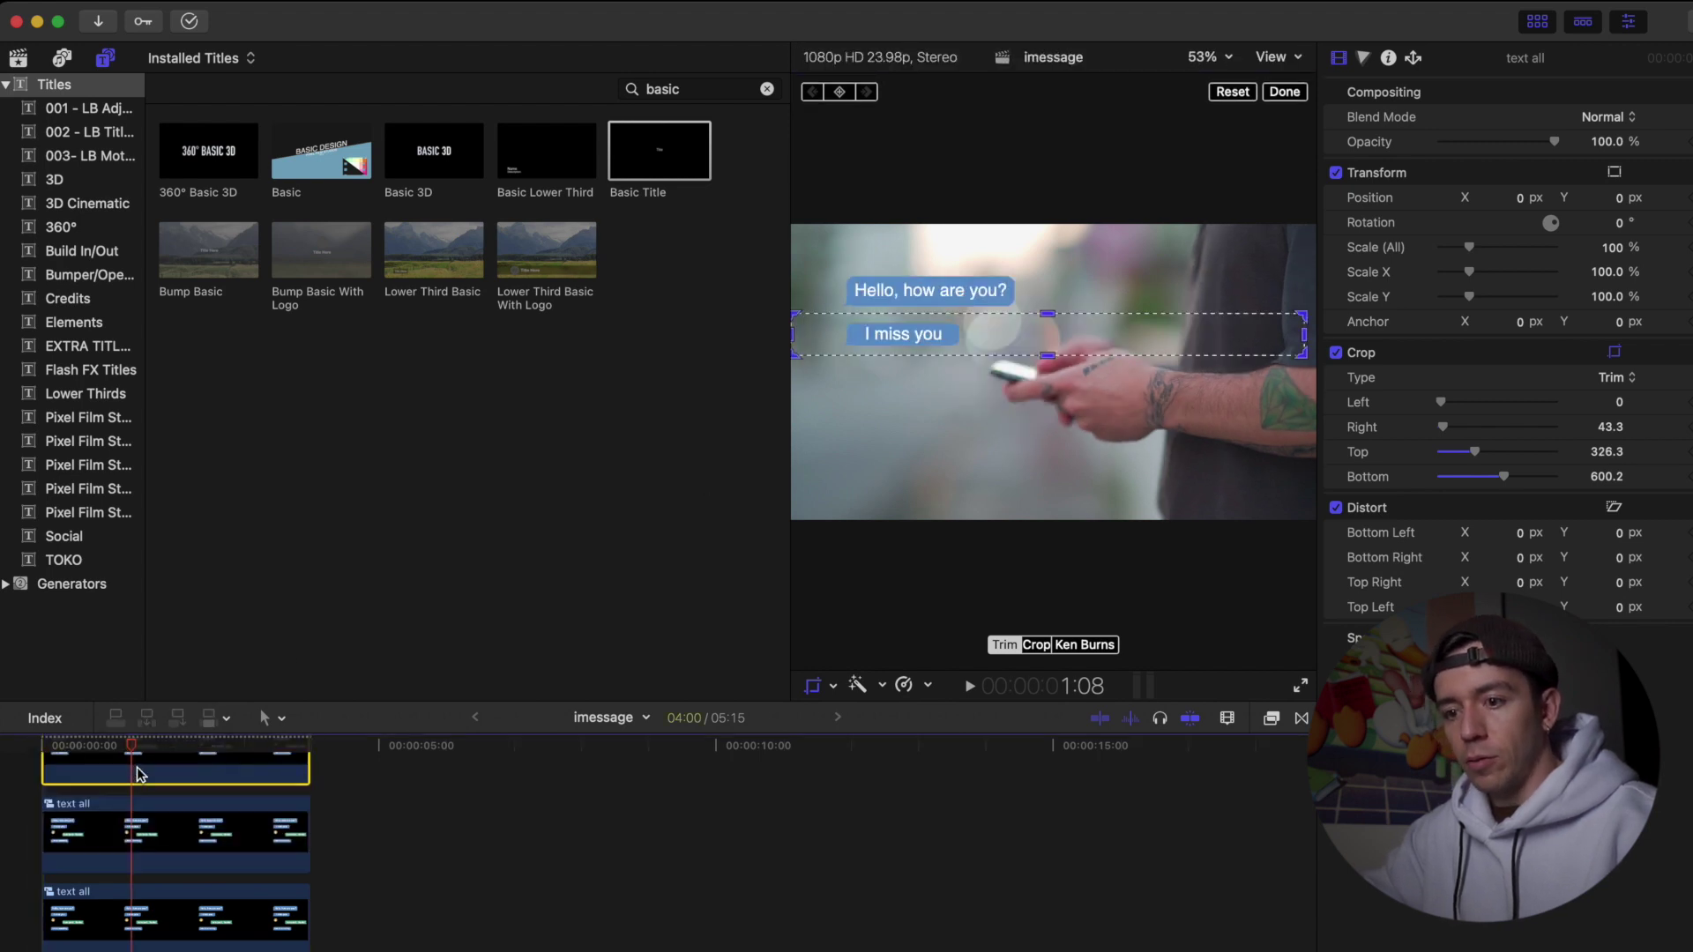
drag(1023, 342, 1019, 379)
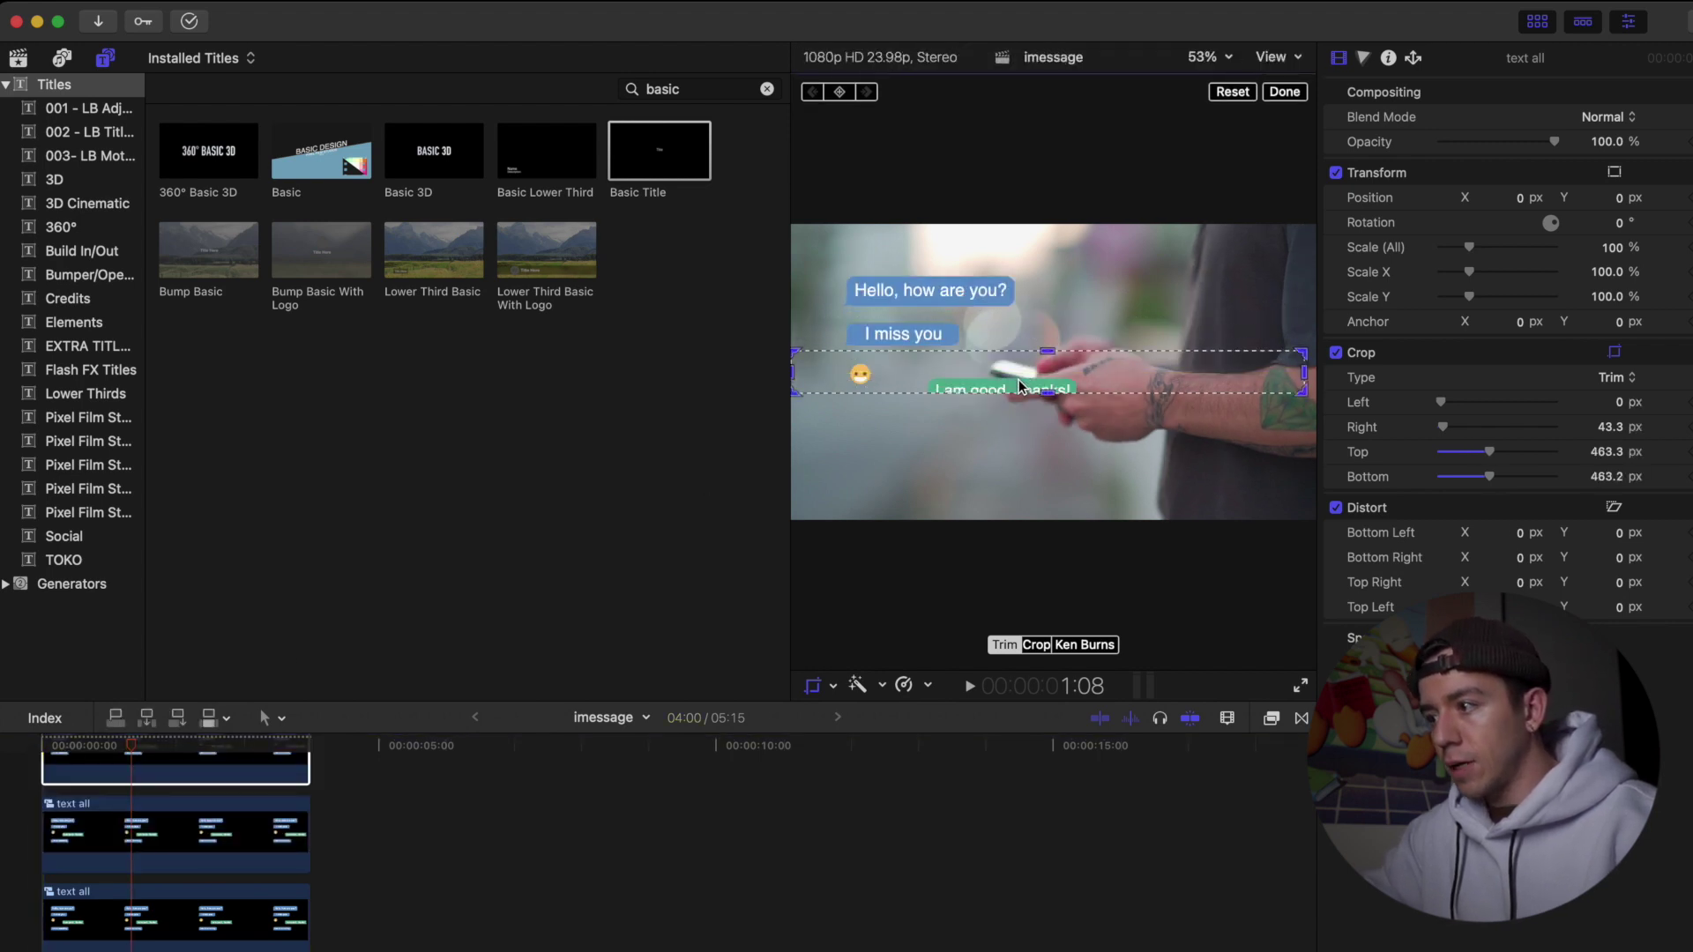
drag(1302, 372, 910, 401)
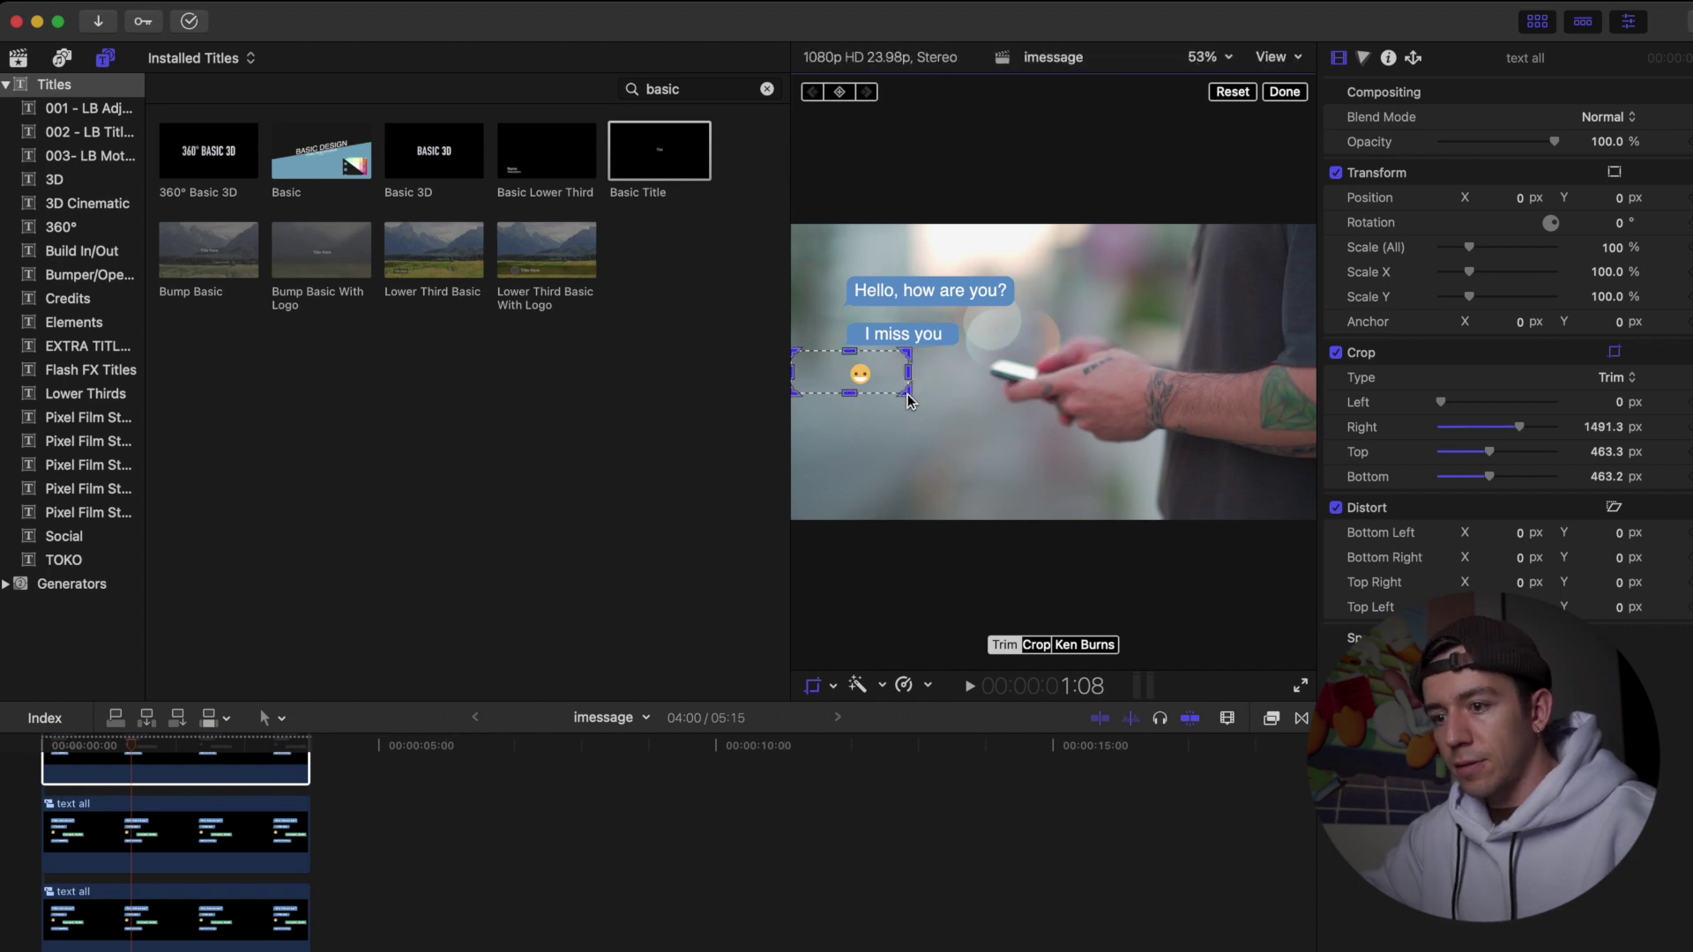
Crop further layers to the green 'I am good' and 'Lets do something.' bubbles
click(155, 767)
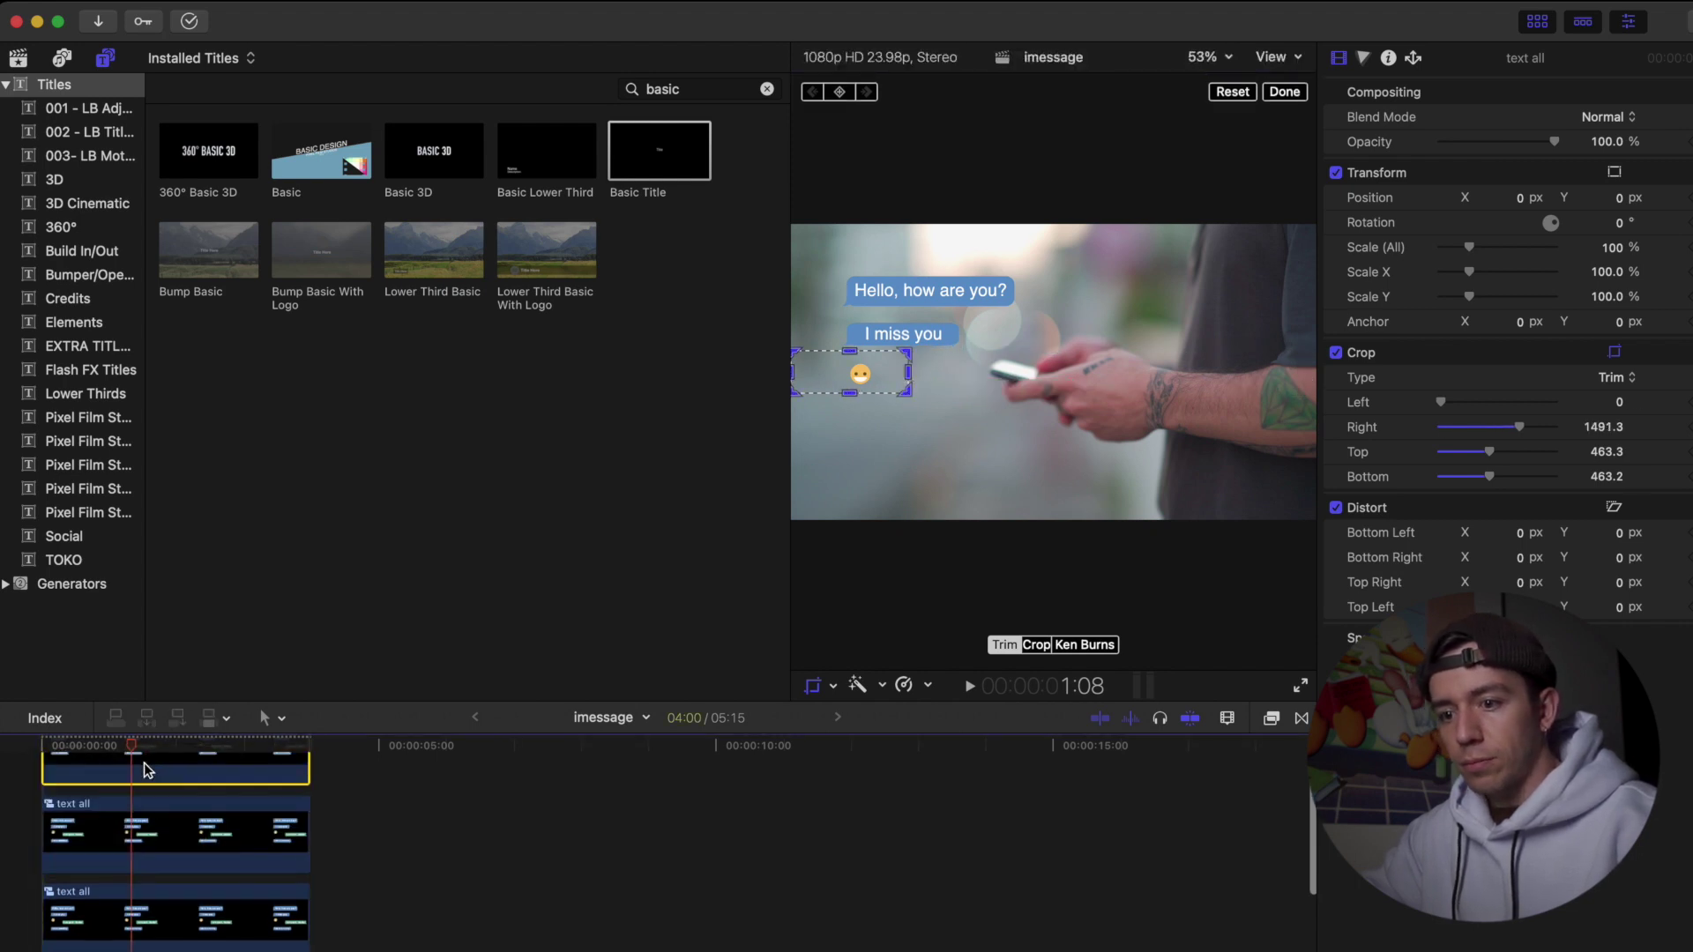
drag(872, 385, 1099, 396)
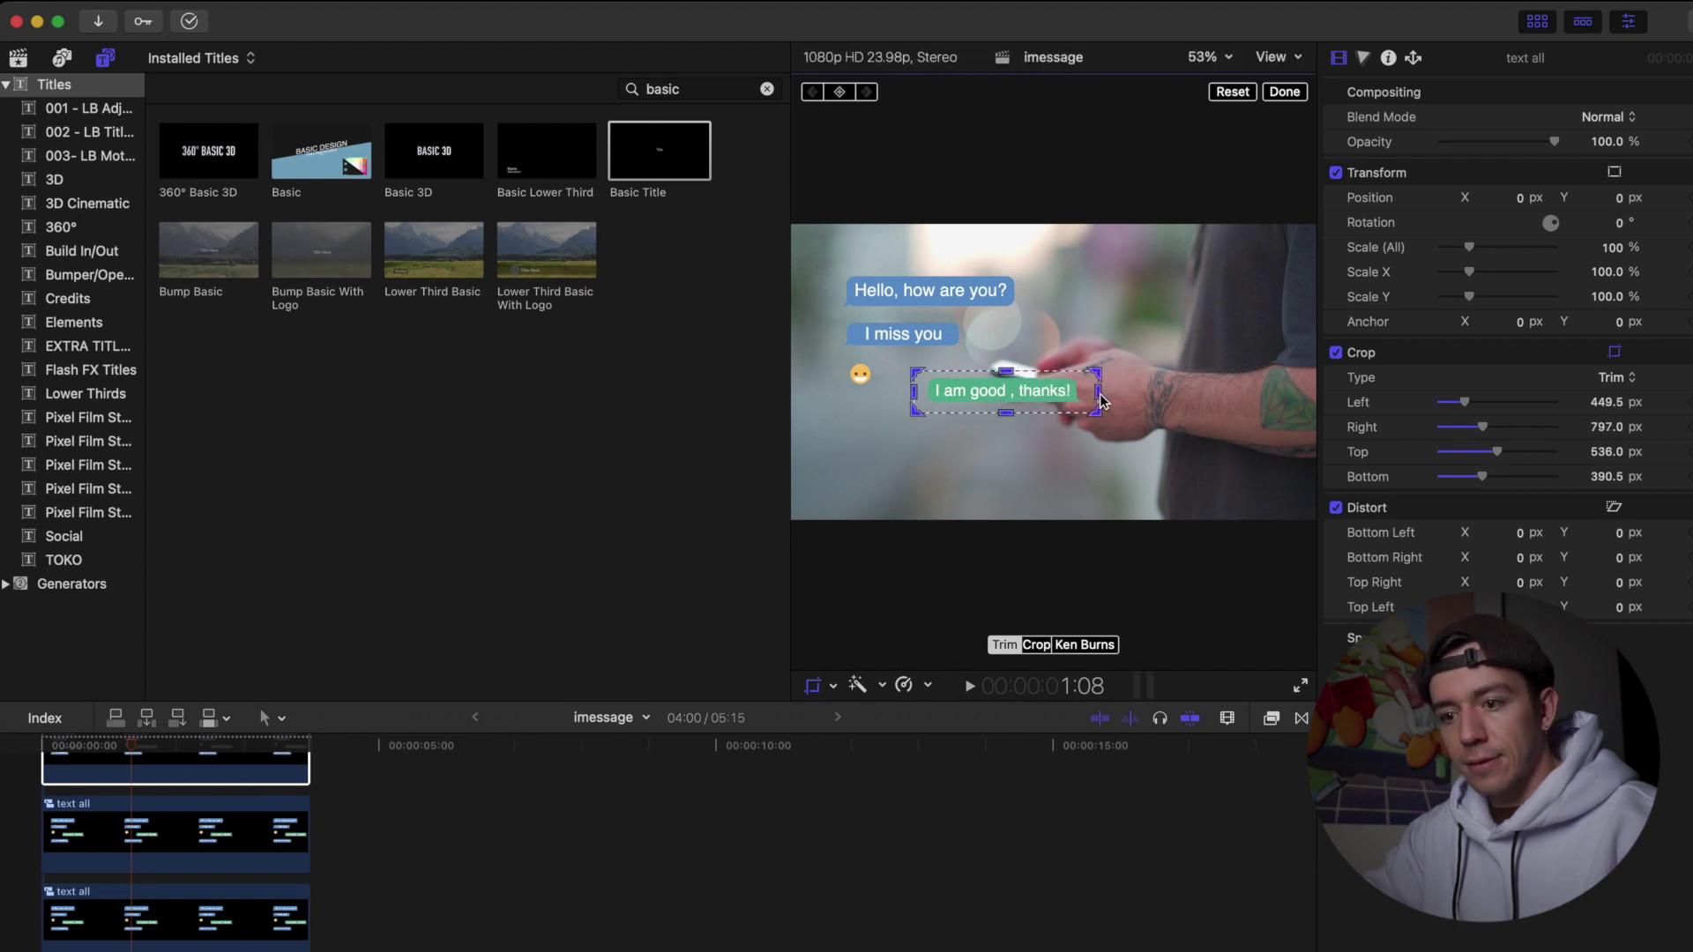
drag(159, 850, 161, 769)
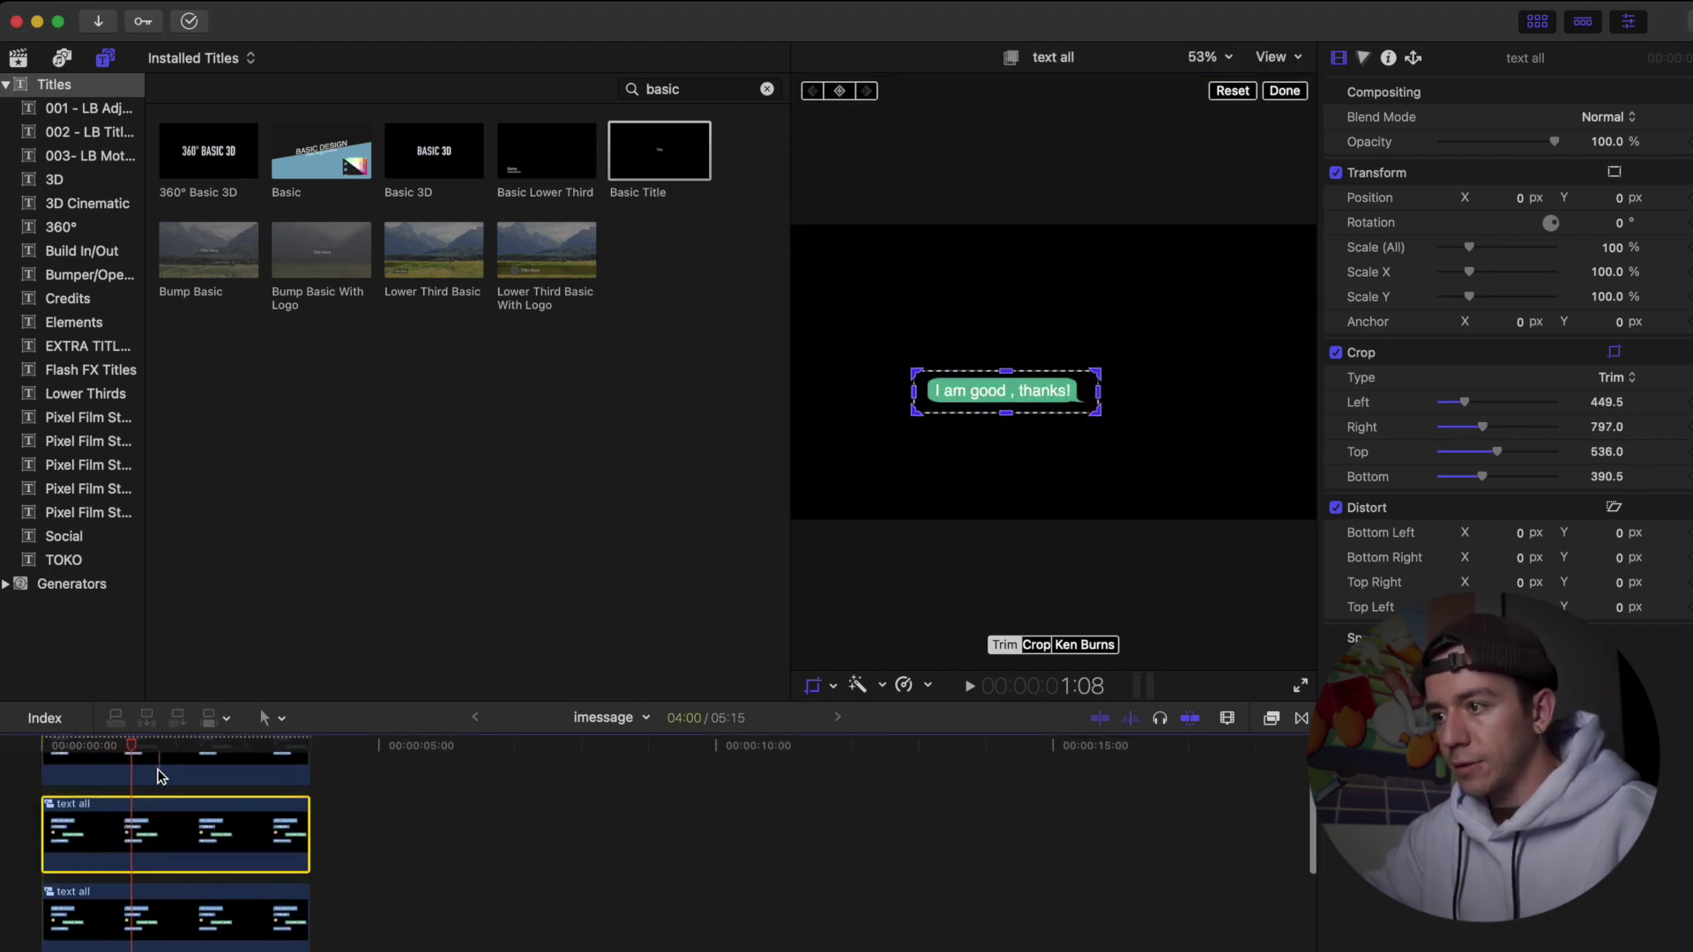
drag(980, 402, 896, 445)
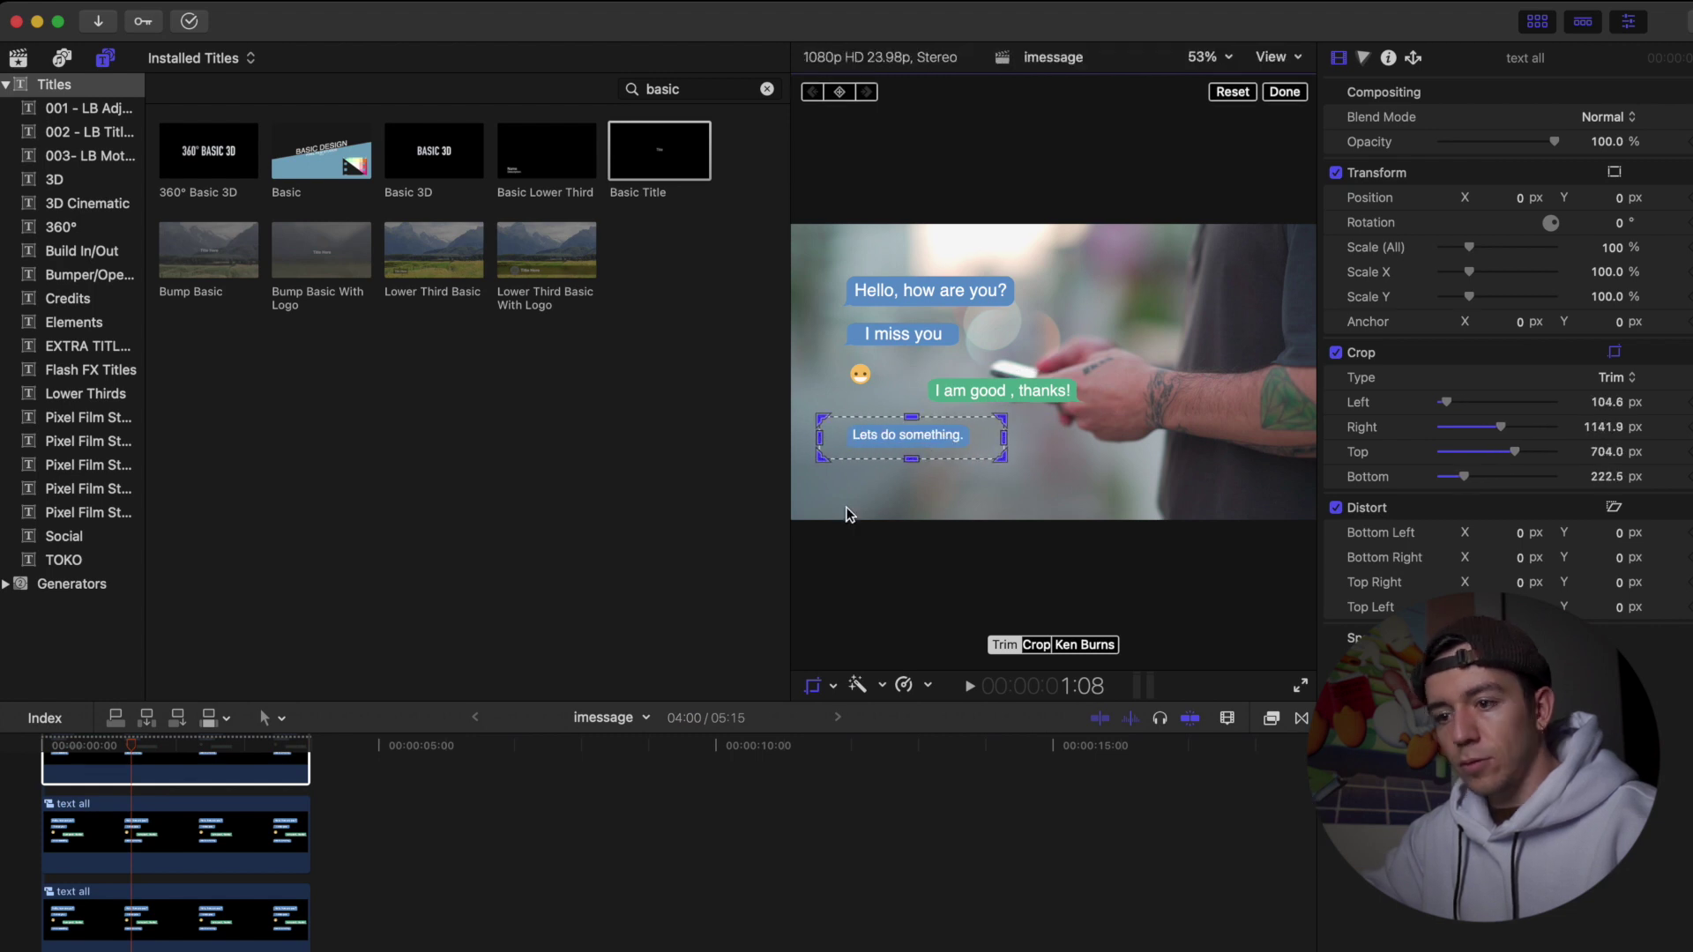
Enlarge the timeline and hide the titles browser for a bigger viewer
click(341, 748)
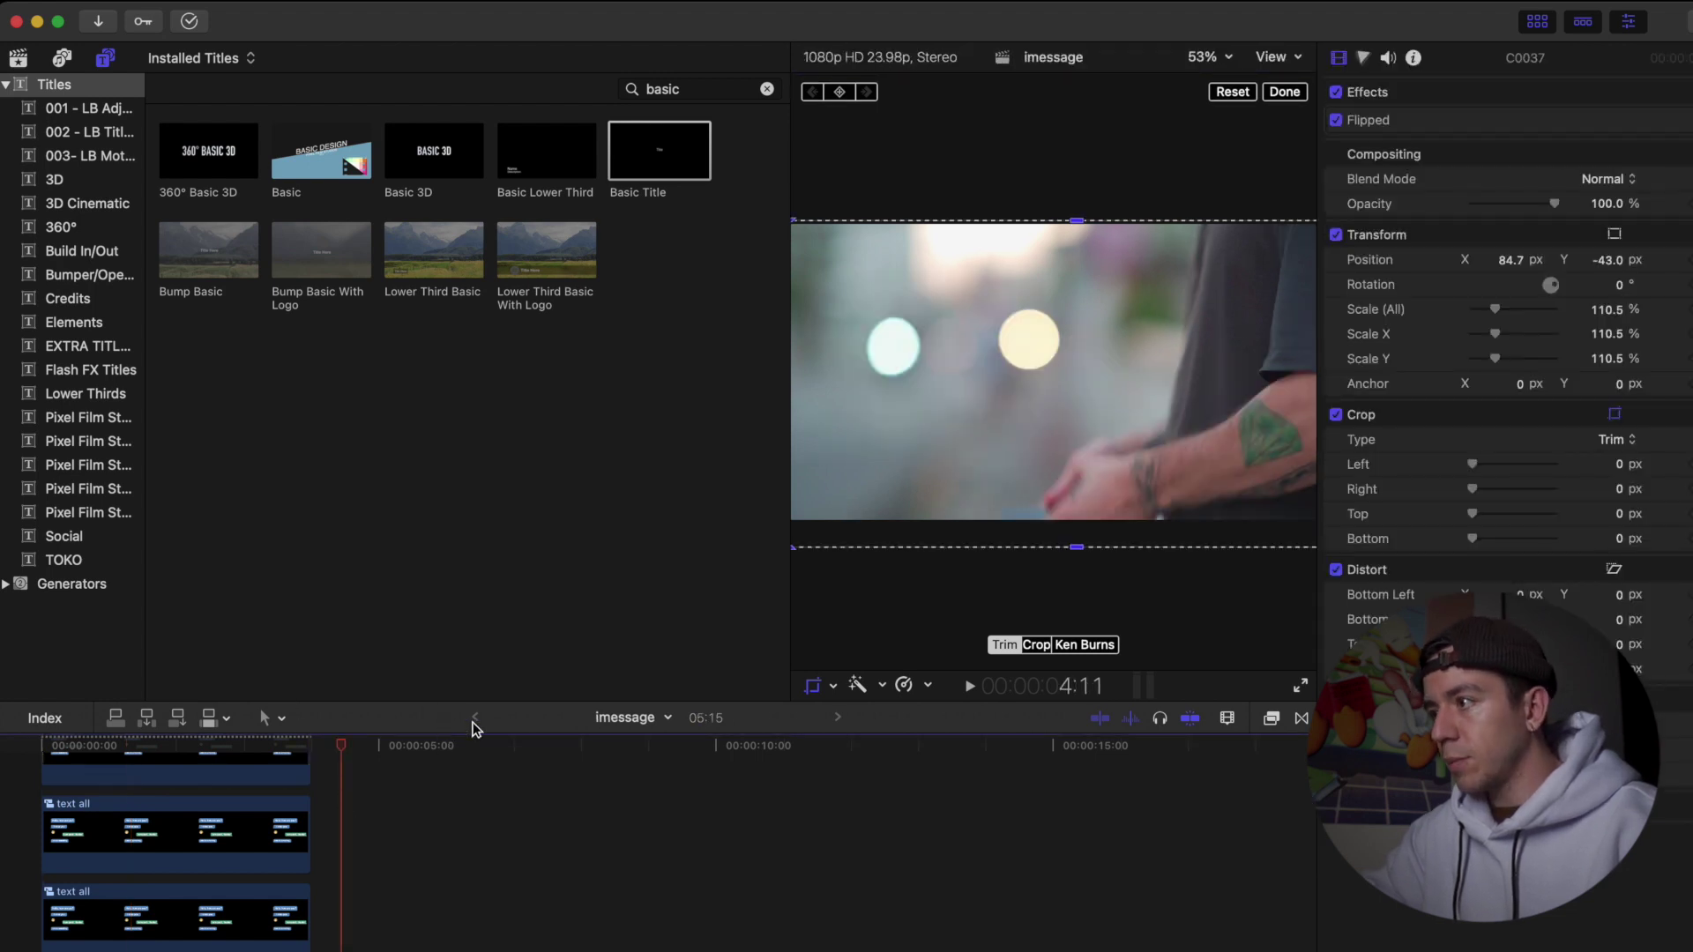
drag(529, 702, 532, 568)
click(1549, 28)
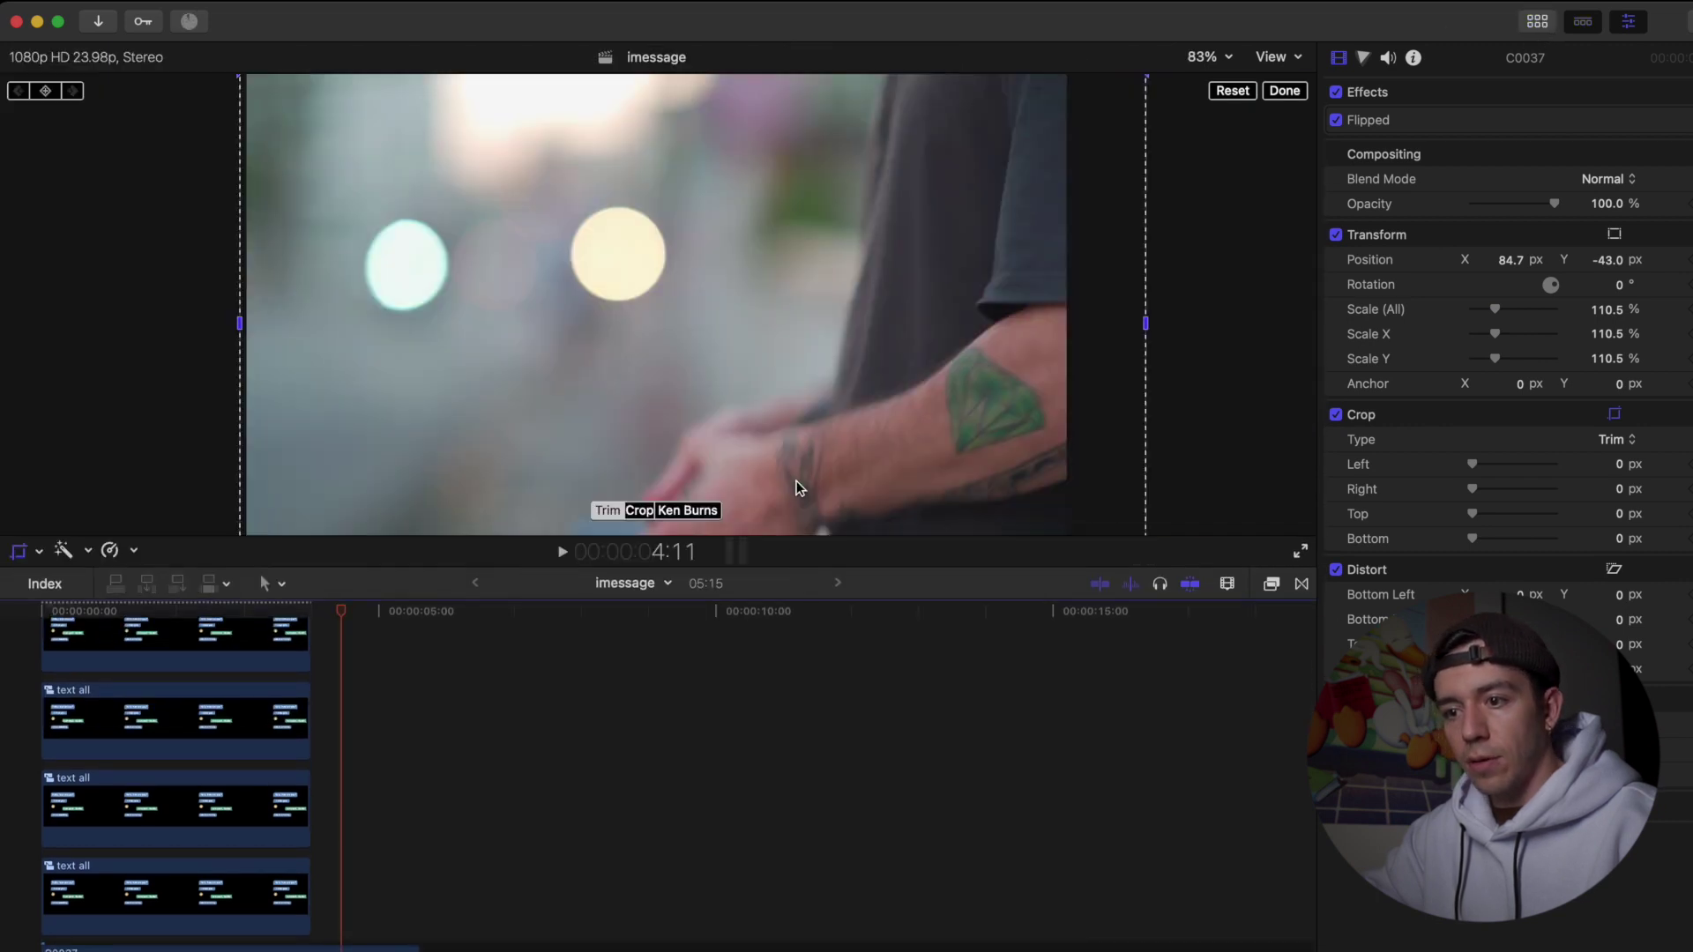
scroll(220, 706, up, 1)
click(112, 688)
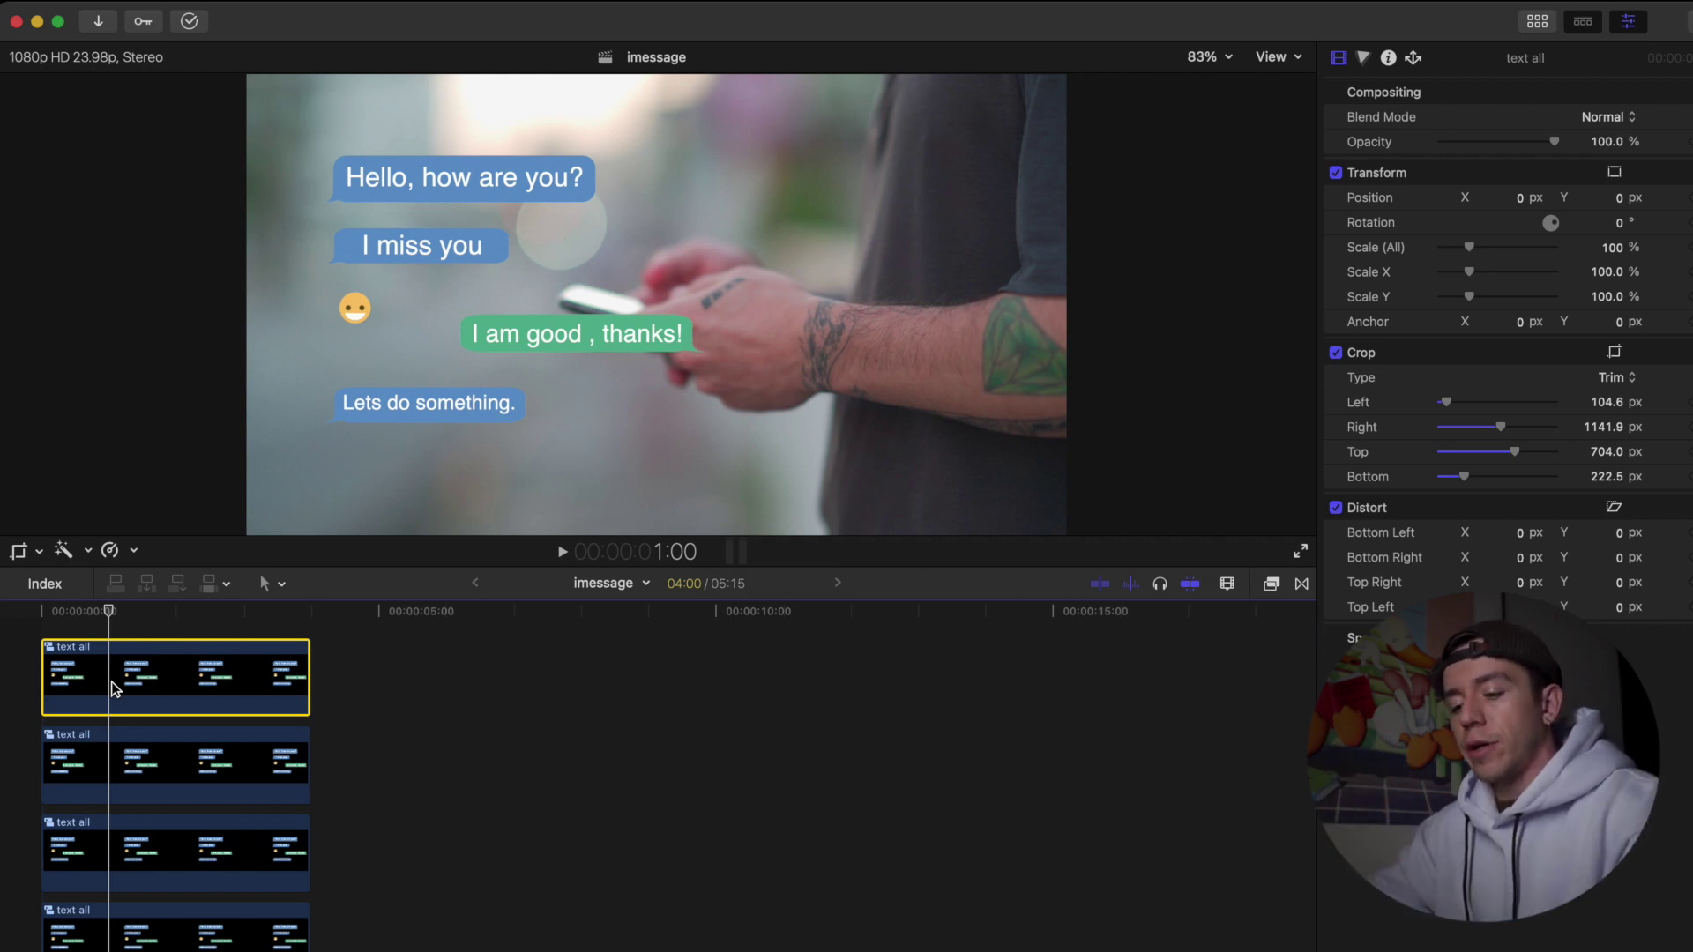
click(88, 921)
Delay the layers' starts by about 10 frames, 18 frames, 1 second and 1:06
drag(43, 922, 71, 921)
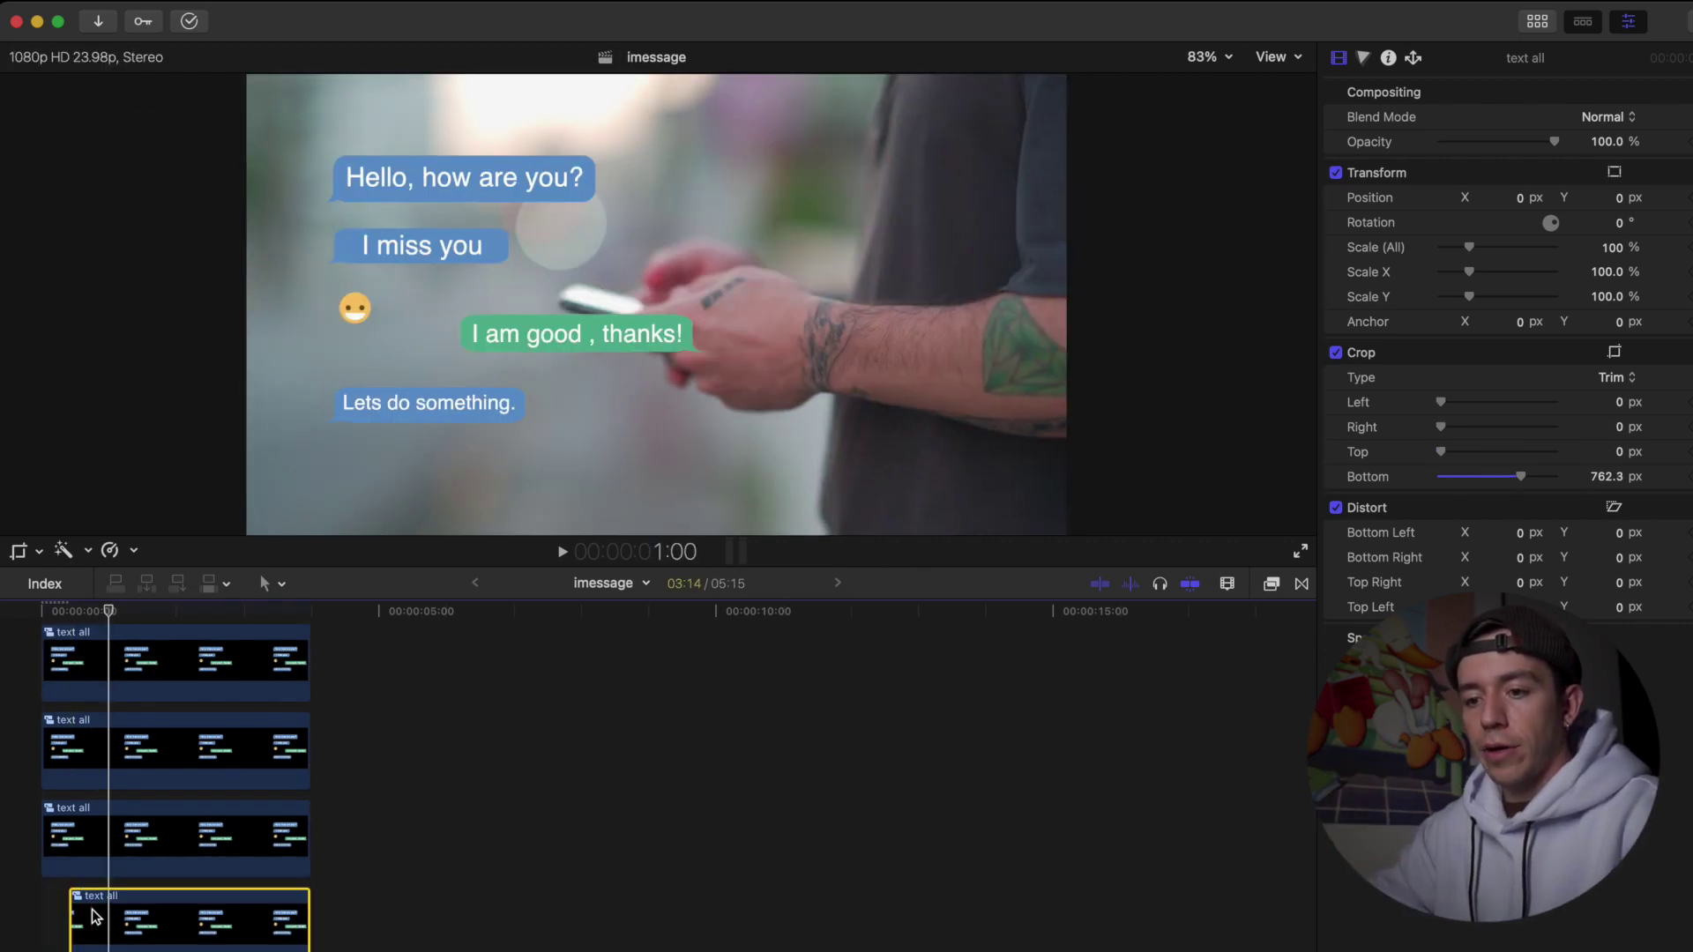
key(Home)
click(87, 848)
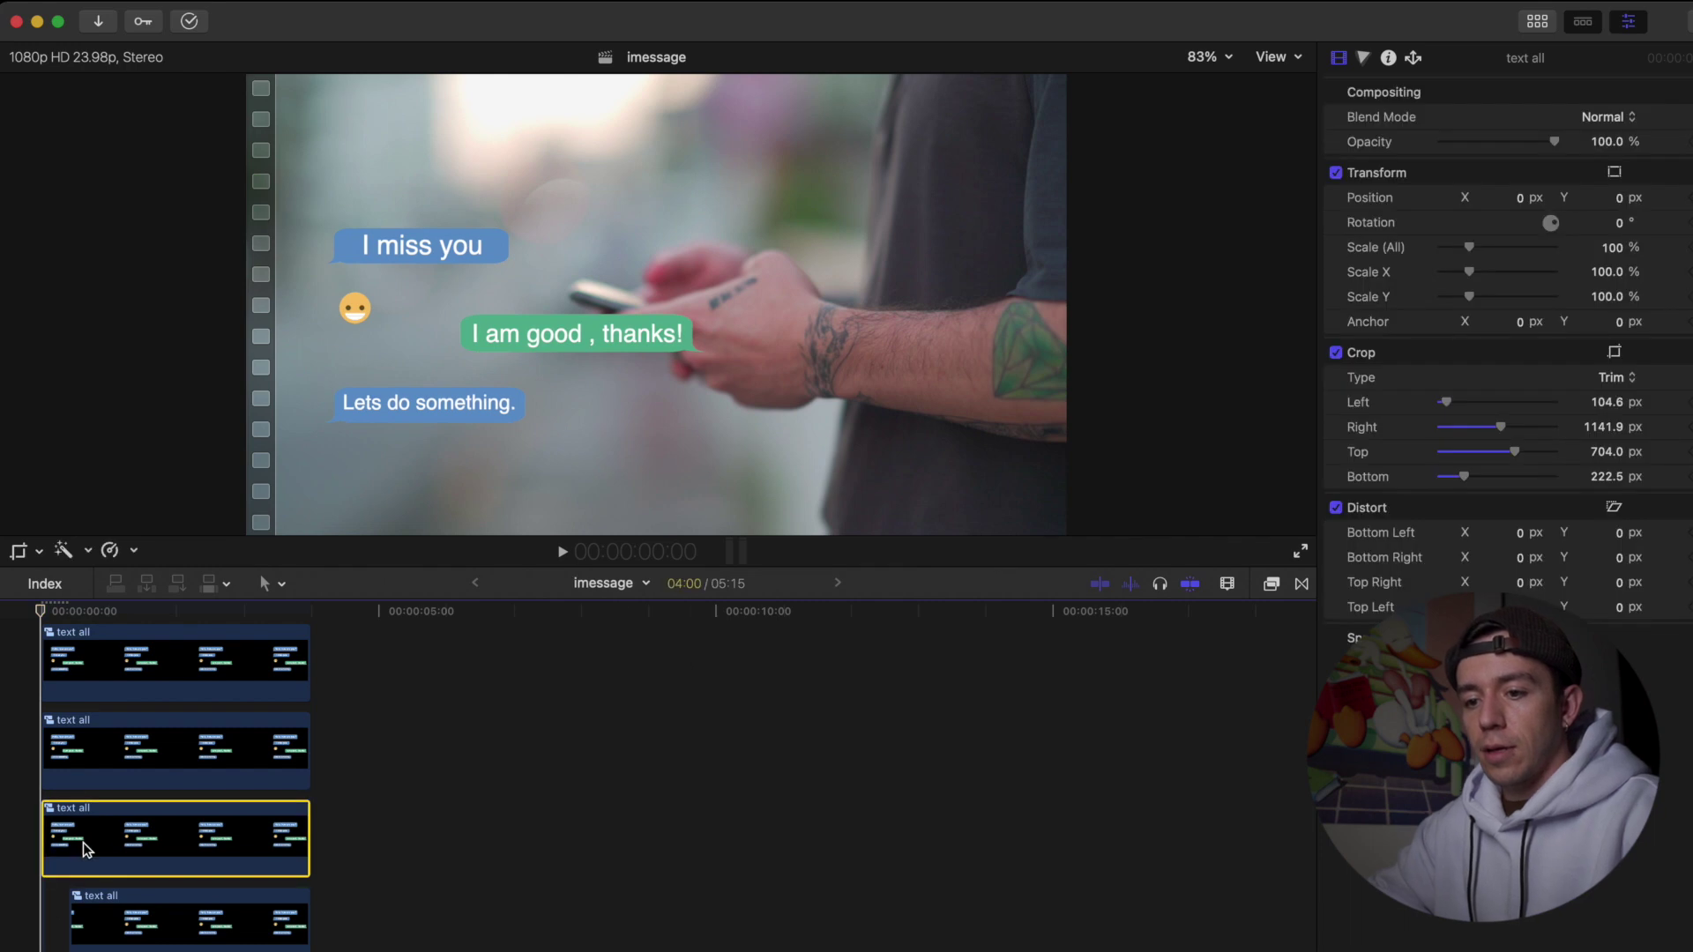
drag(44, 842, 94, 840)
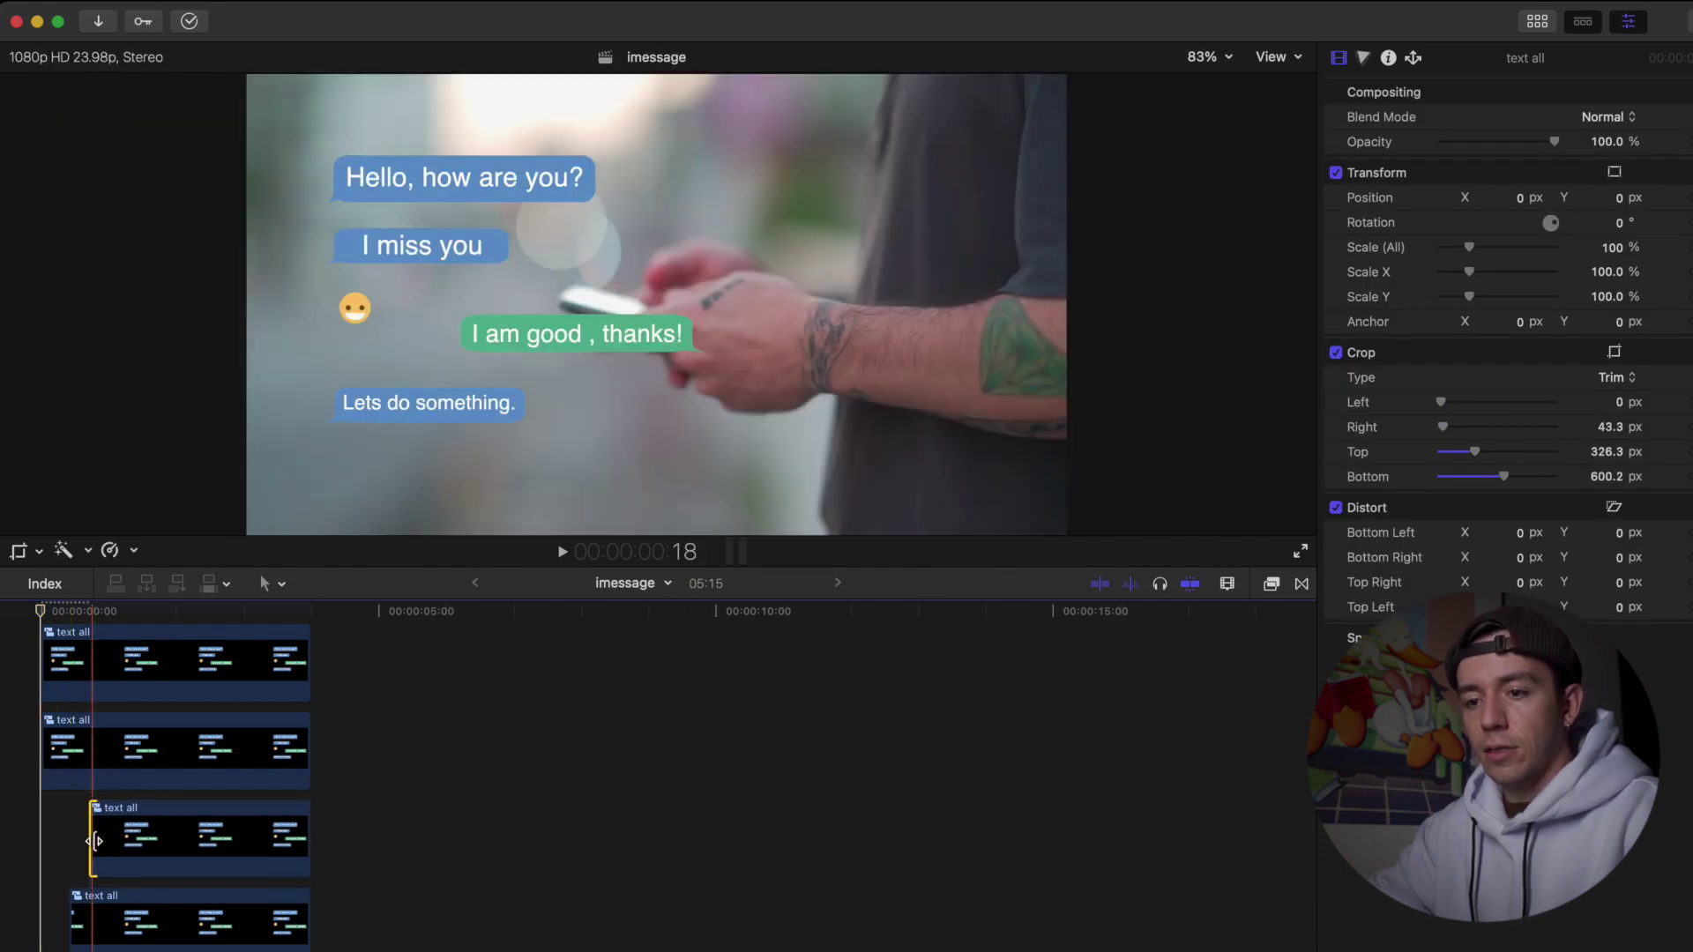
drag(43, 754, 117, 754)
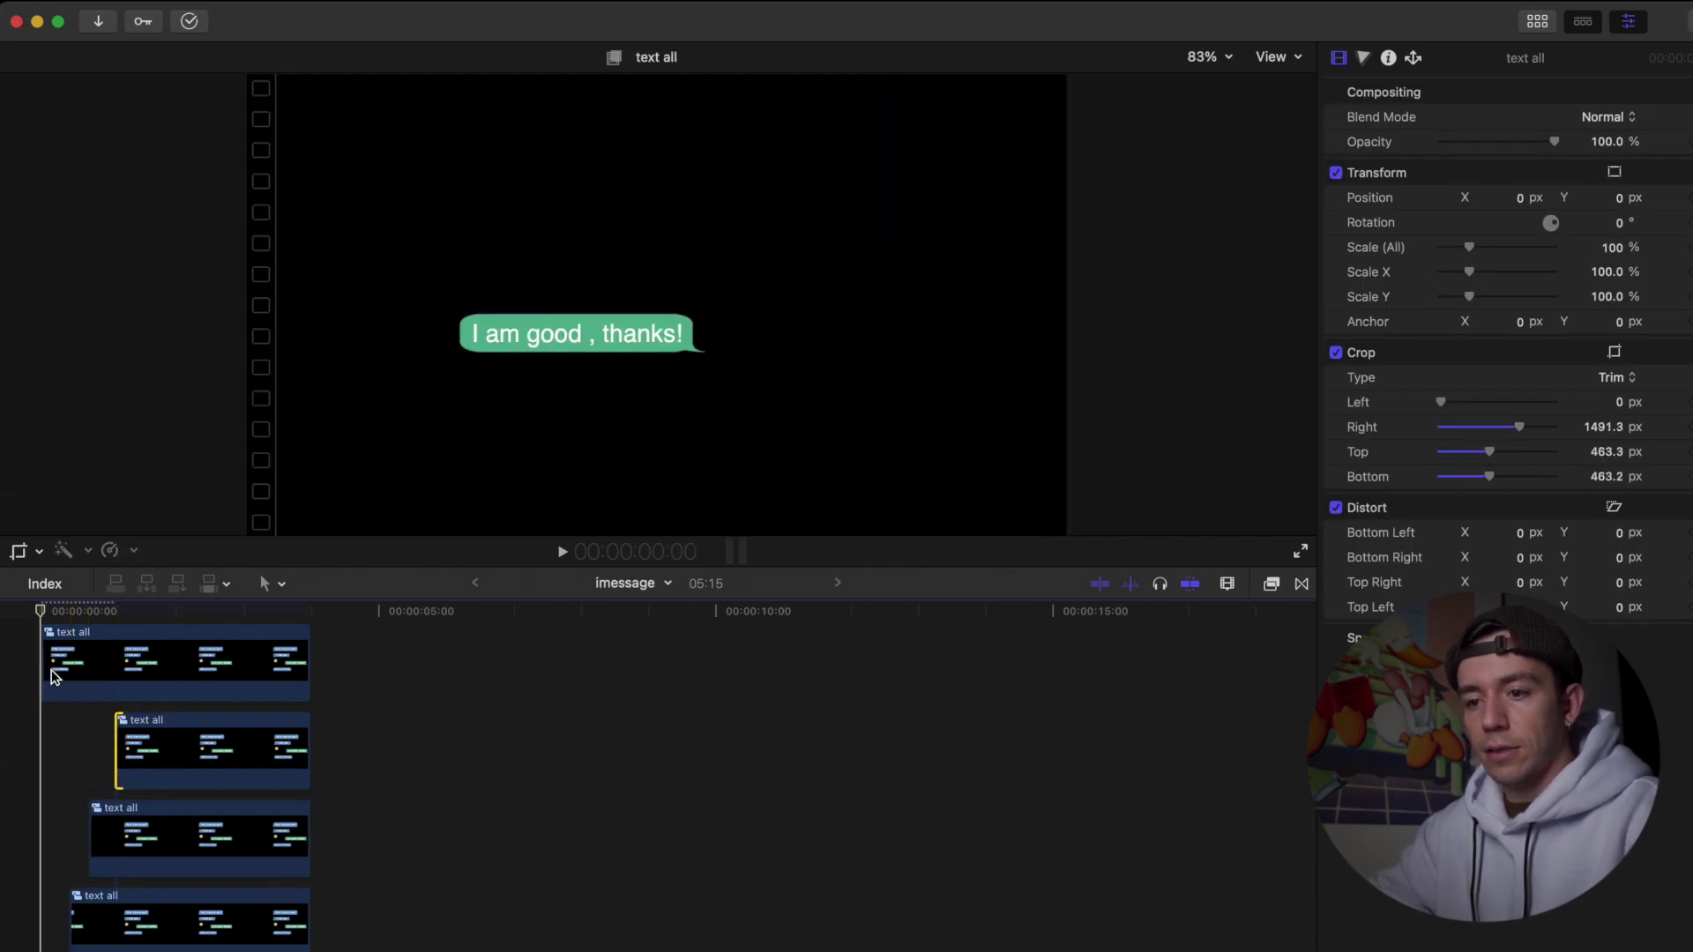
drag(55, 676, 155, 692)
Preview the timing and start the bottom layer 10 frames earlier
key(space)
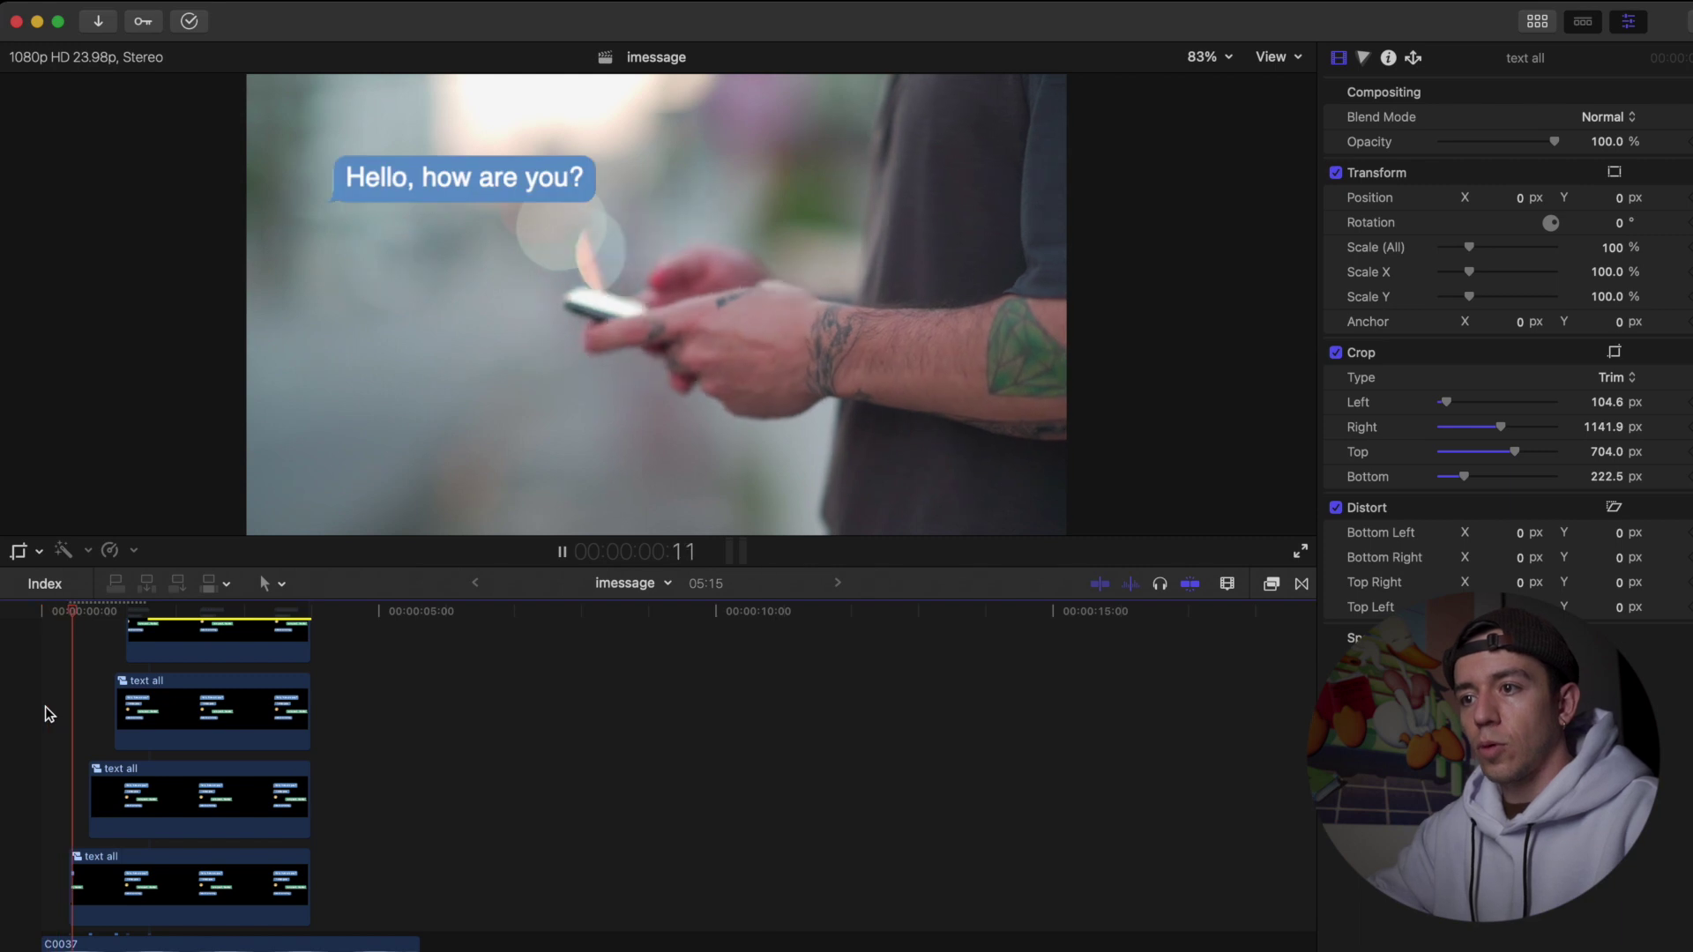
key(space)
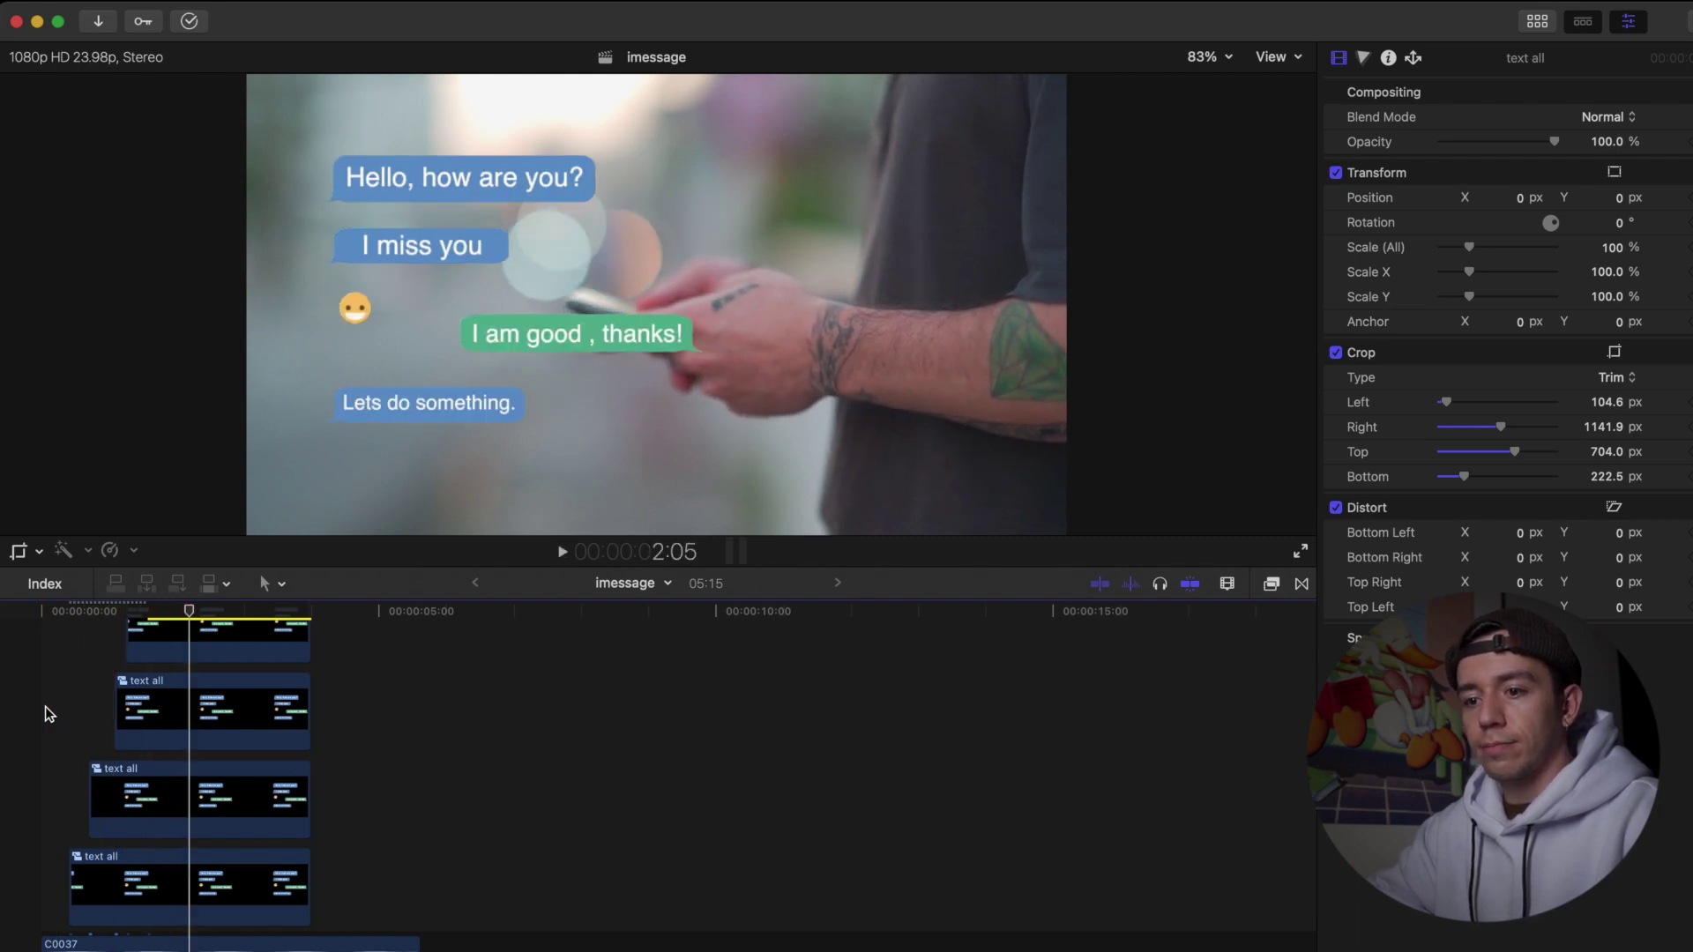
drag(70, 873, 60, 874)
Play back, test a copy of the third message layer, then delete it
click(106, 776)
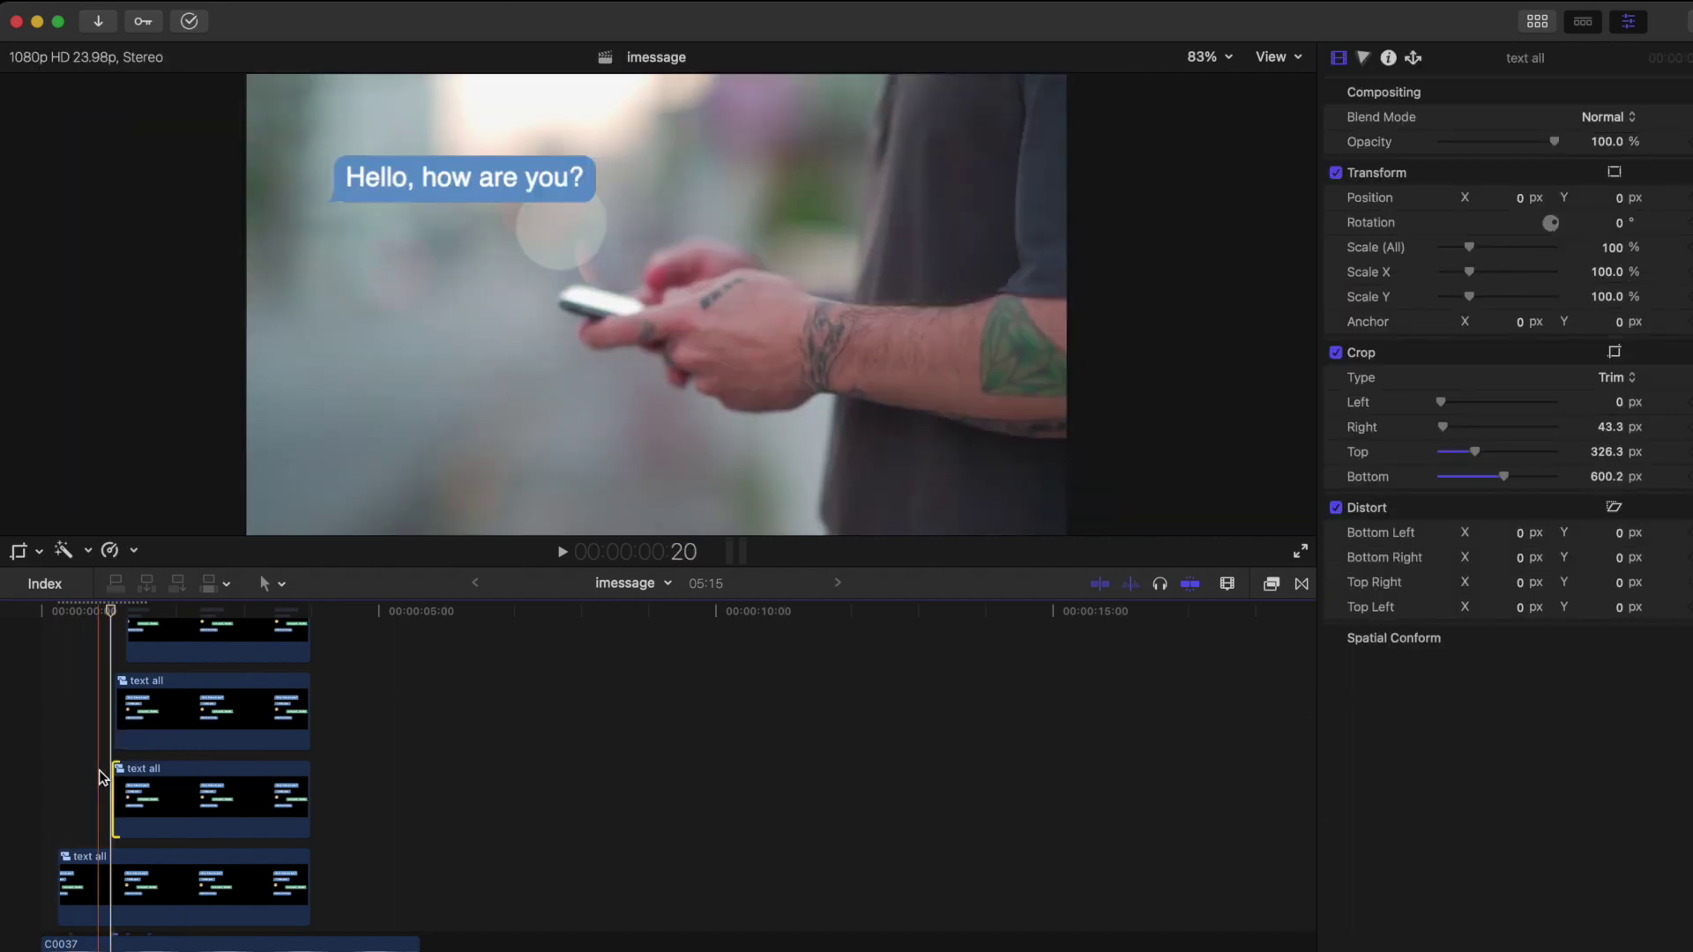
key(space)
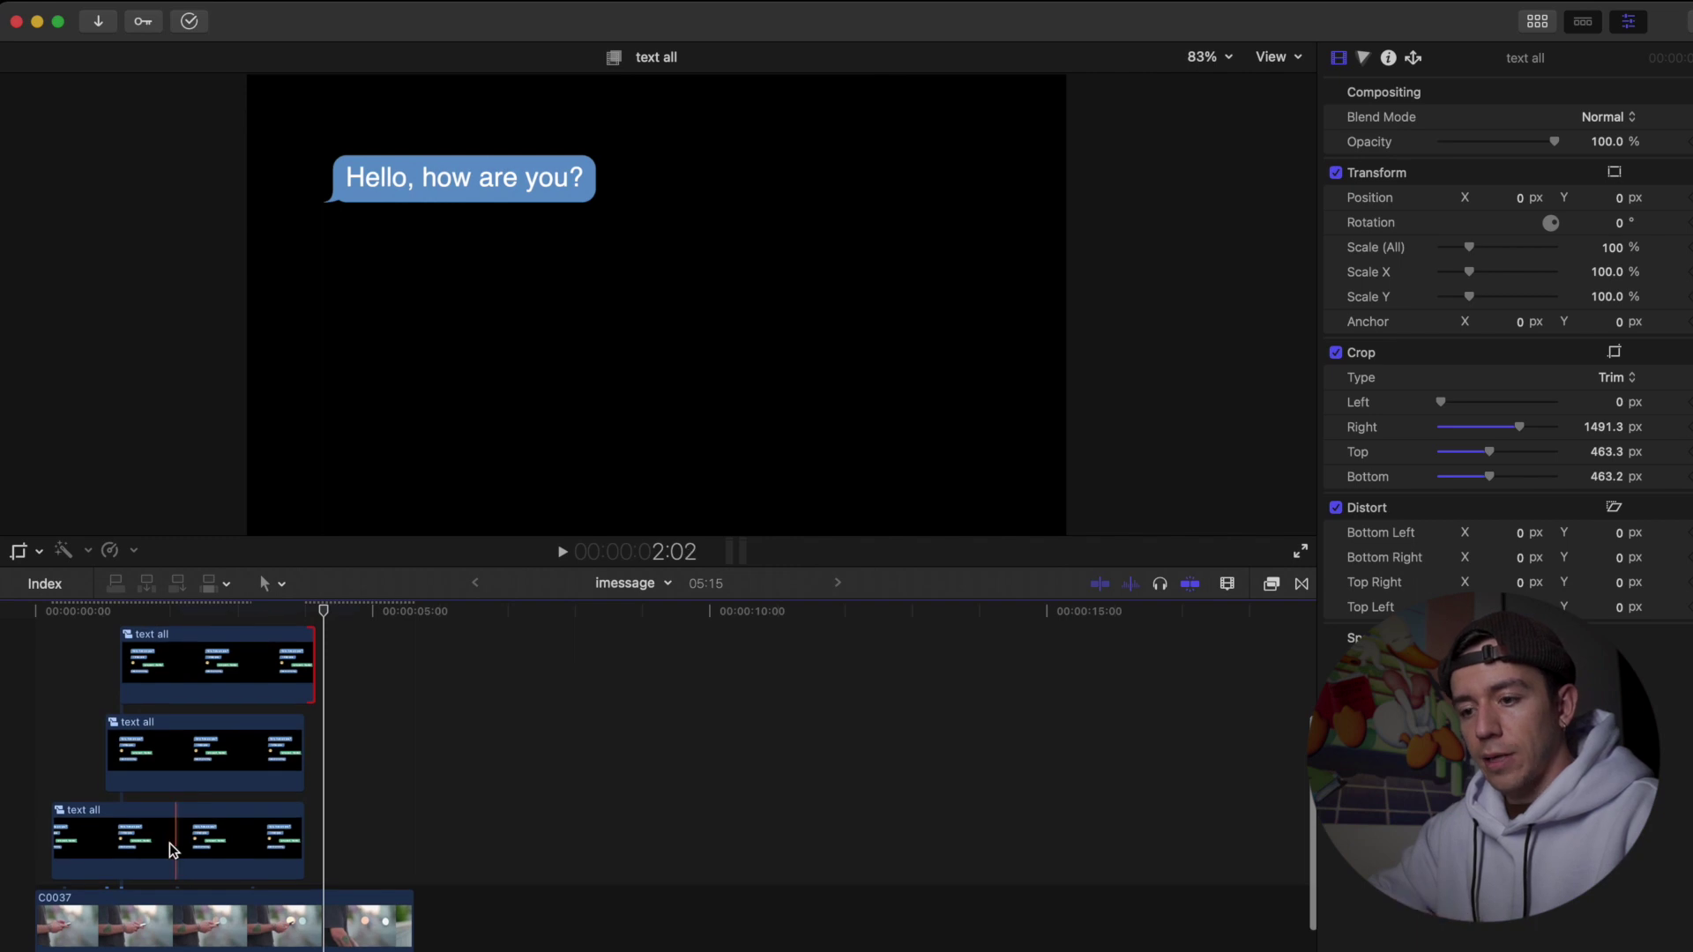
drag(170, 843, 428, 853)
drag(552, 848, 409, 848)
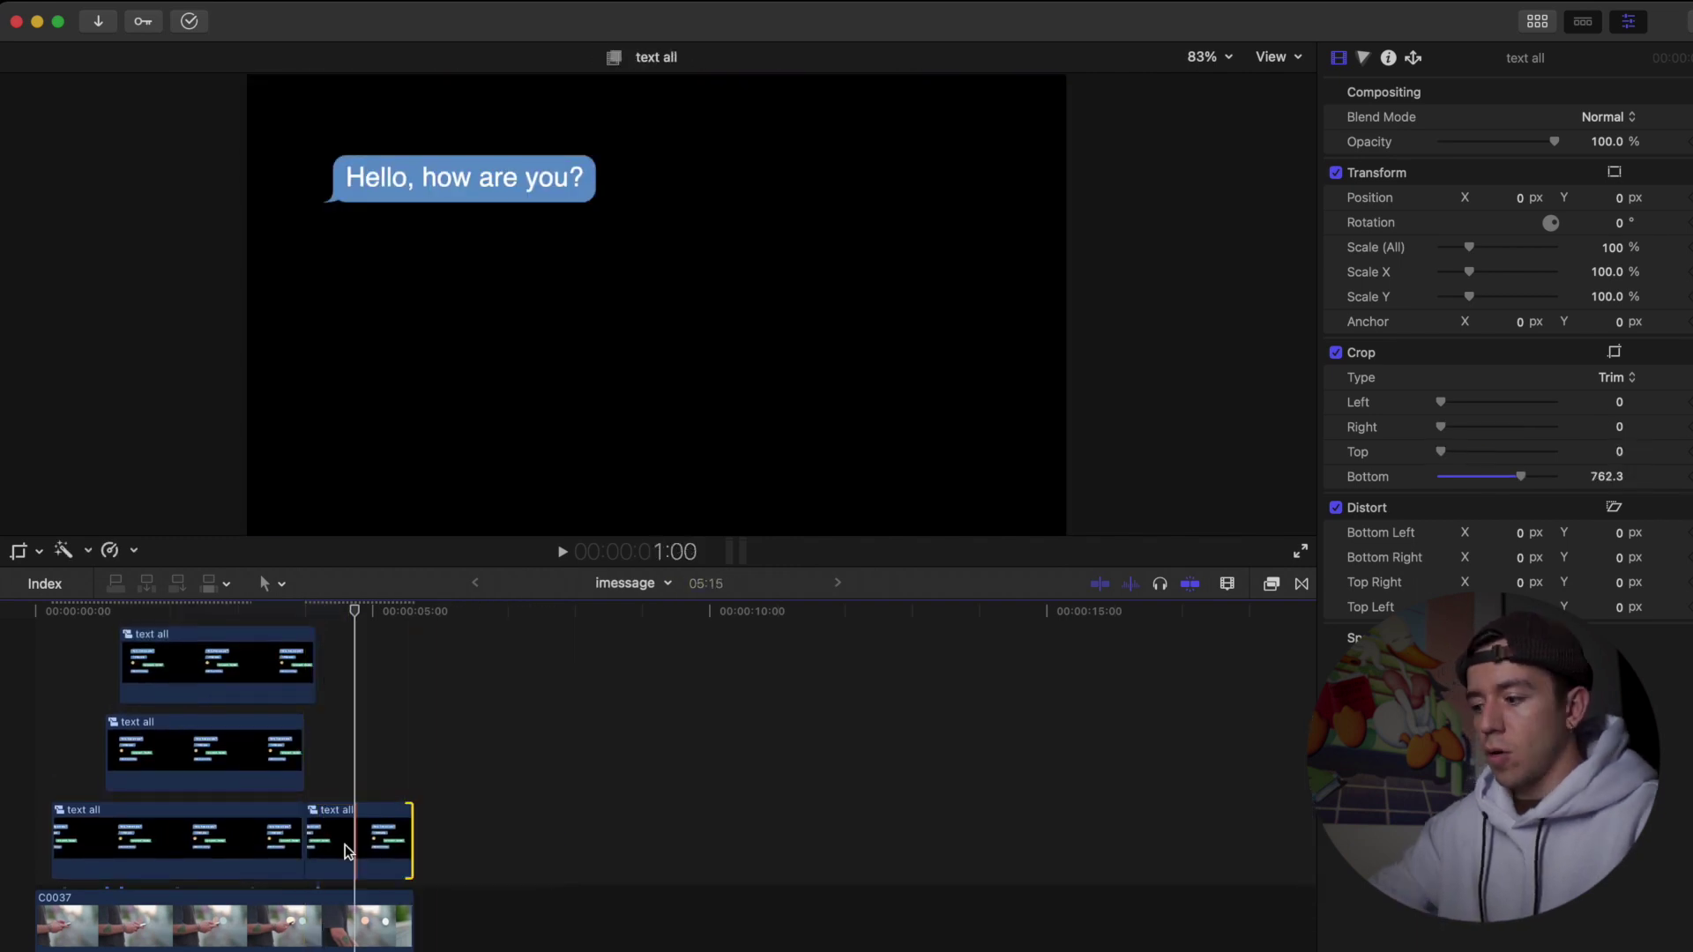
key(Delete)
Add a shortened freeze hold to the bottom message layer, undoing the middle-layer hold
click(220, 845)
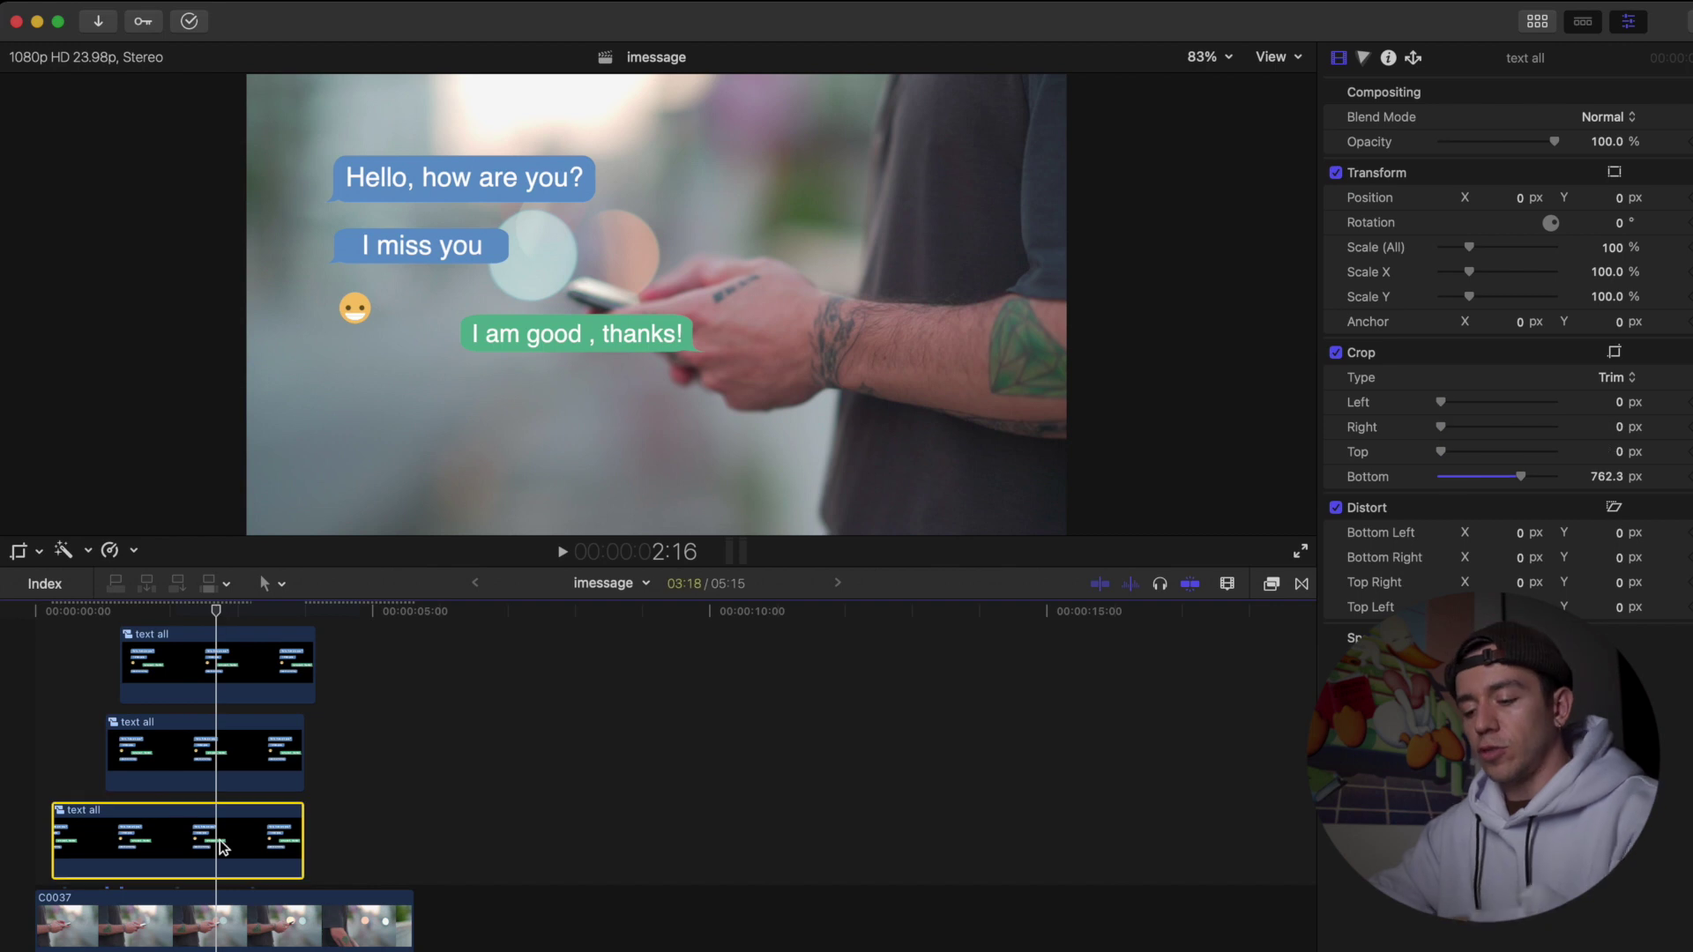
key(shift+h)
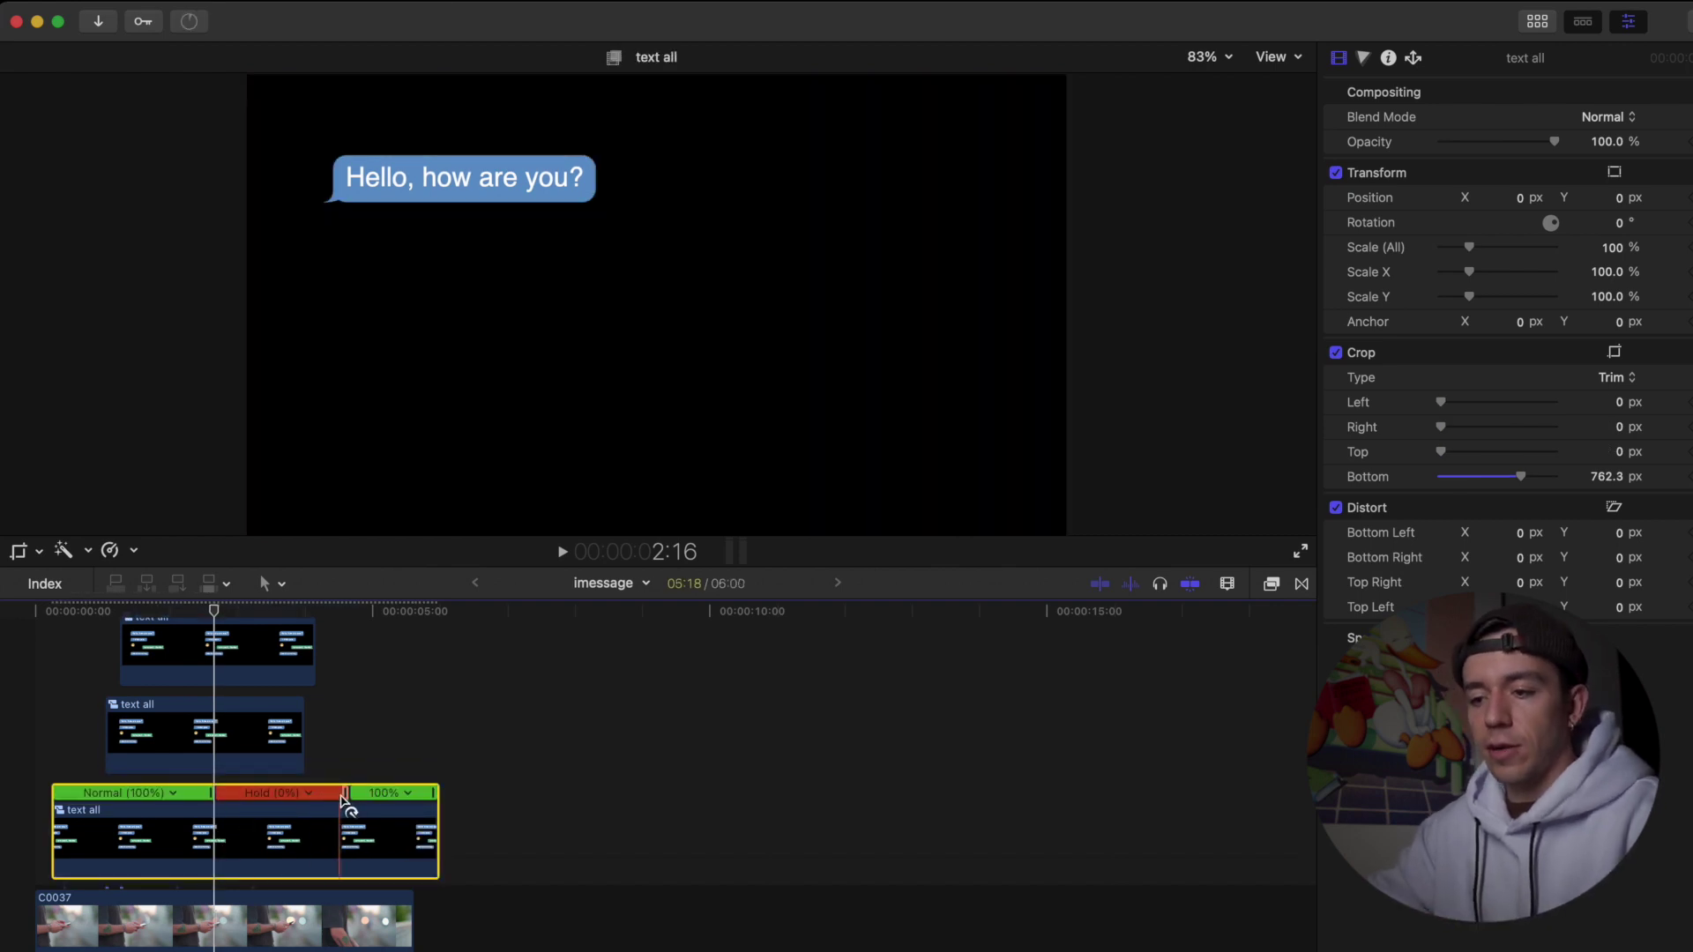
drag(344, 797, 323, 798)
click(232, 734)
key(shift+h)
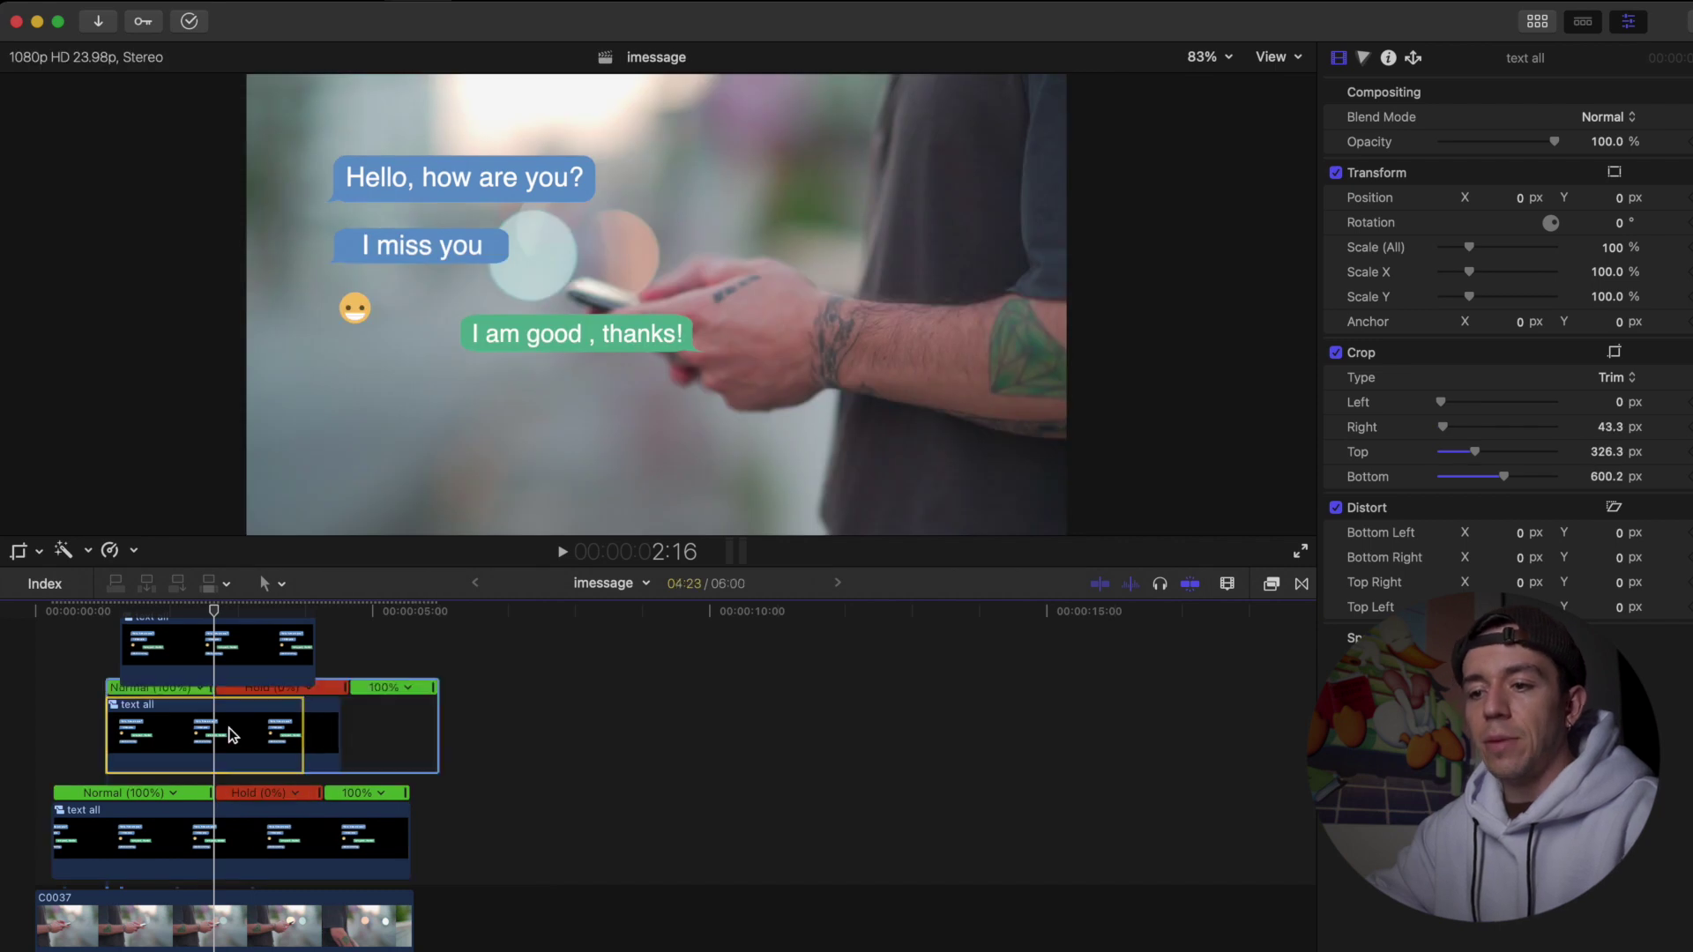
key(super+z)
key(super+z)
key(super+z)
key(super+z)
key(super+z)
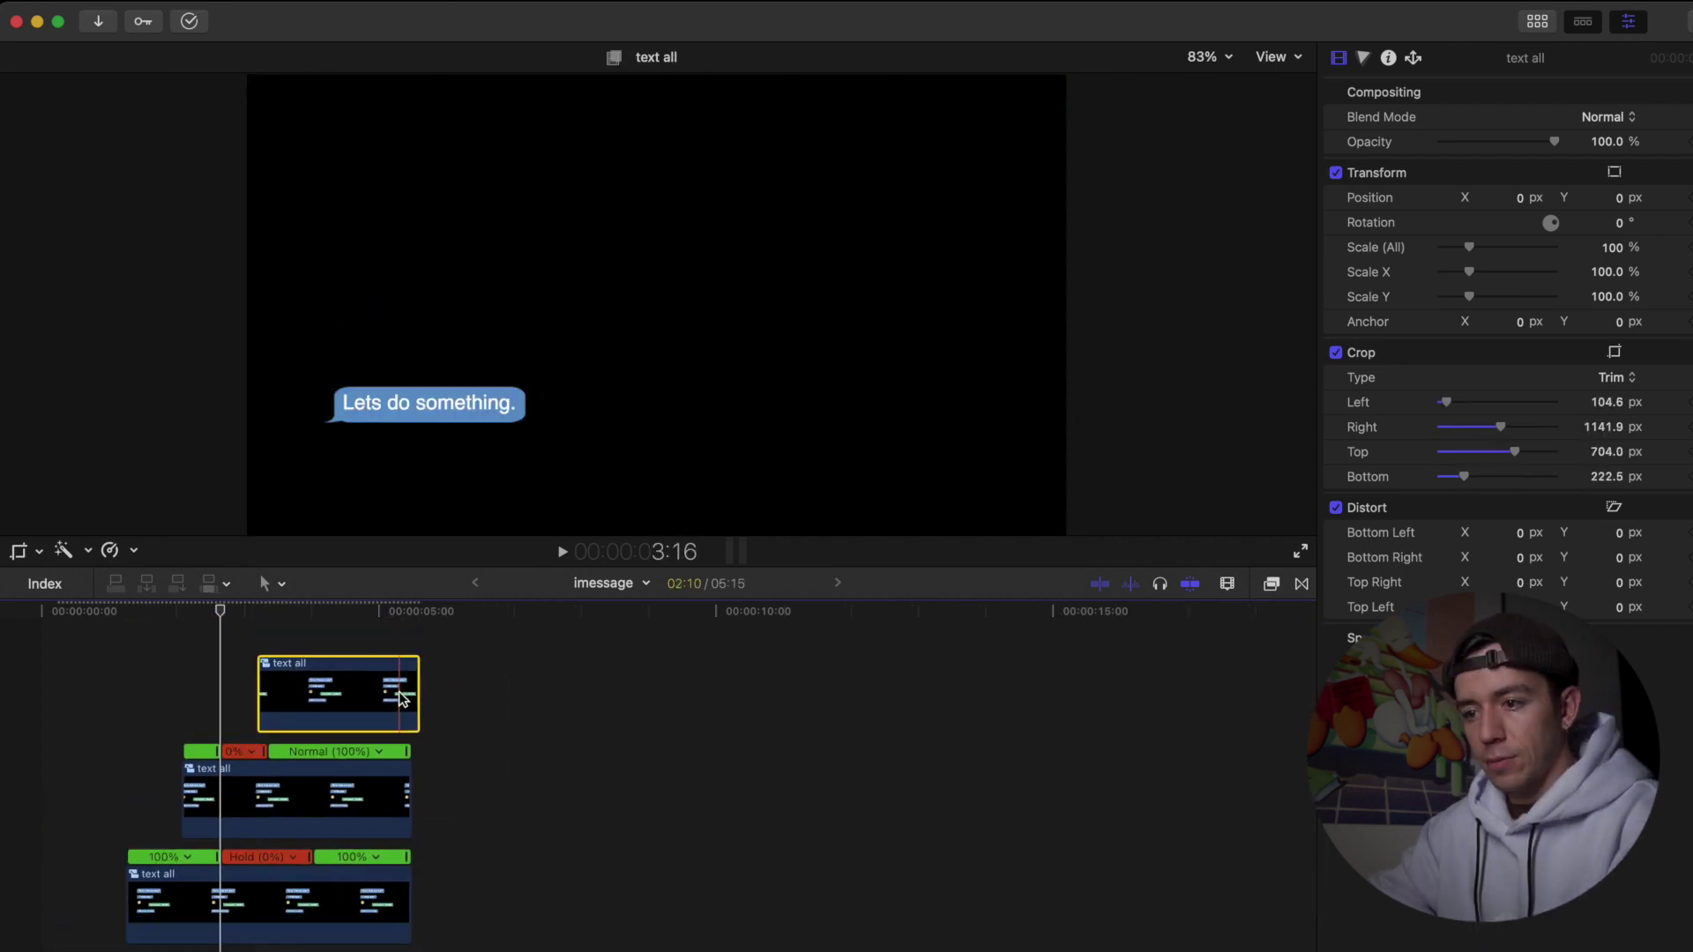
Shorten the top layer's end by 3 frames and play back from the start
drag(417, 691, 401, 689)
click(38, 639)
key(space)
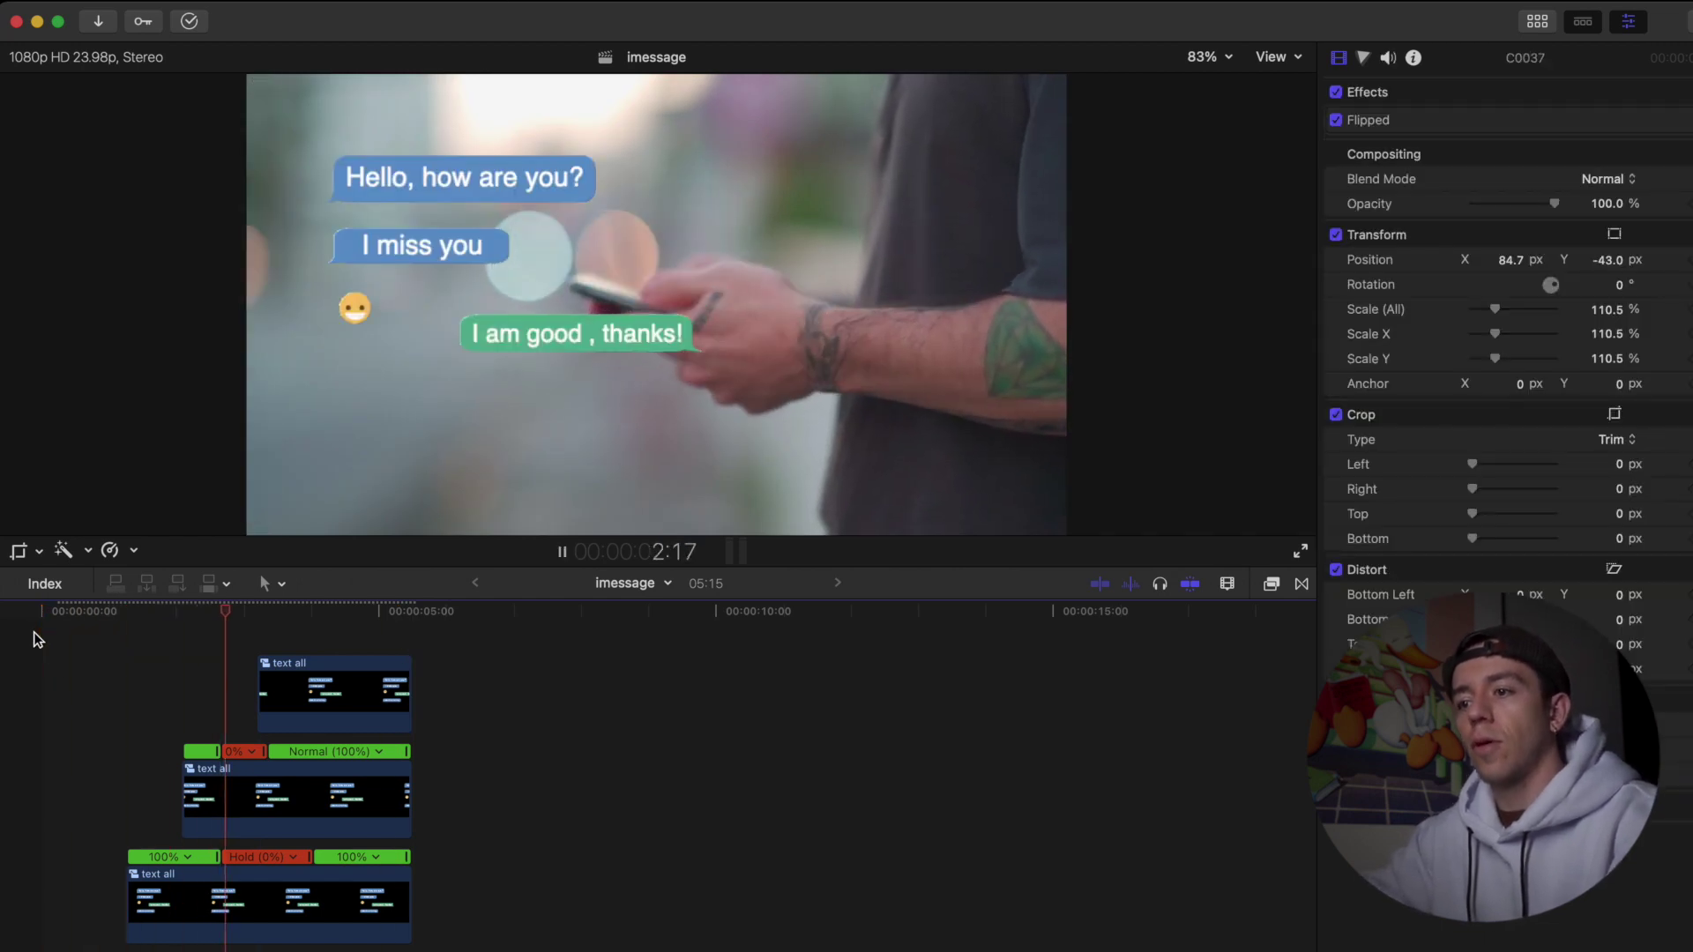
key(space)
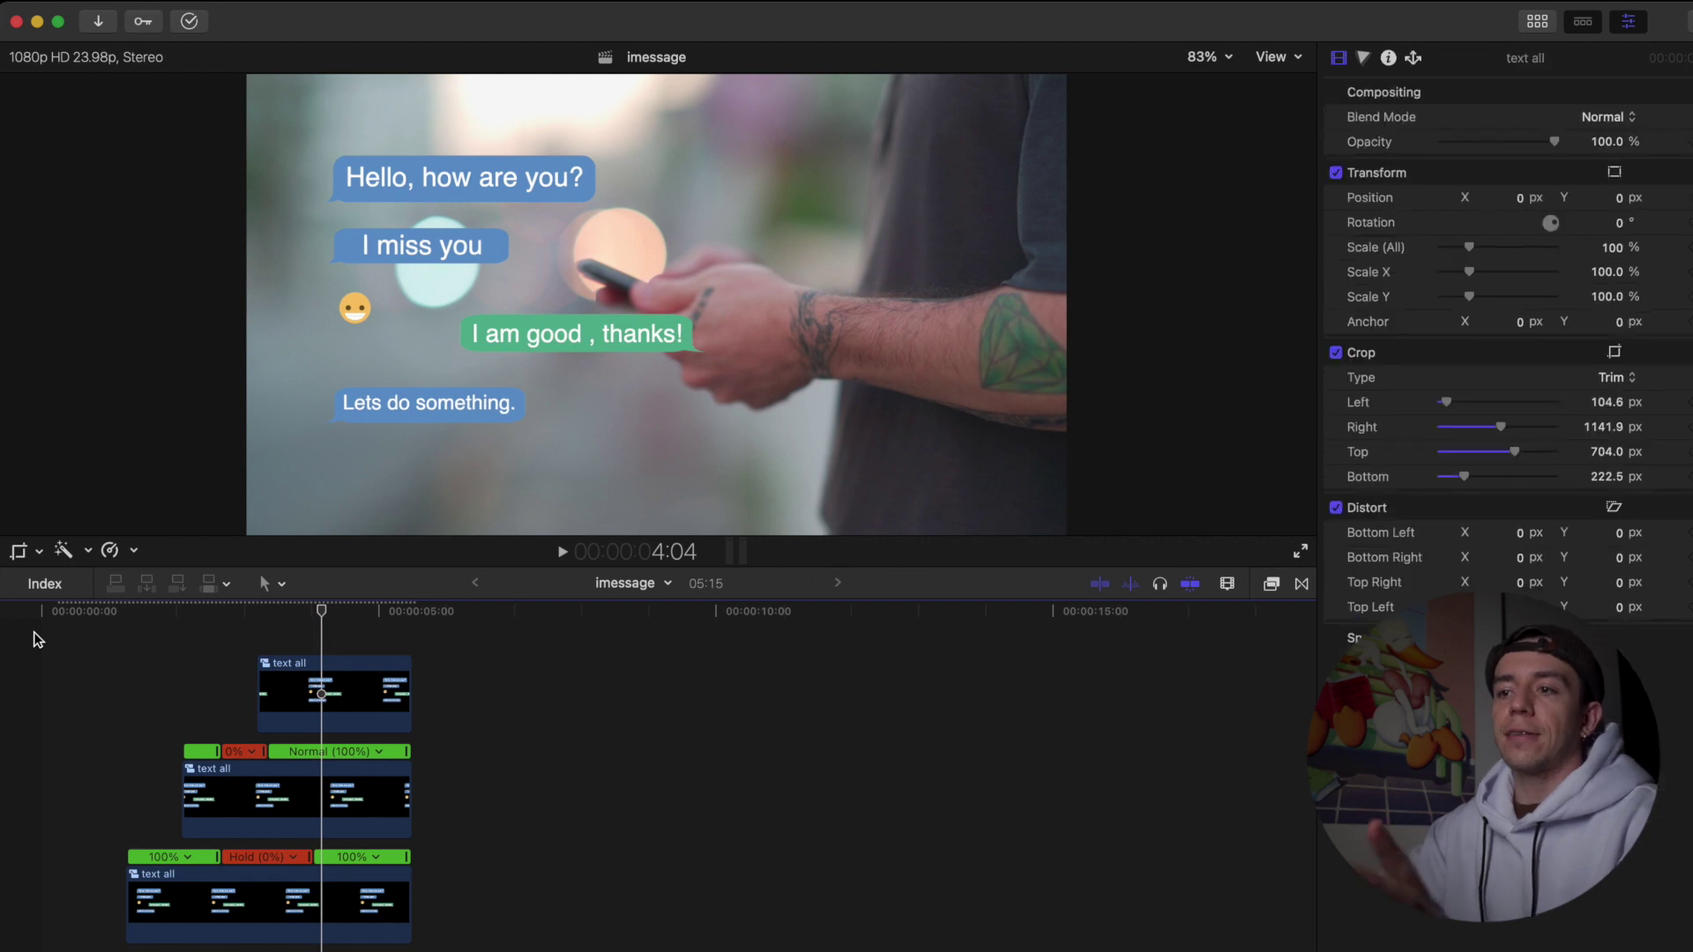
Select the lower 'text all' clips and zoom the timeline to fit everything
scroll(177, 749, down, 3)
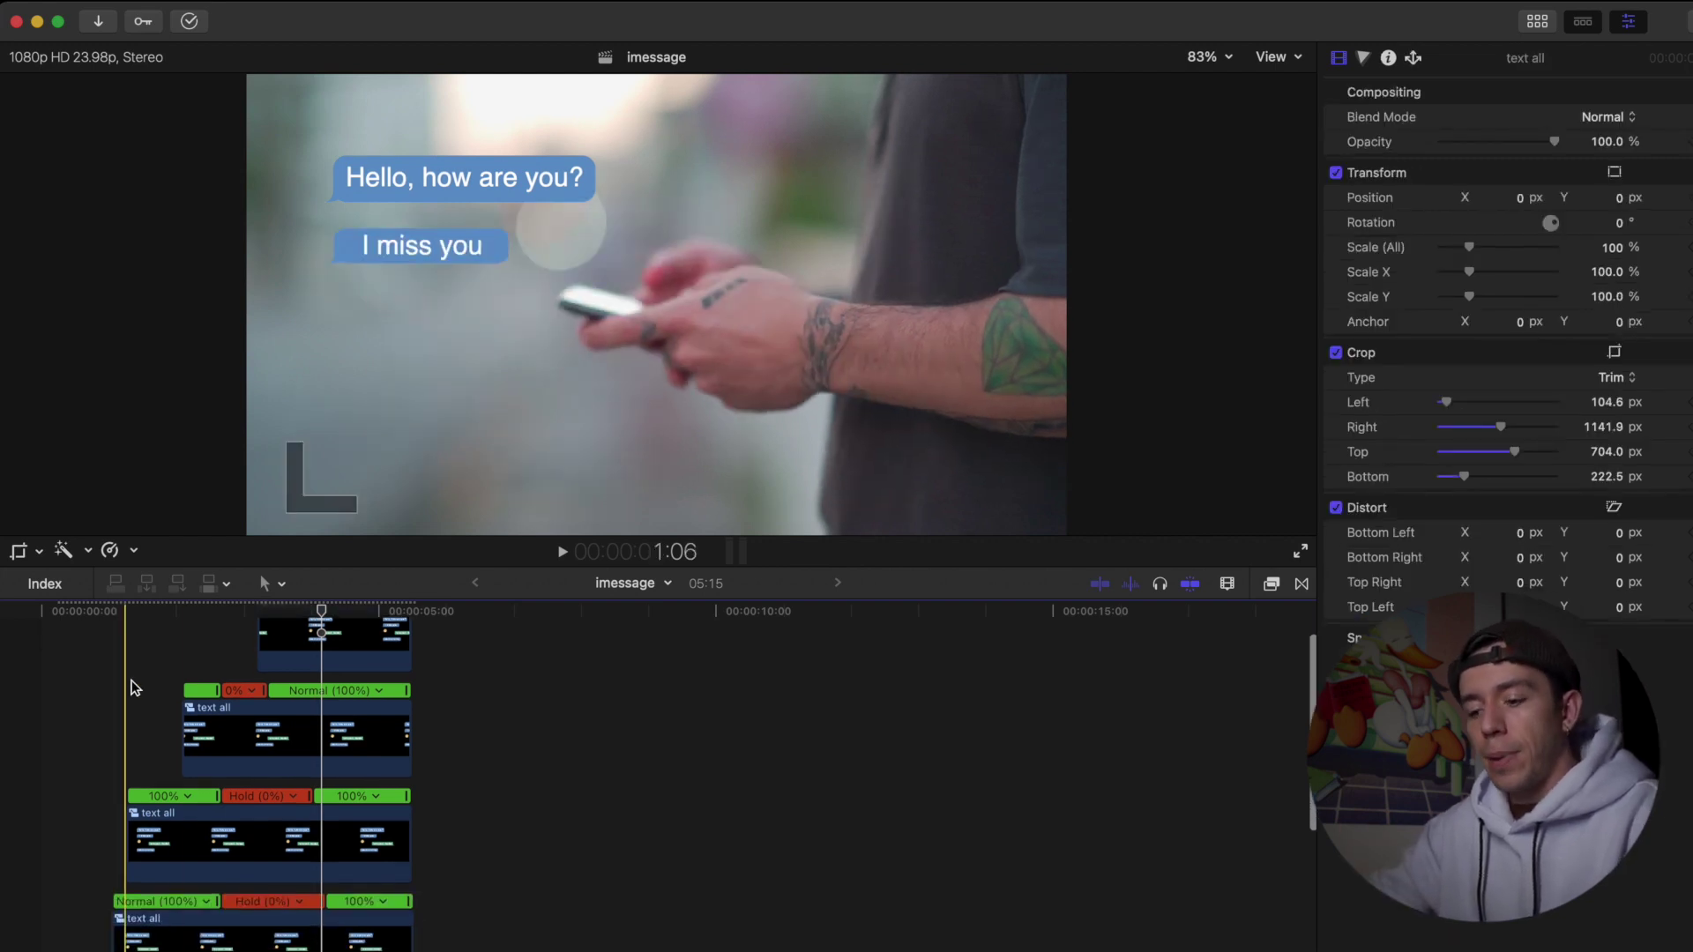
click(221, 740)
scroll(220, 835, down, 2)
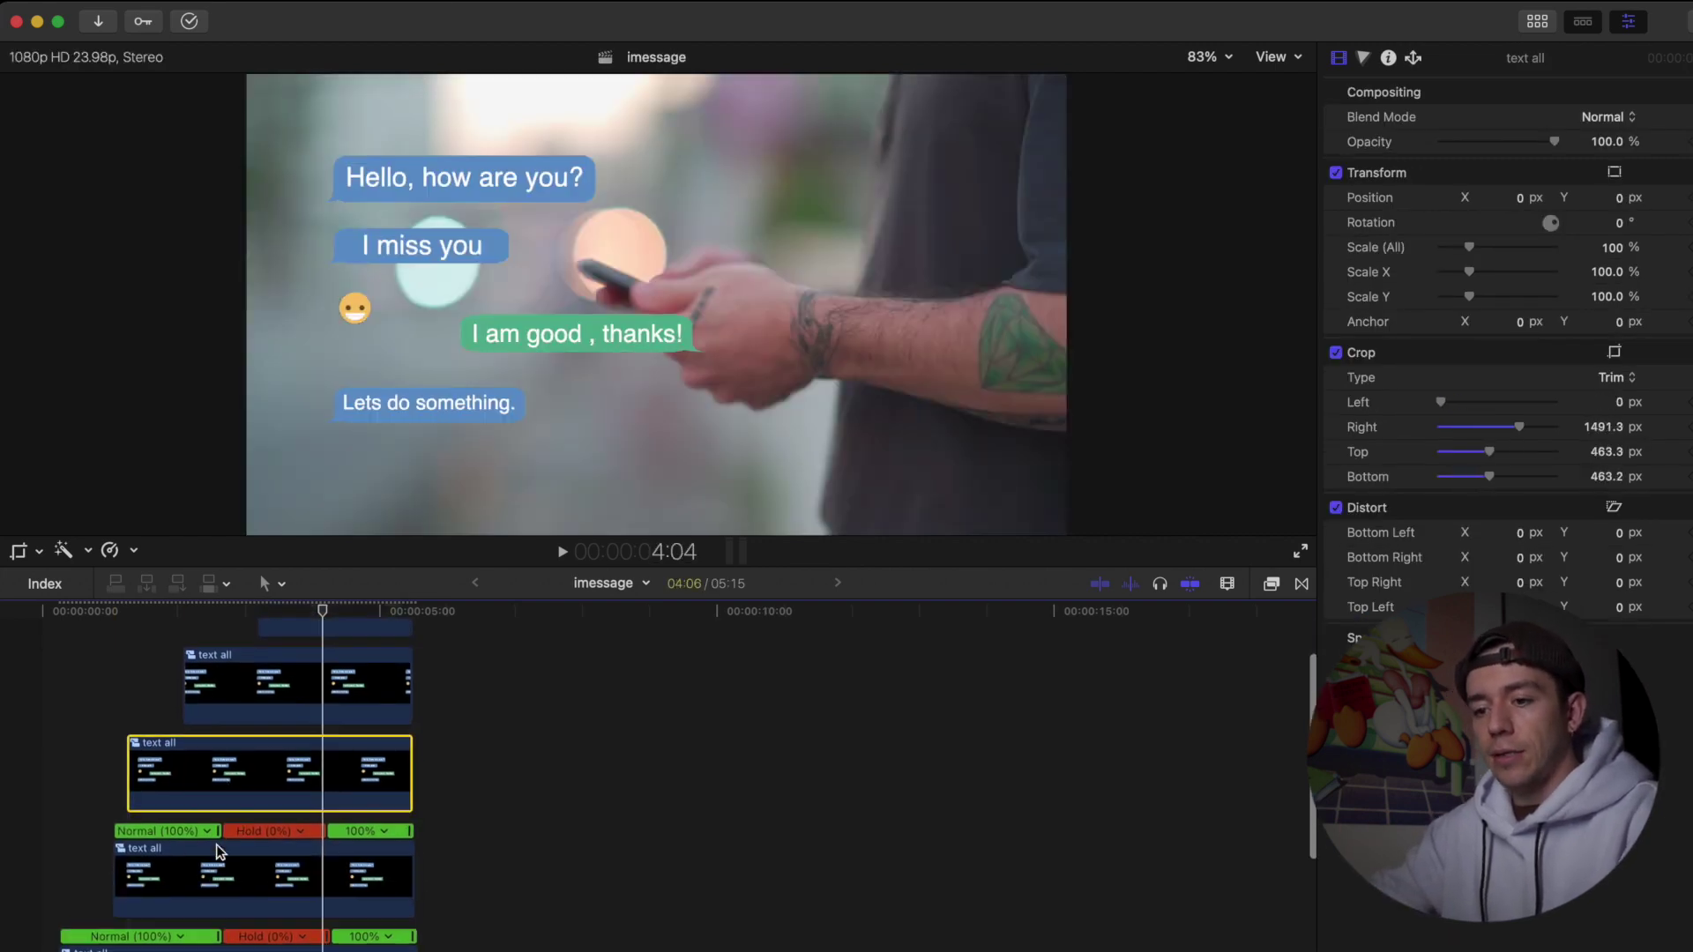
click(219, 866)
click(220, 945)
scroll(220, 946, down, 2)
key(super+minus)
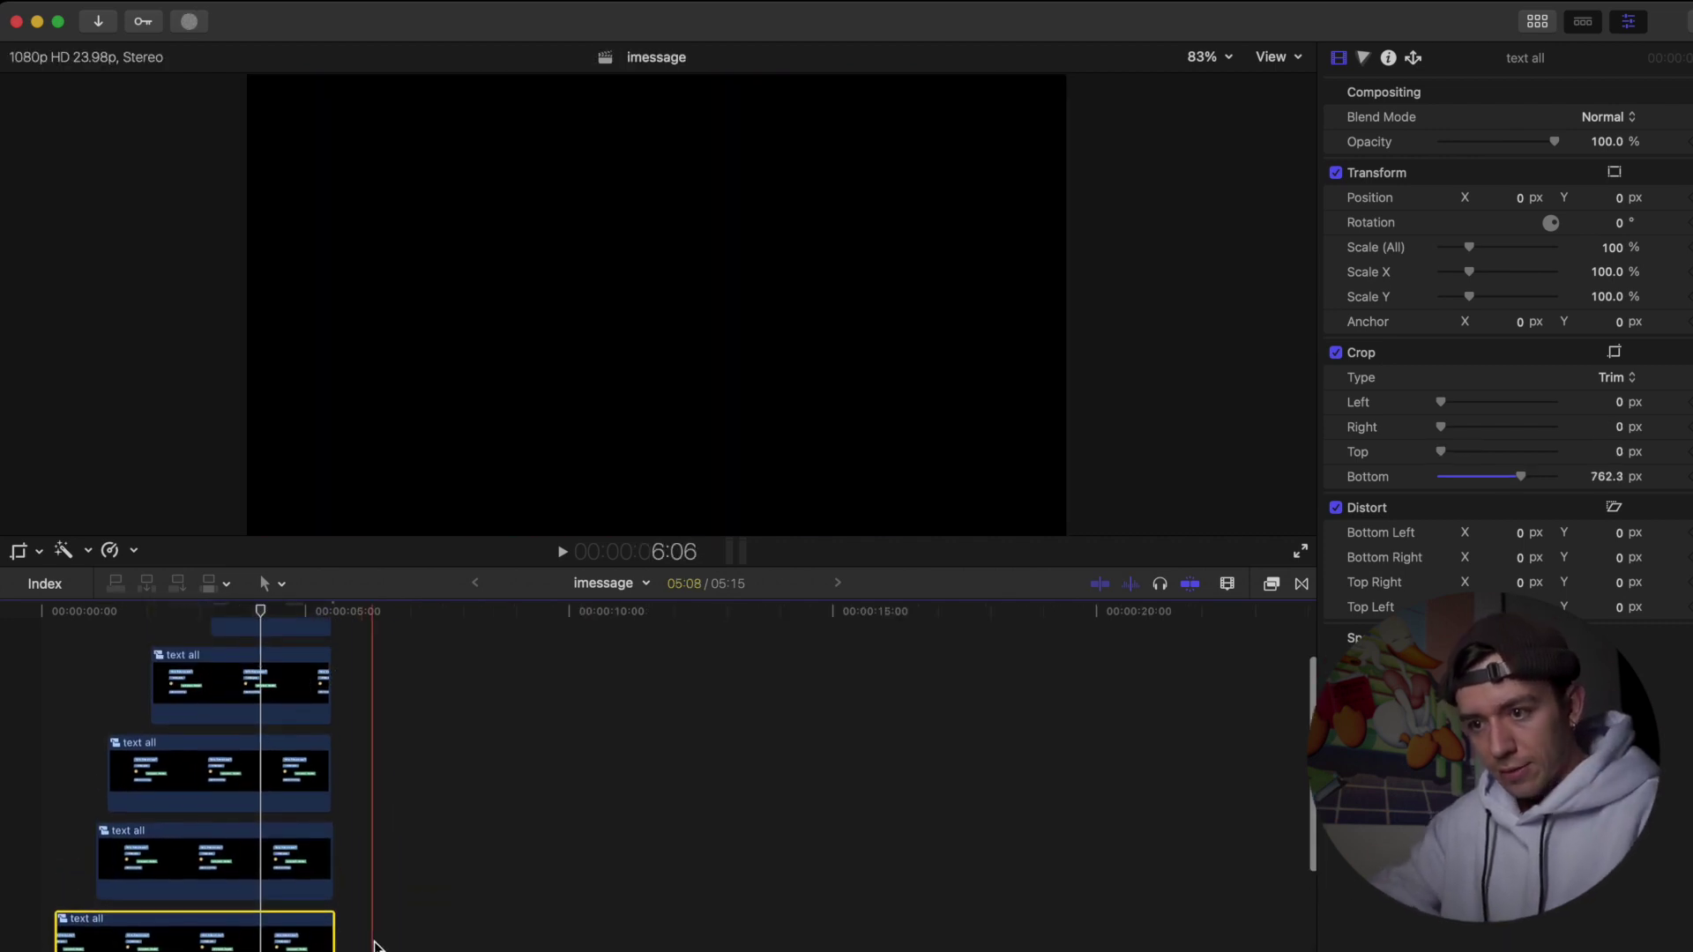
Marquee-select all message clips and combine them into a compound clip named '3d effect'
drag(375, 948, 132, 650)
scroll(132, 652, down, 2)
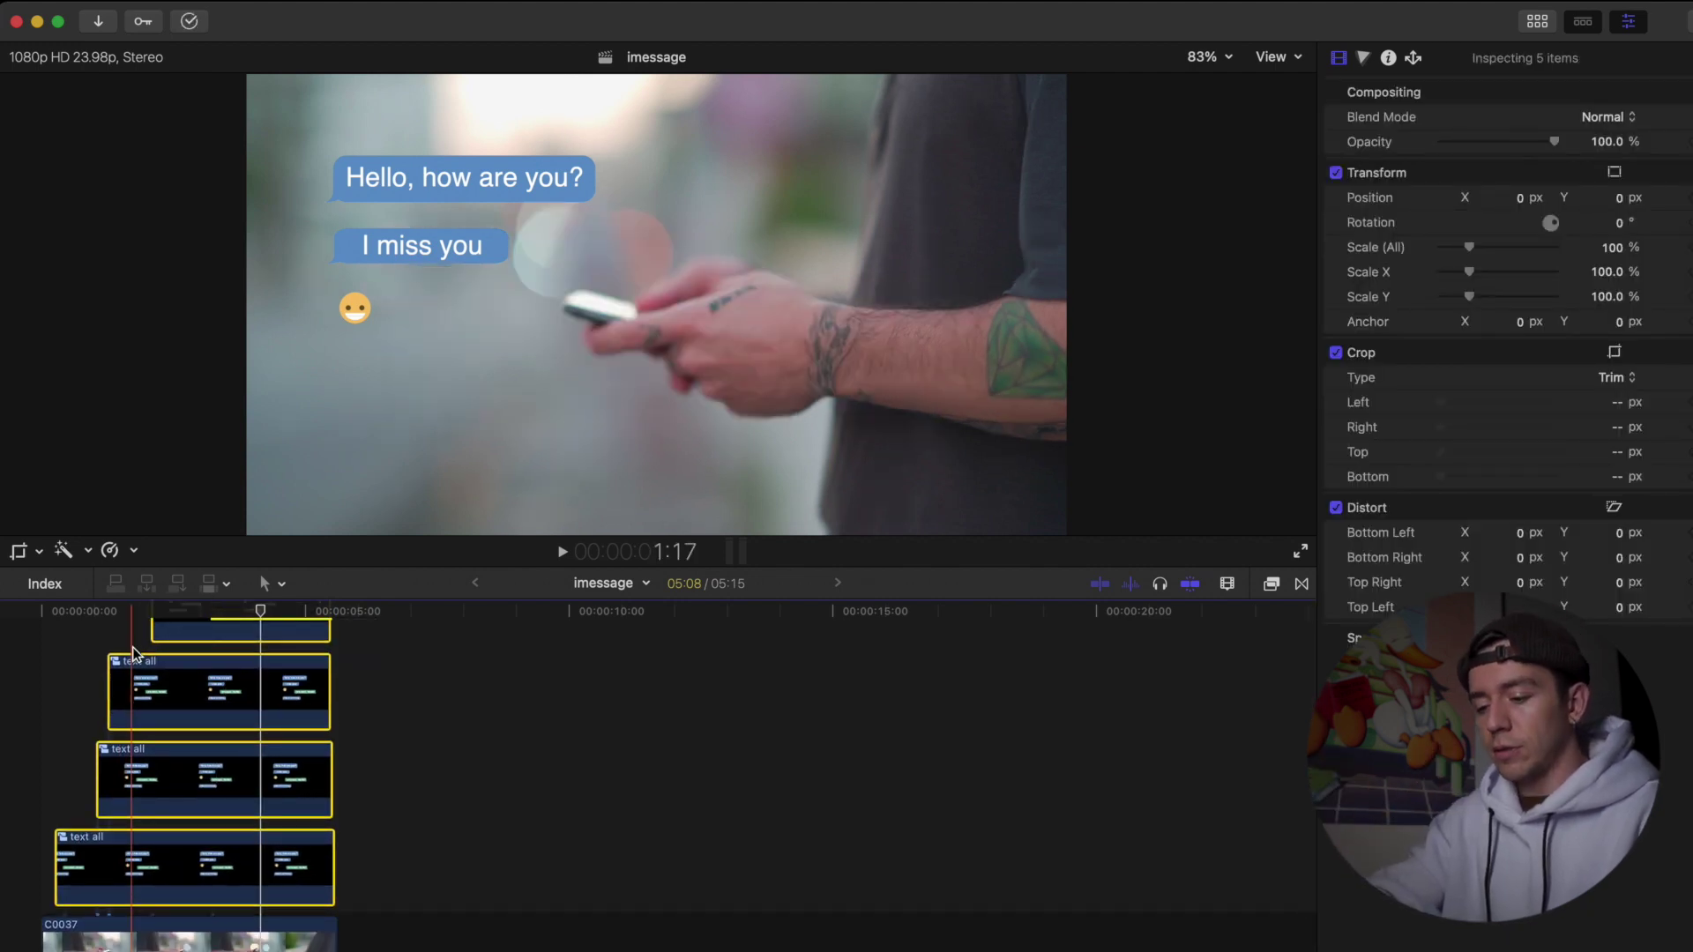
key(alt+g)
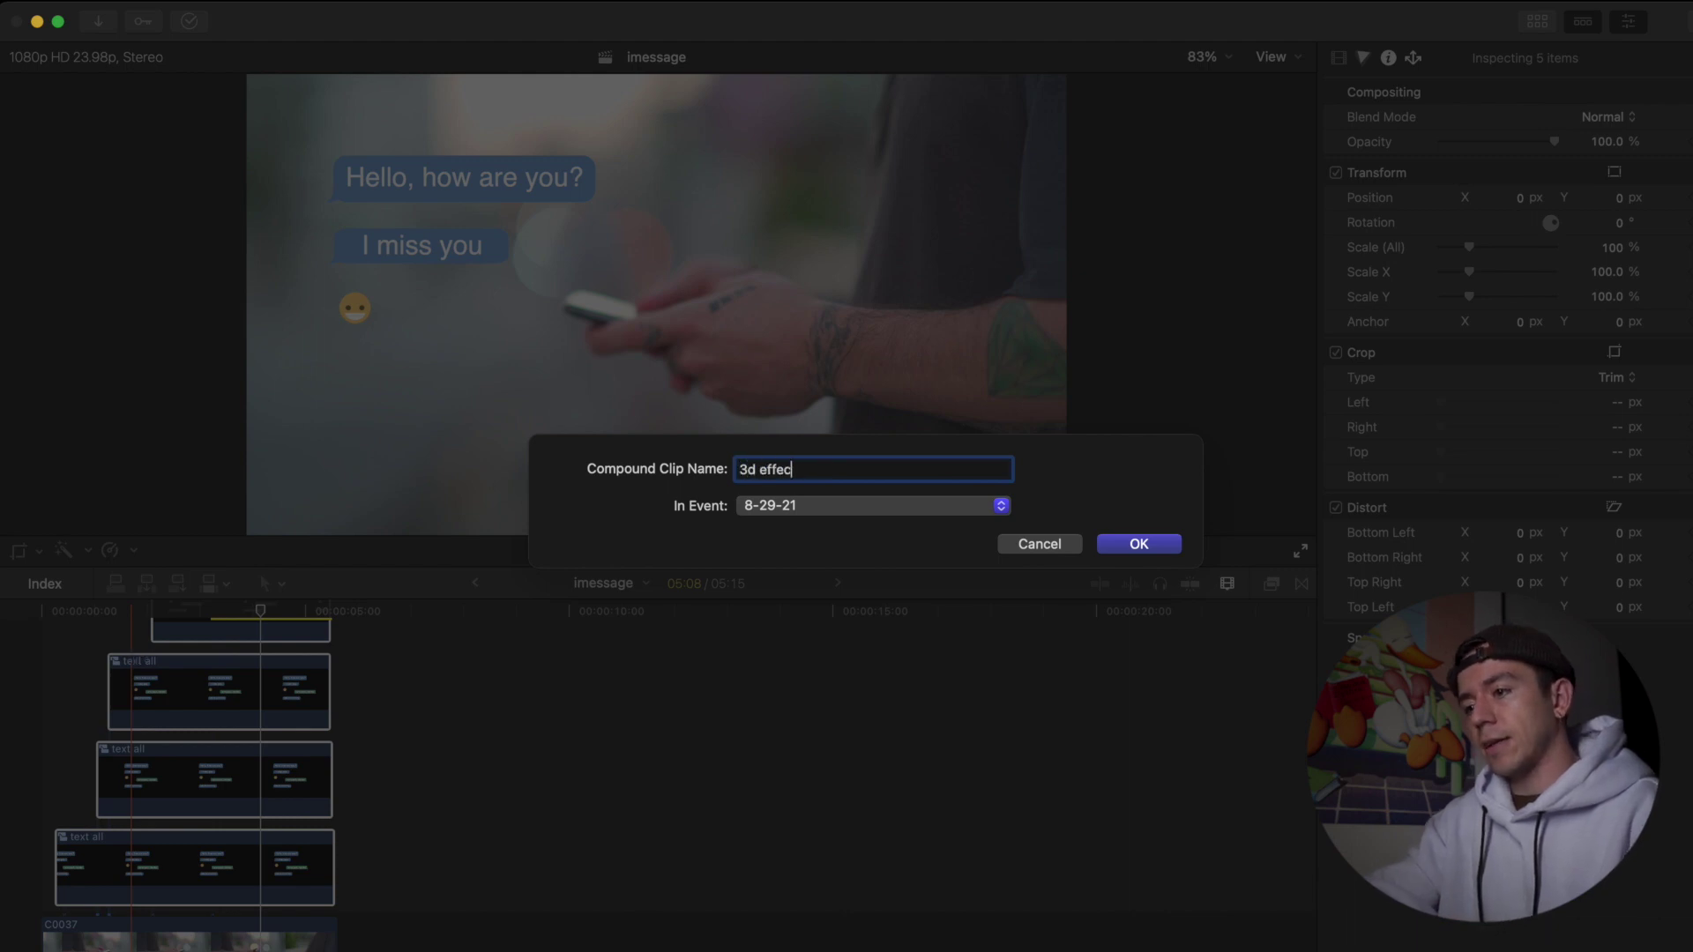
key(Return)
click(210, 853)
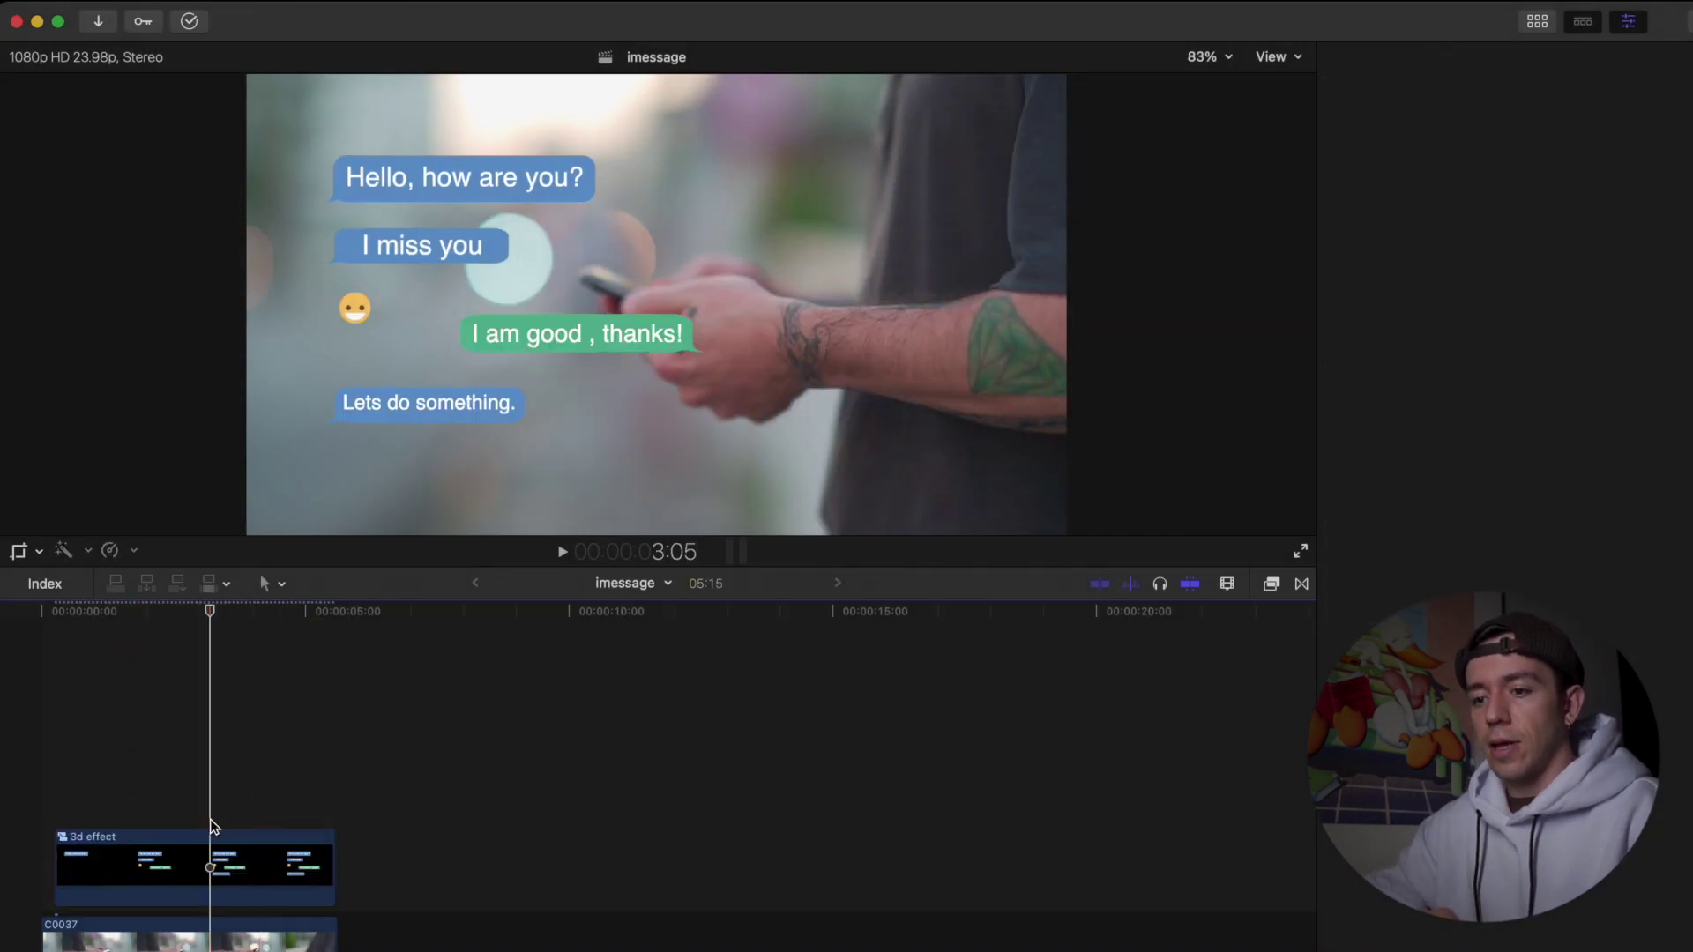
right_click(521, 299)
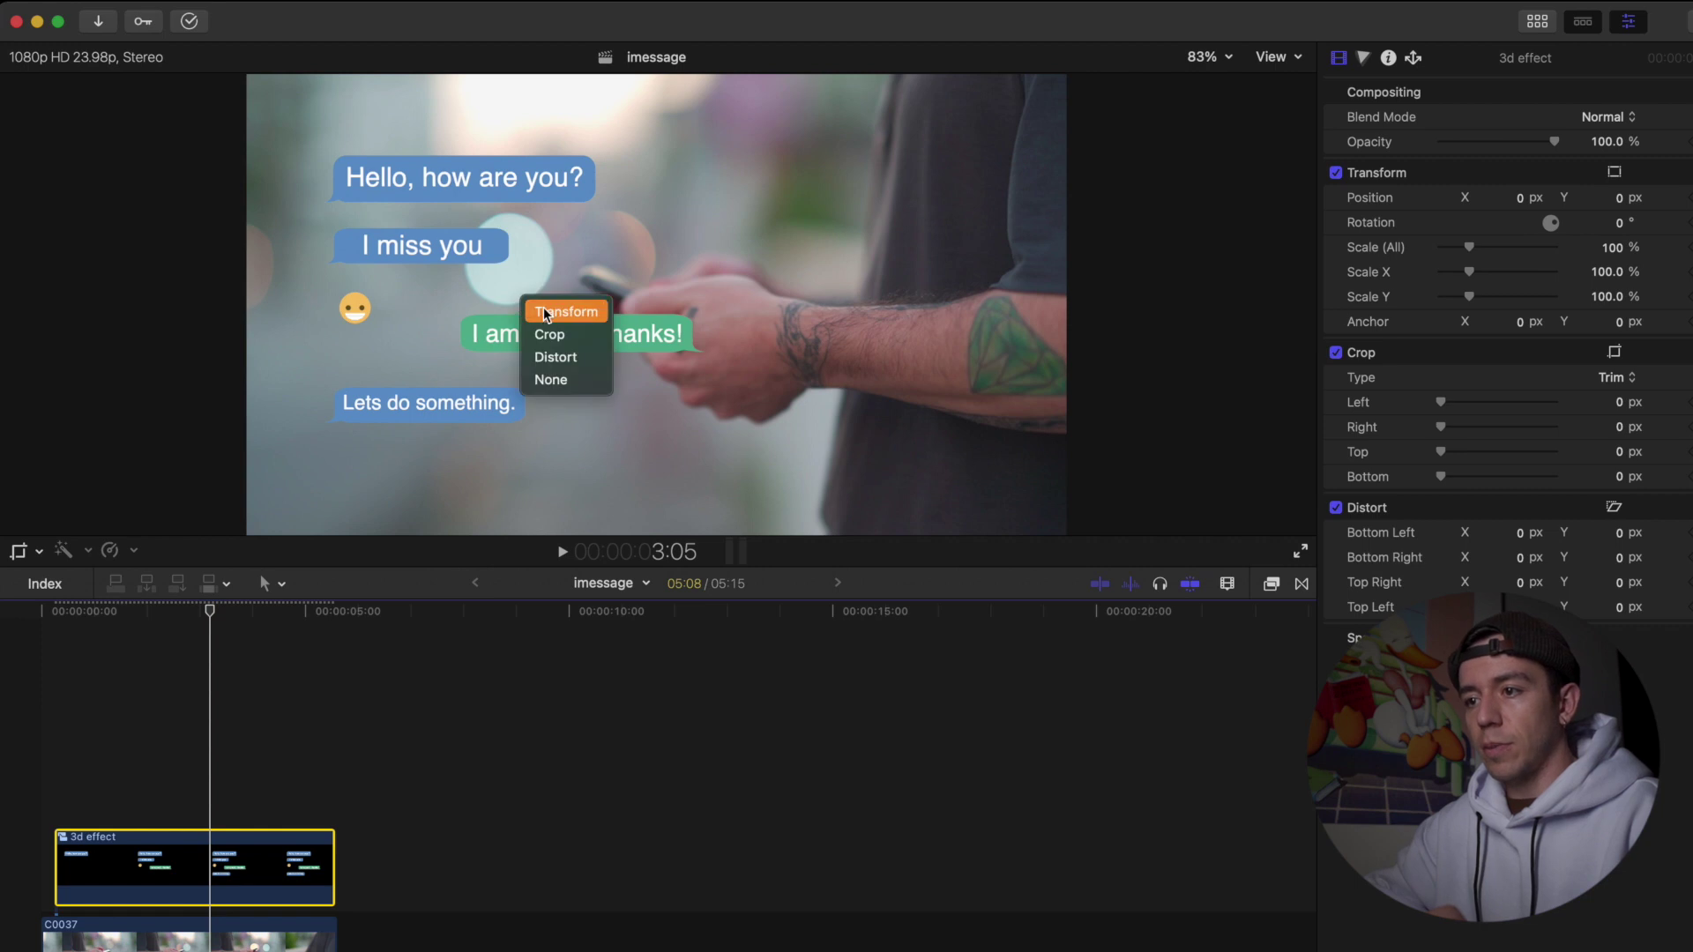
Distort the '3d effect' corners into an angled perspective and set opacity to 58.03%
click(557, 357)
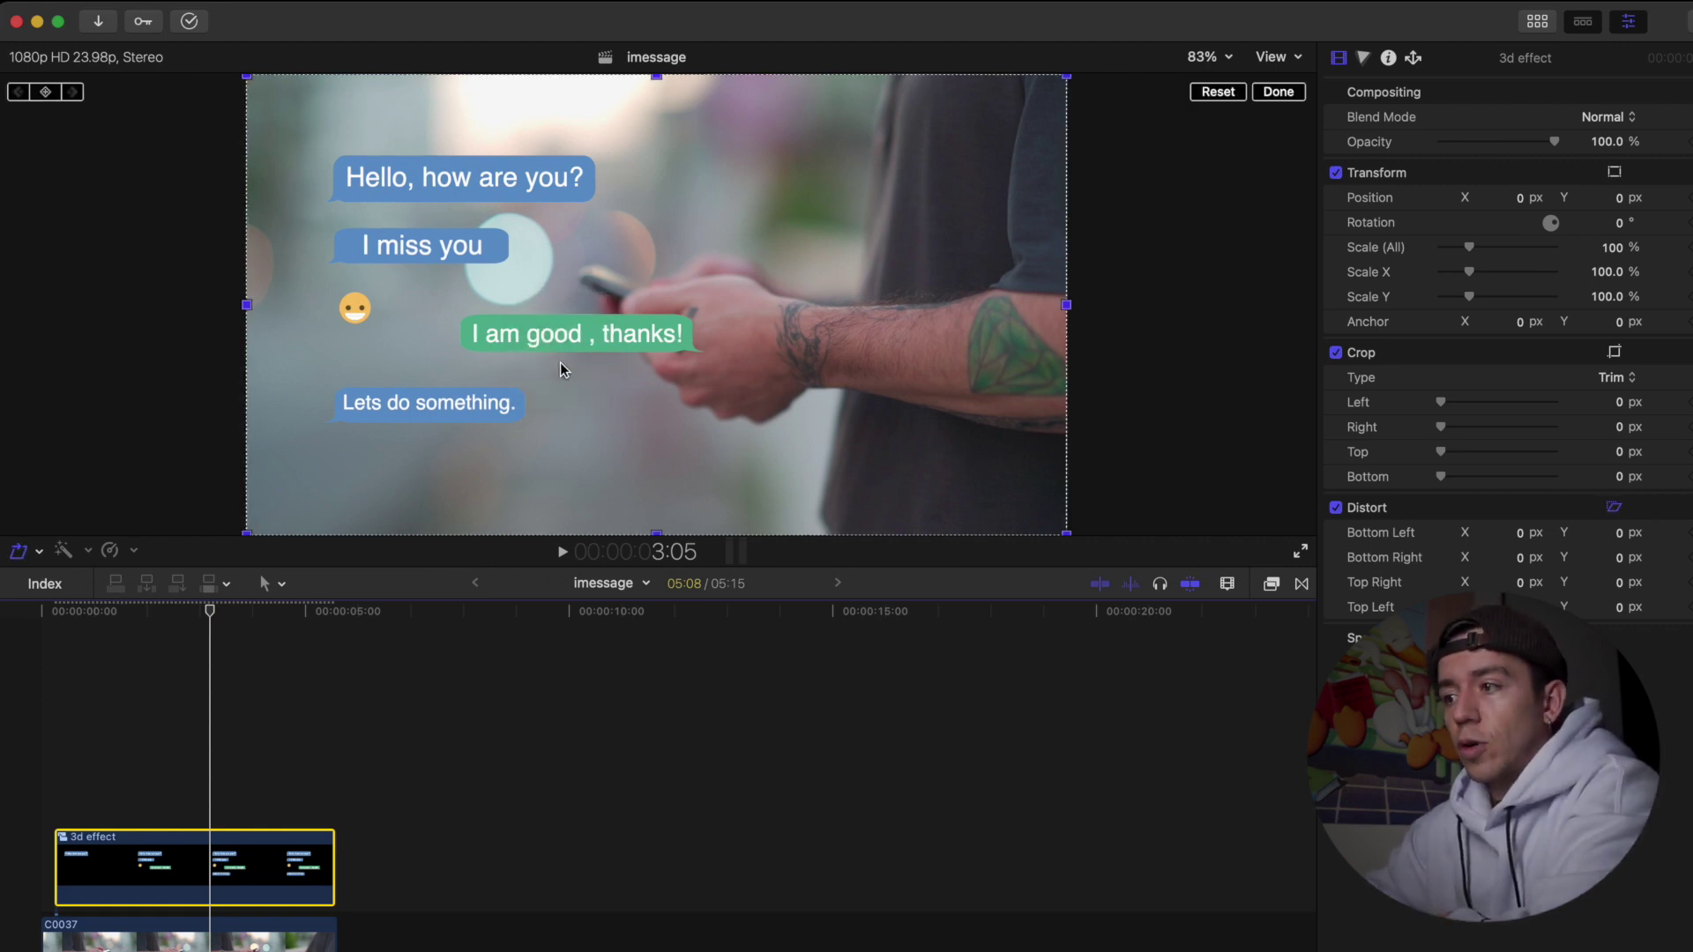
drag(1070, 81, 839, 104)
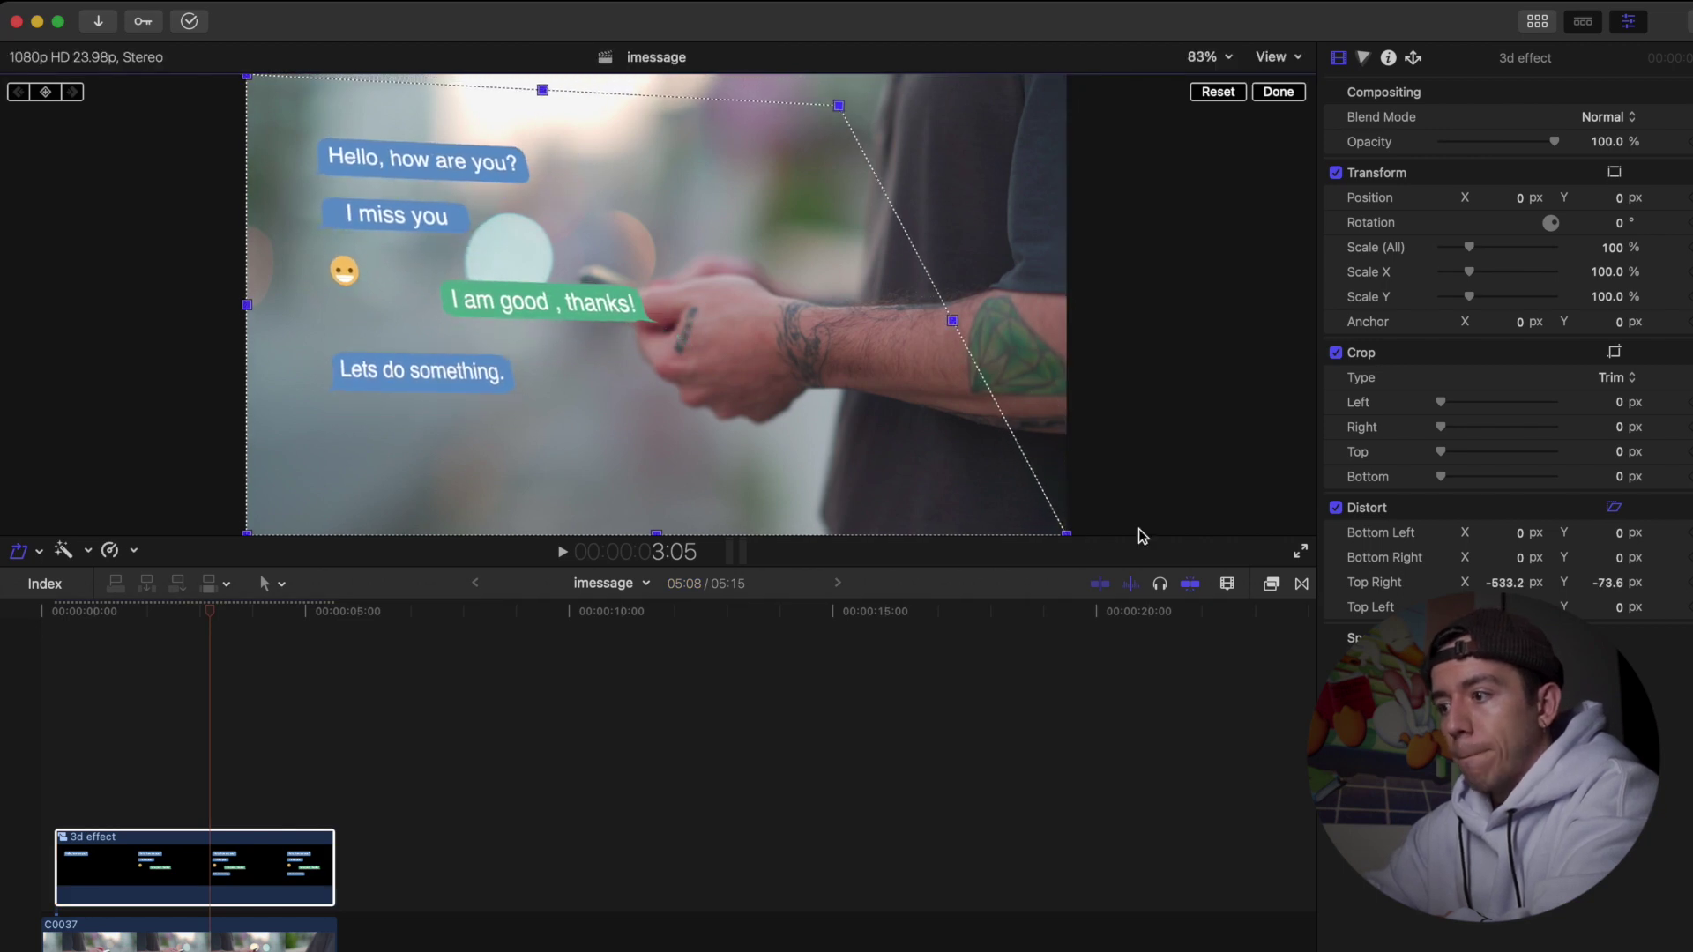
drag(1071, 534, 844, 467)
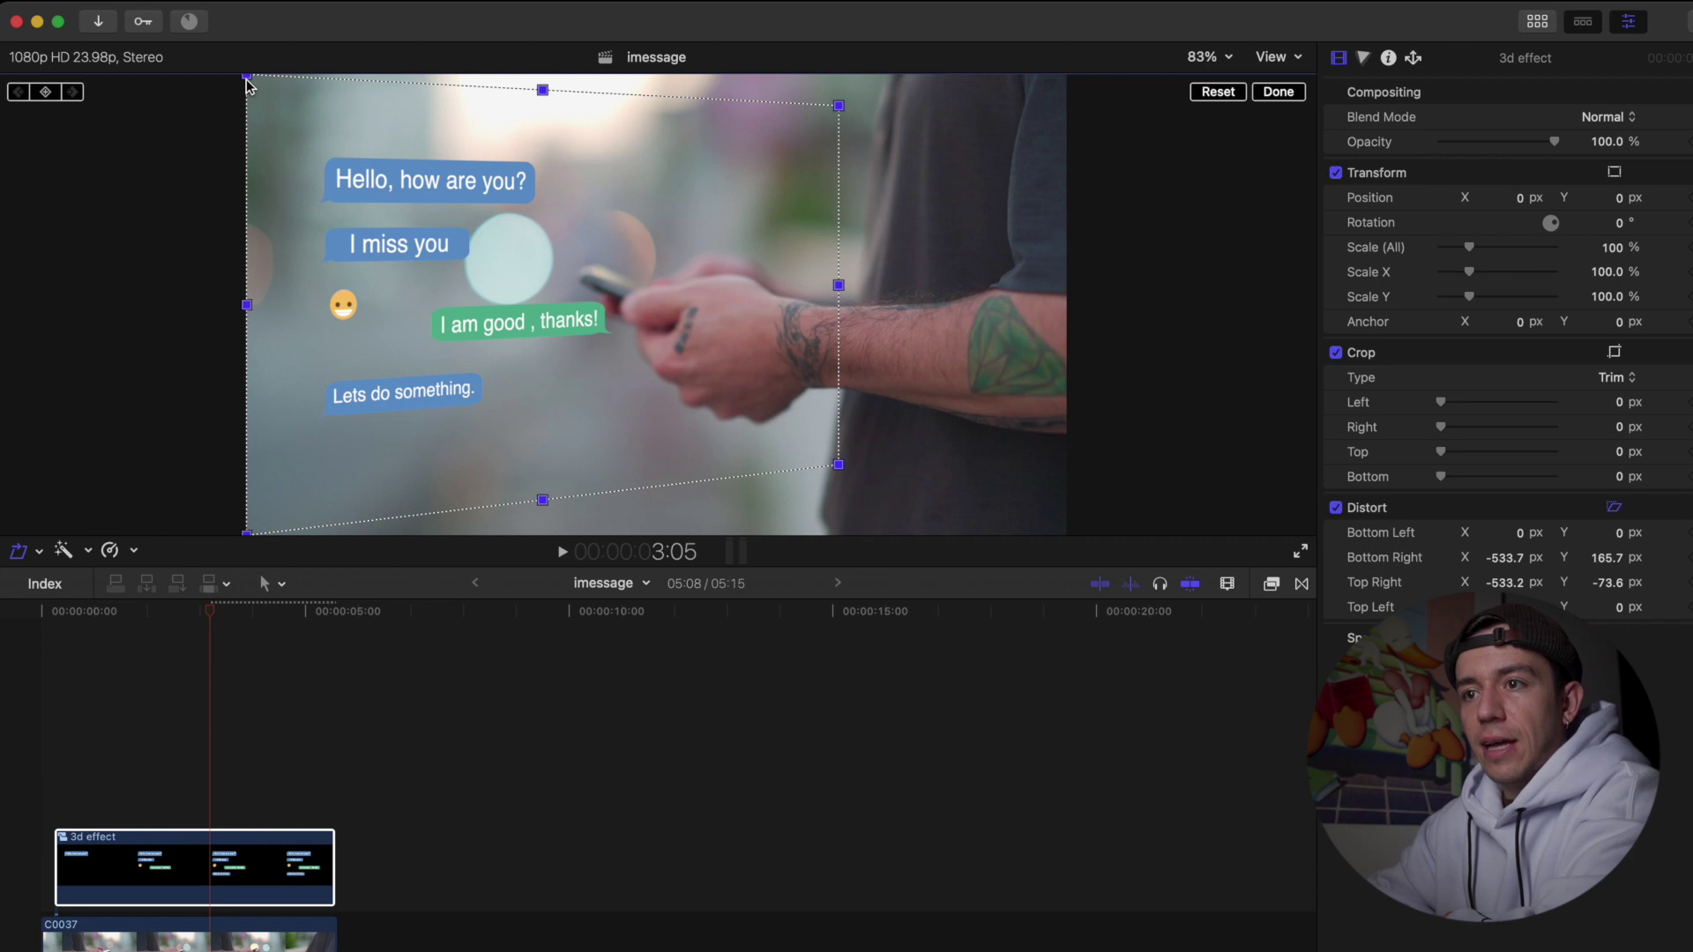
drag(248, 79, 208, 70)
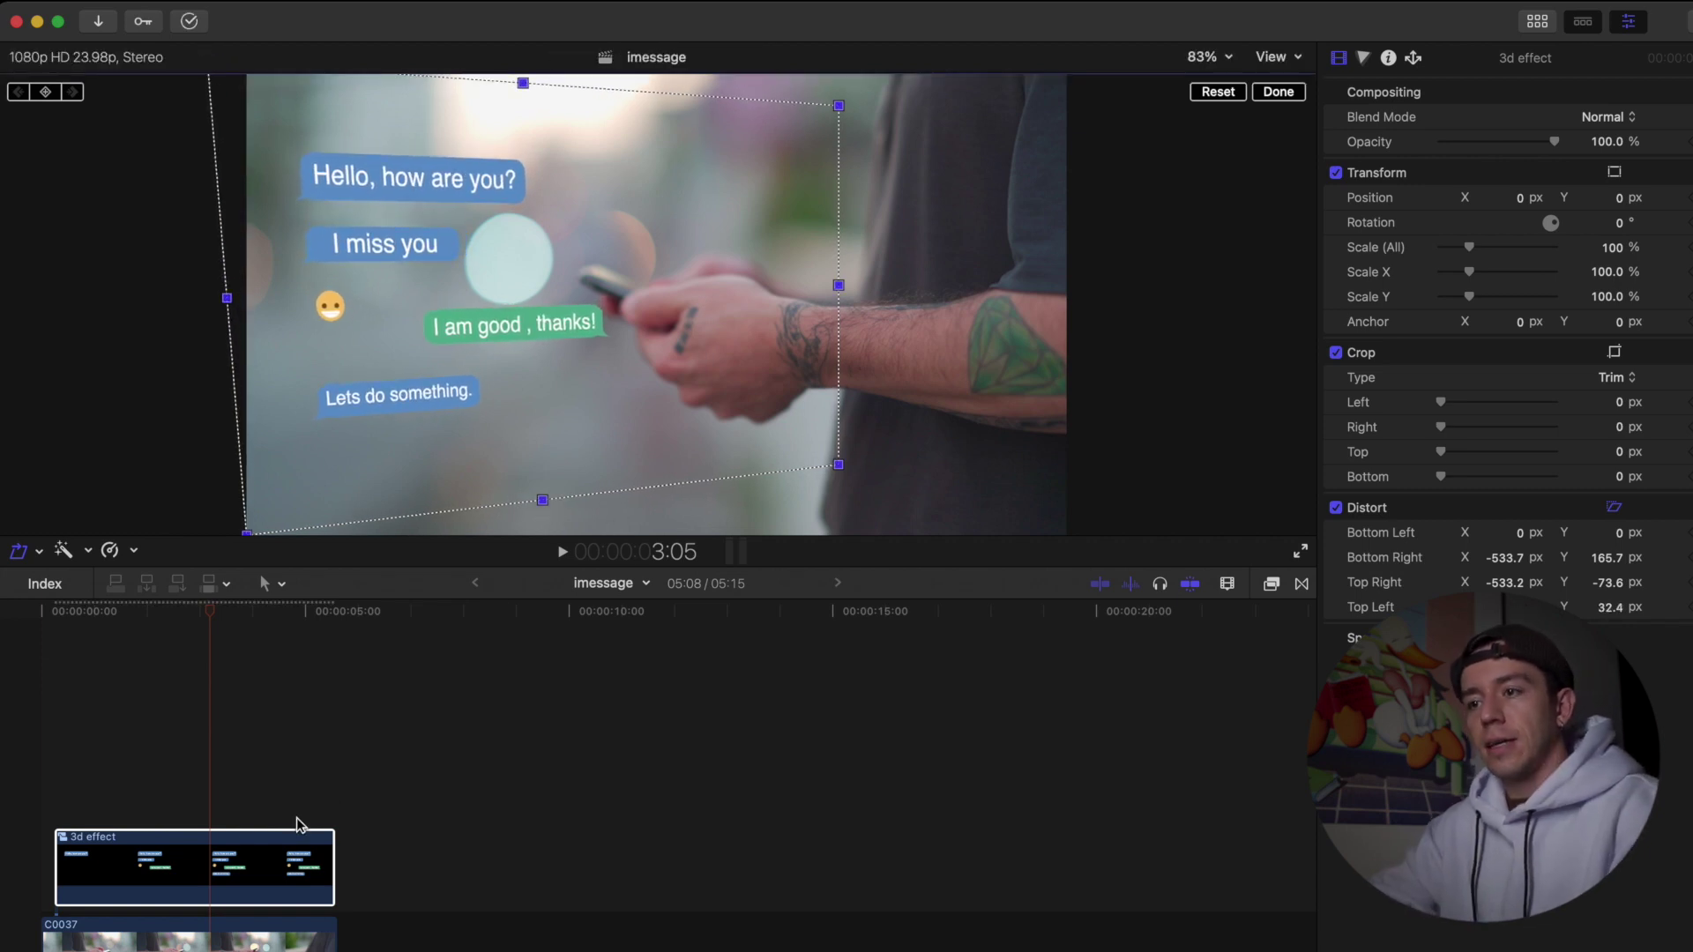
click(243, 844)
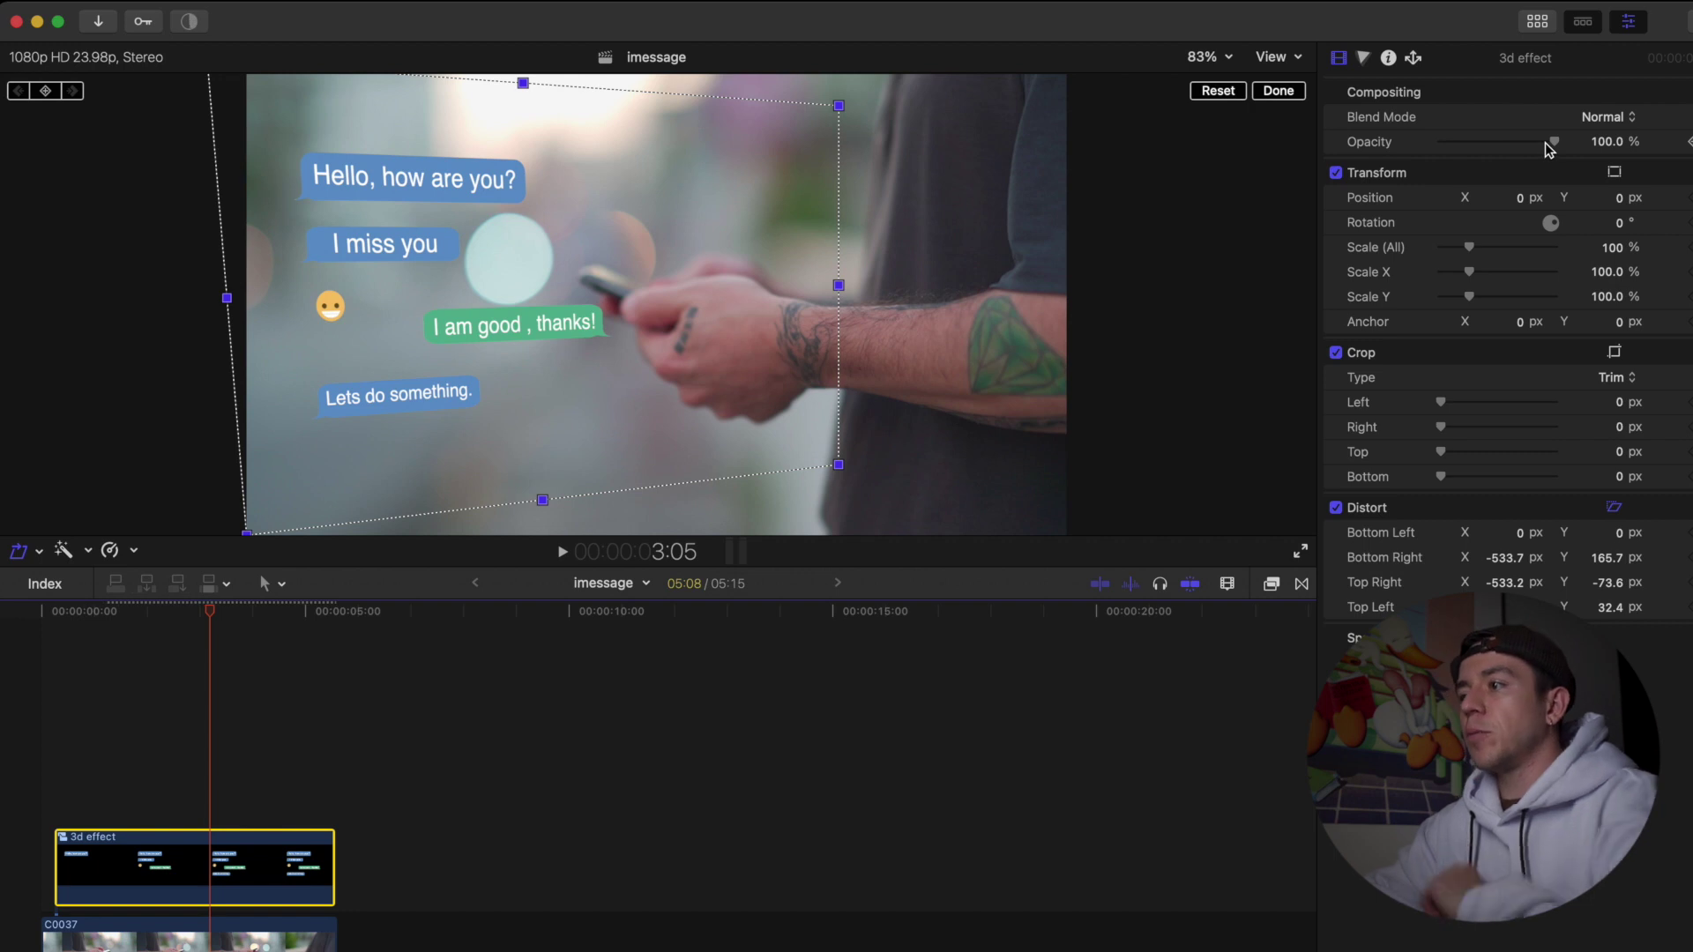
drag(1552, 143, 1516, 150)
Raise the '3d effect' clip's Global saturation and play the edit from the start
click(1363, 57)
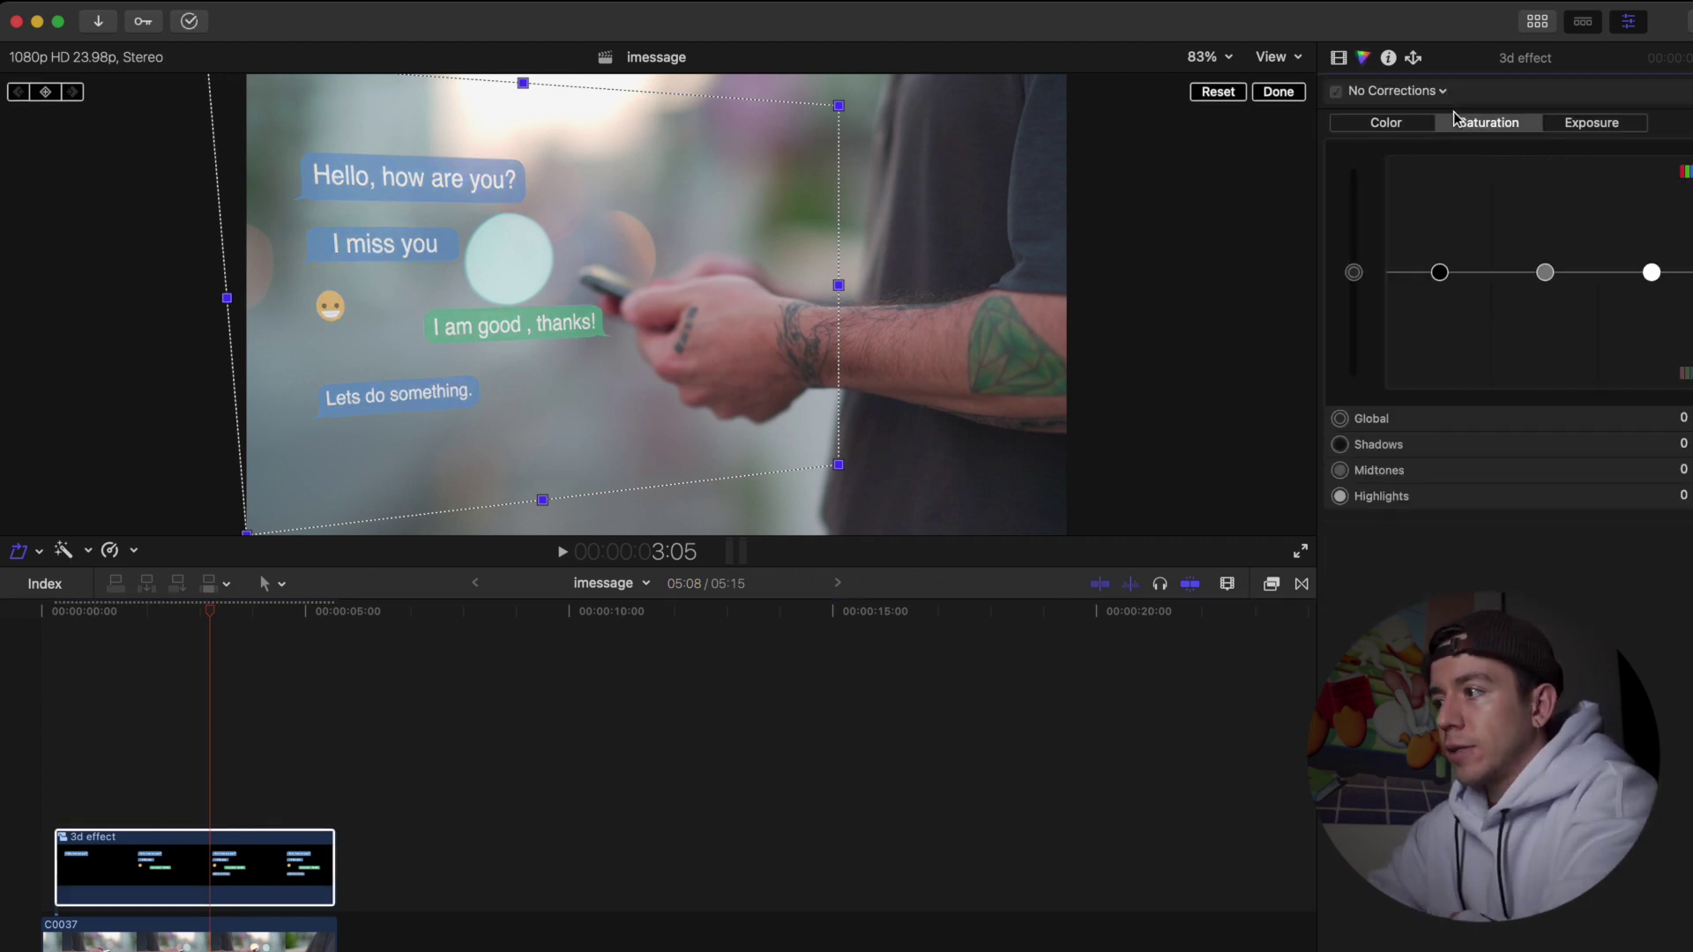
drag(1354, 272, 1346, 138)
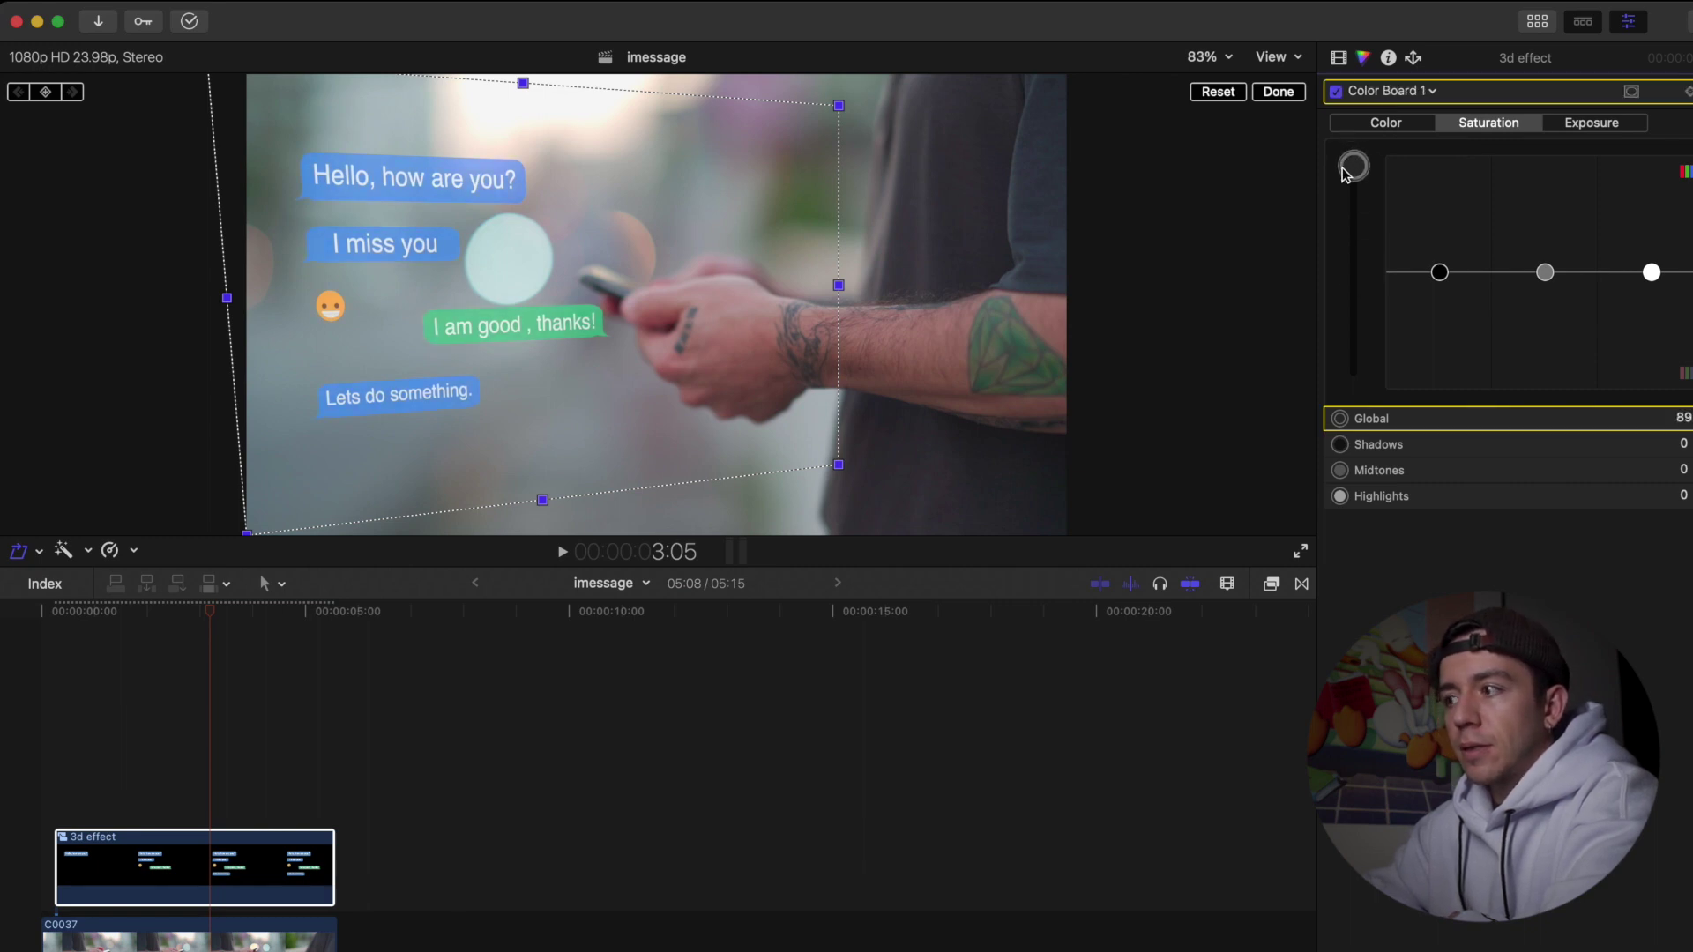
click(32, 736)
key(Home)
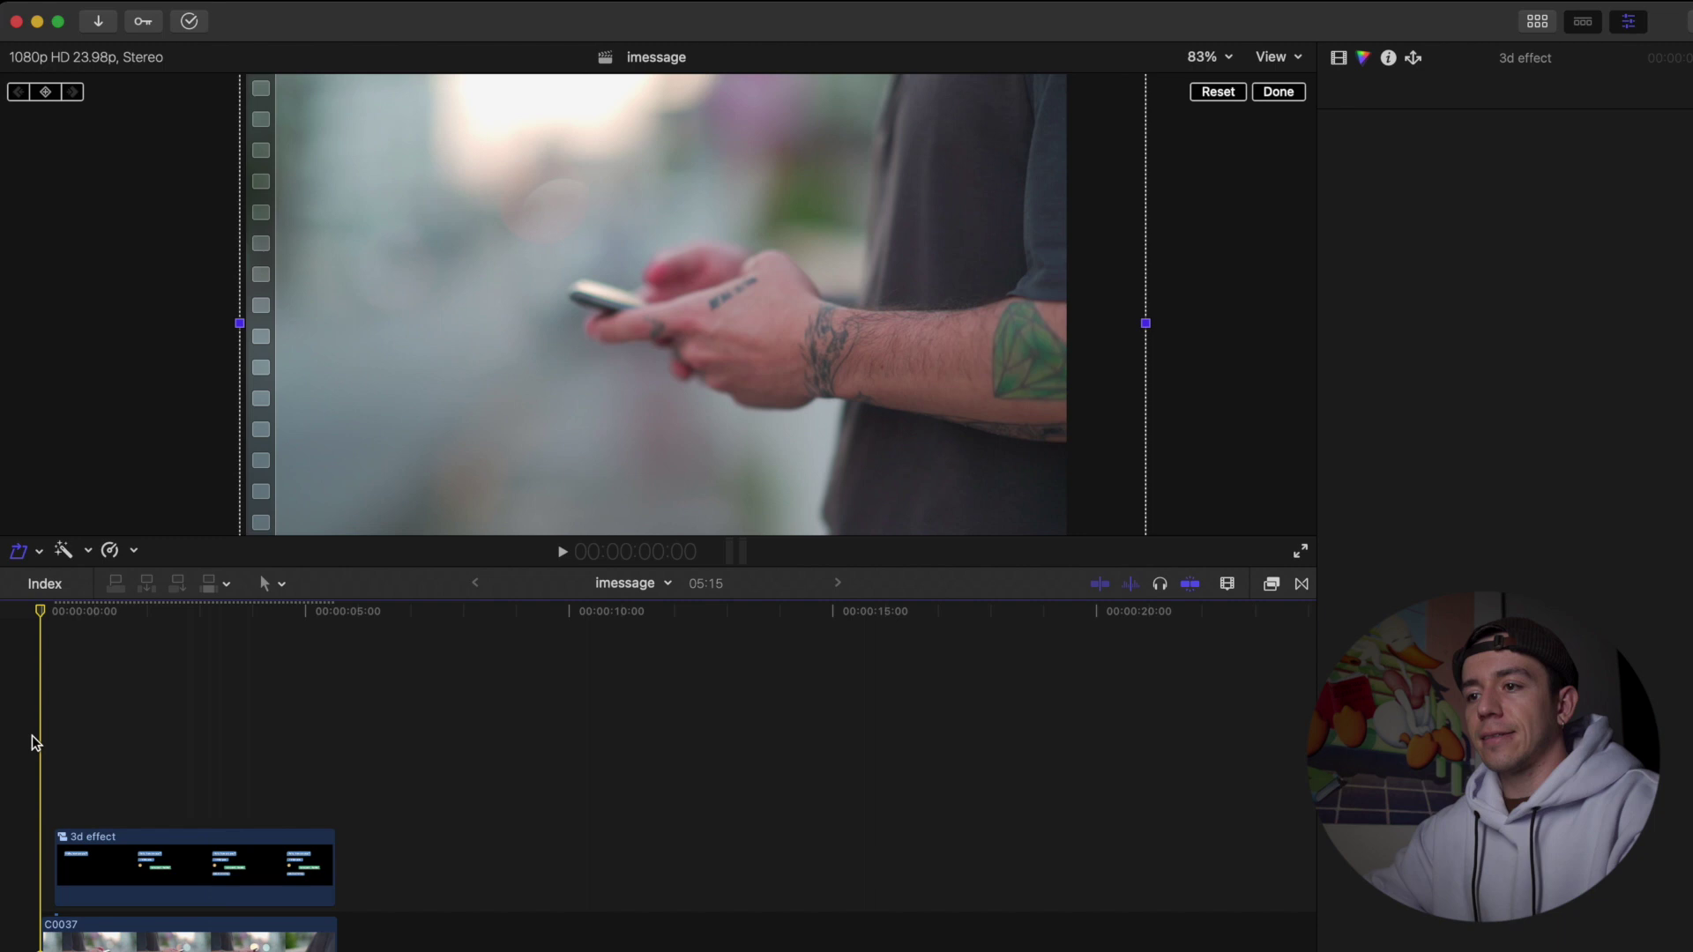
key(space)
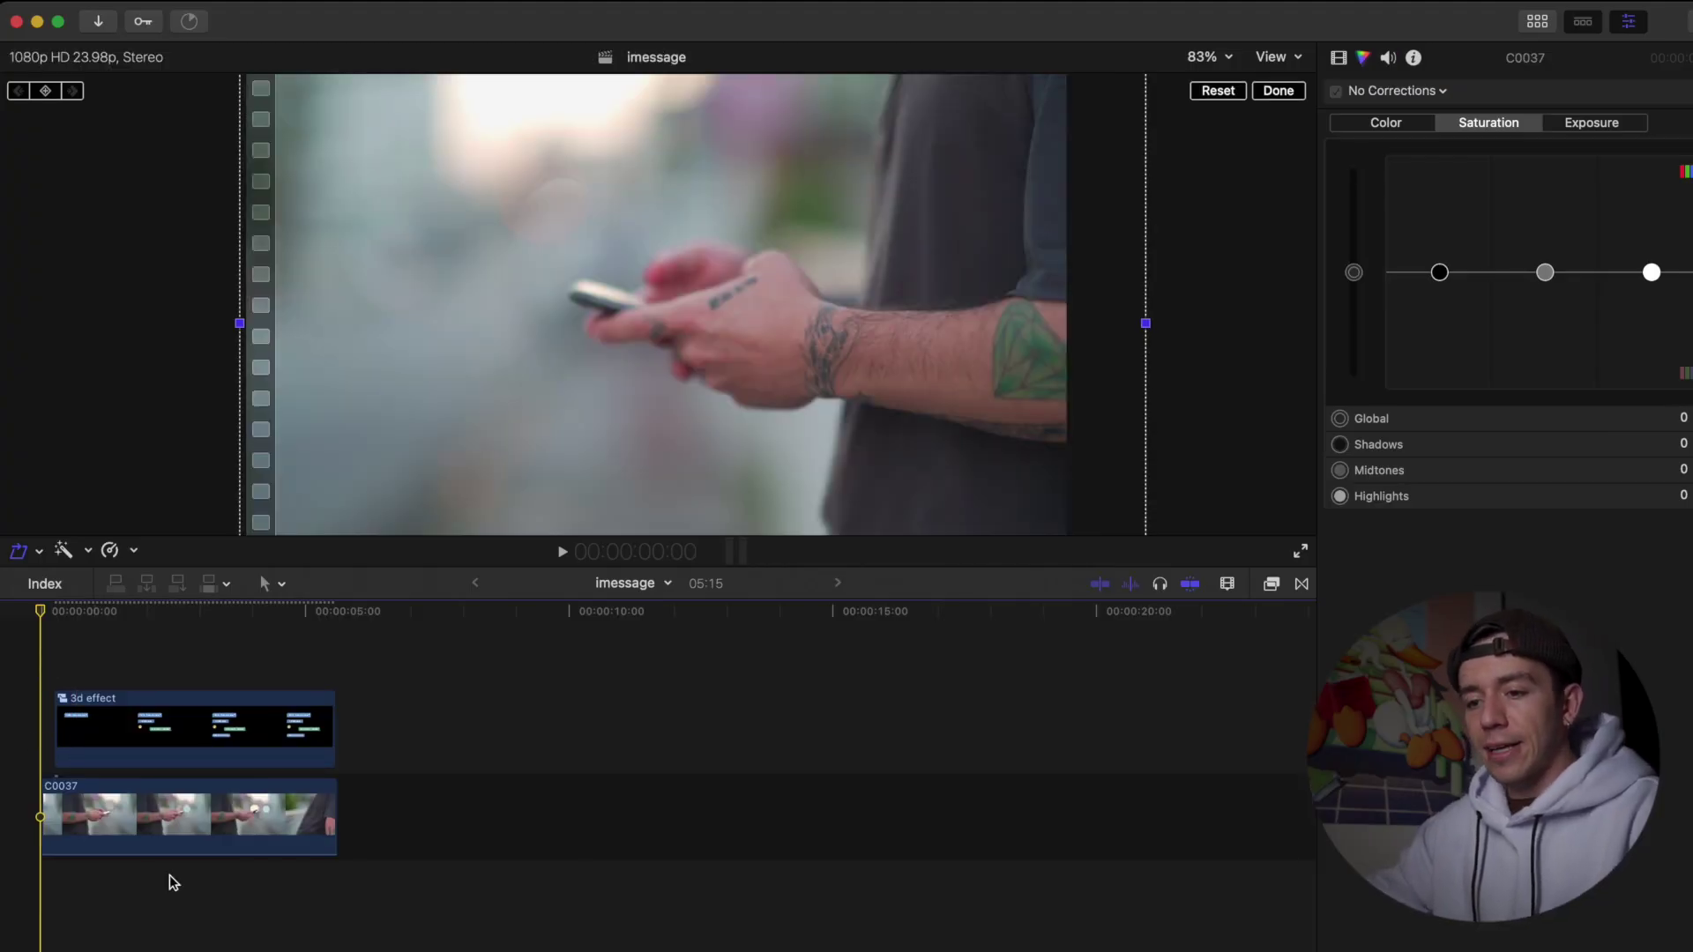
Drag the C0037 footage's volume line up from silent
click(172, 848)
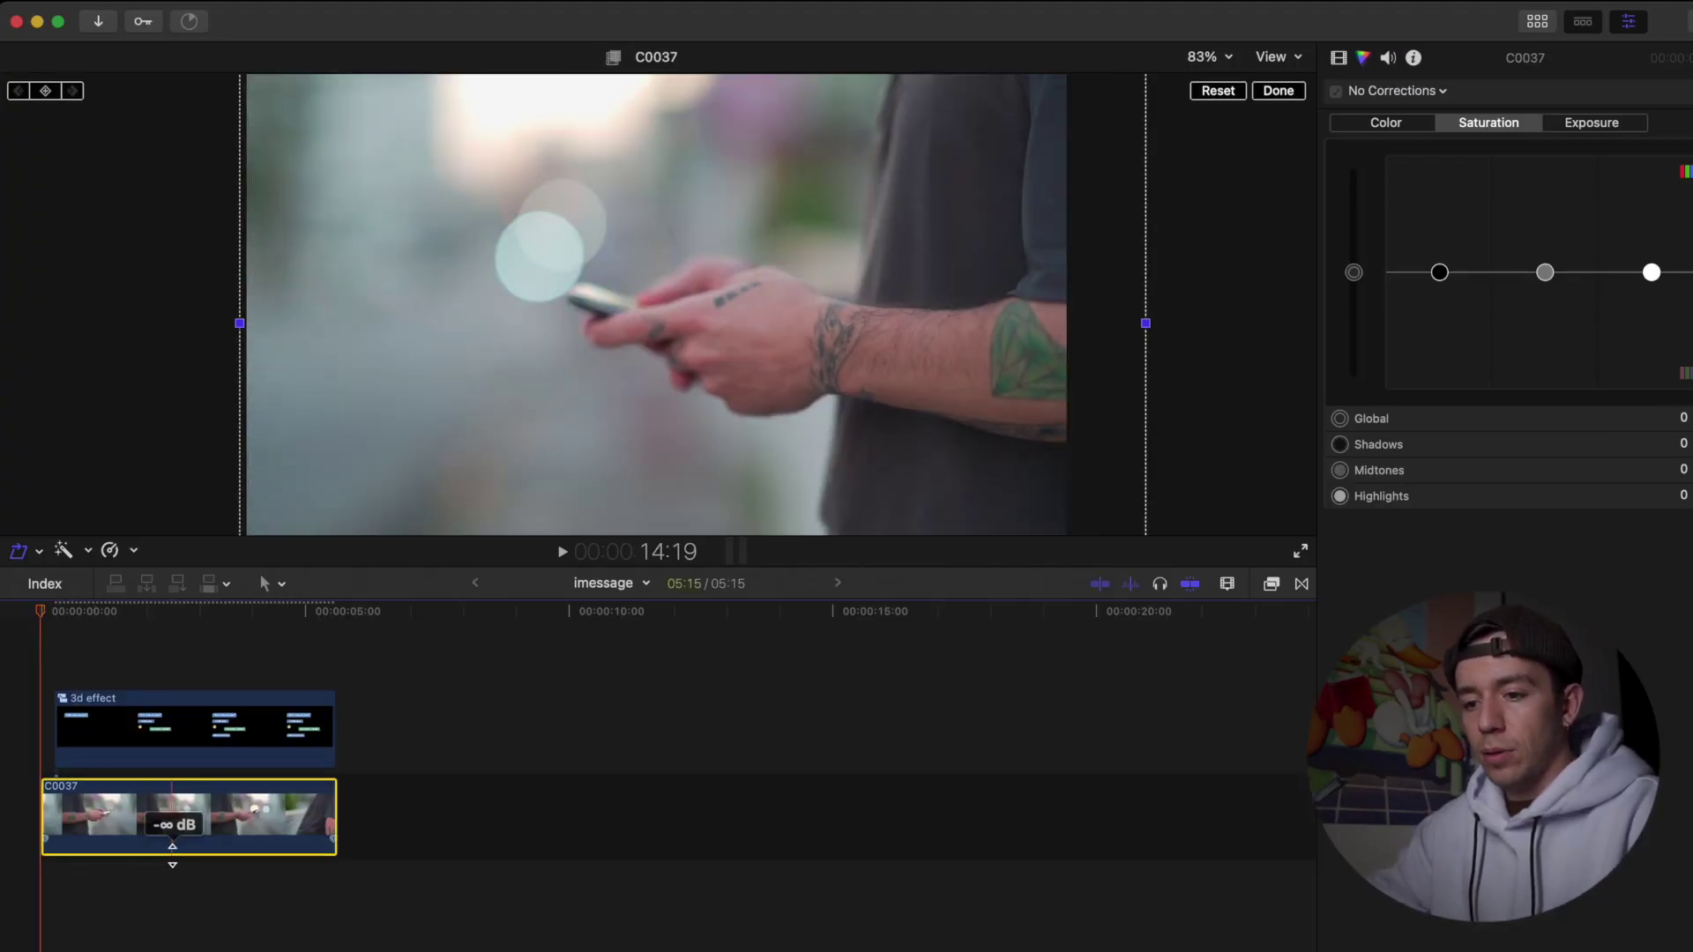
drag(172, 849, 173, 841)
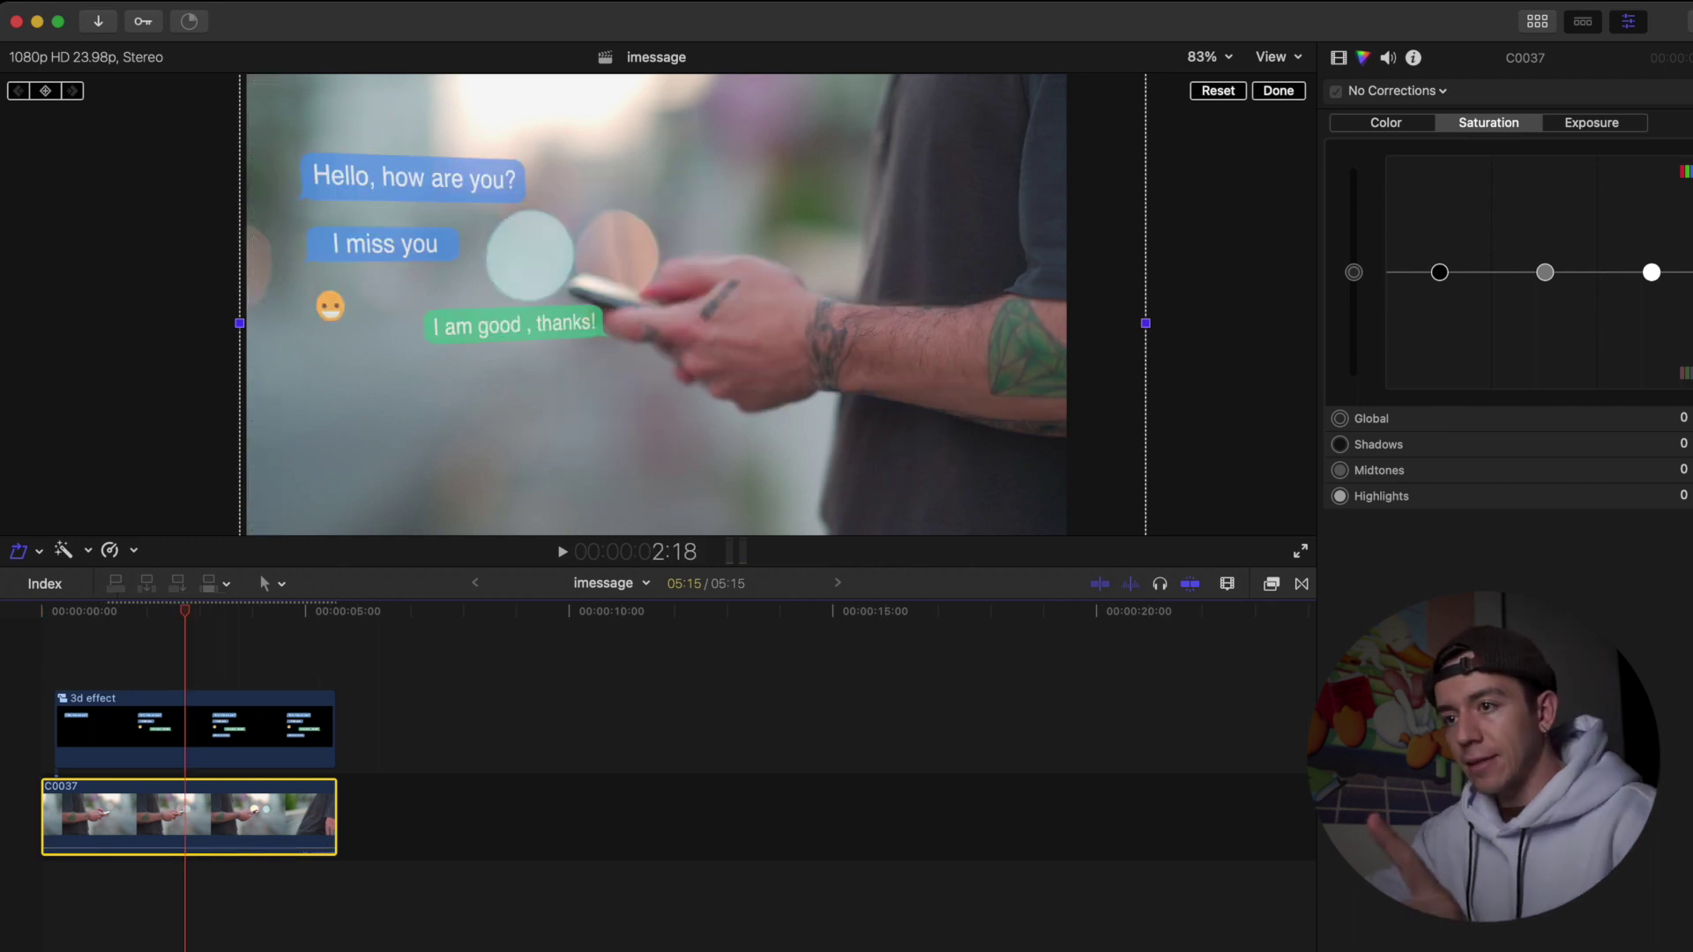
click(1534, 23)
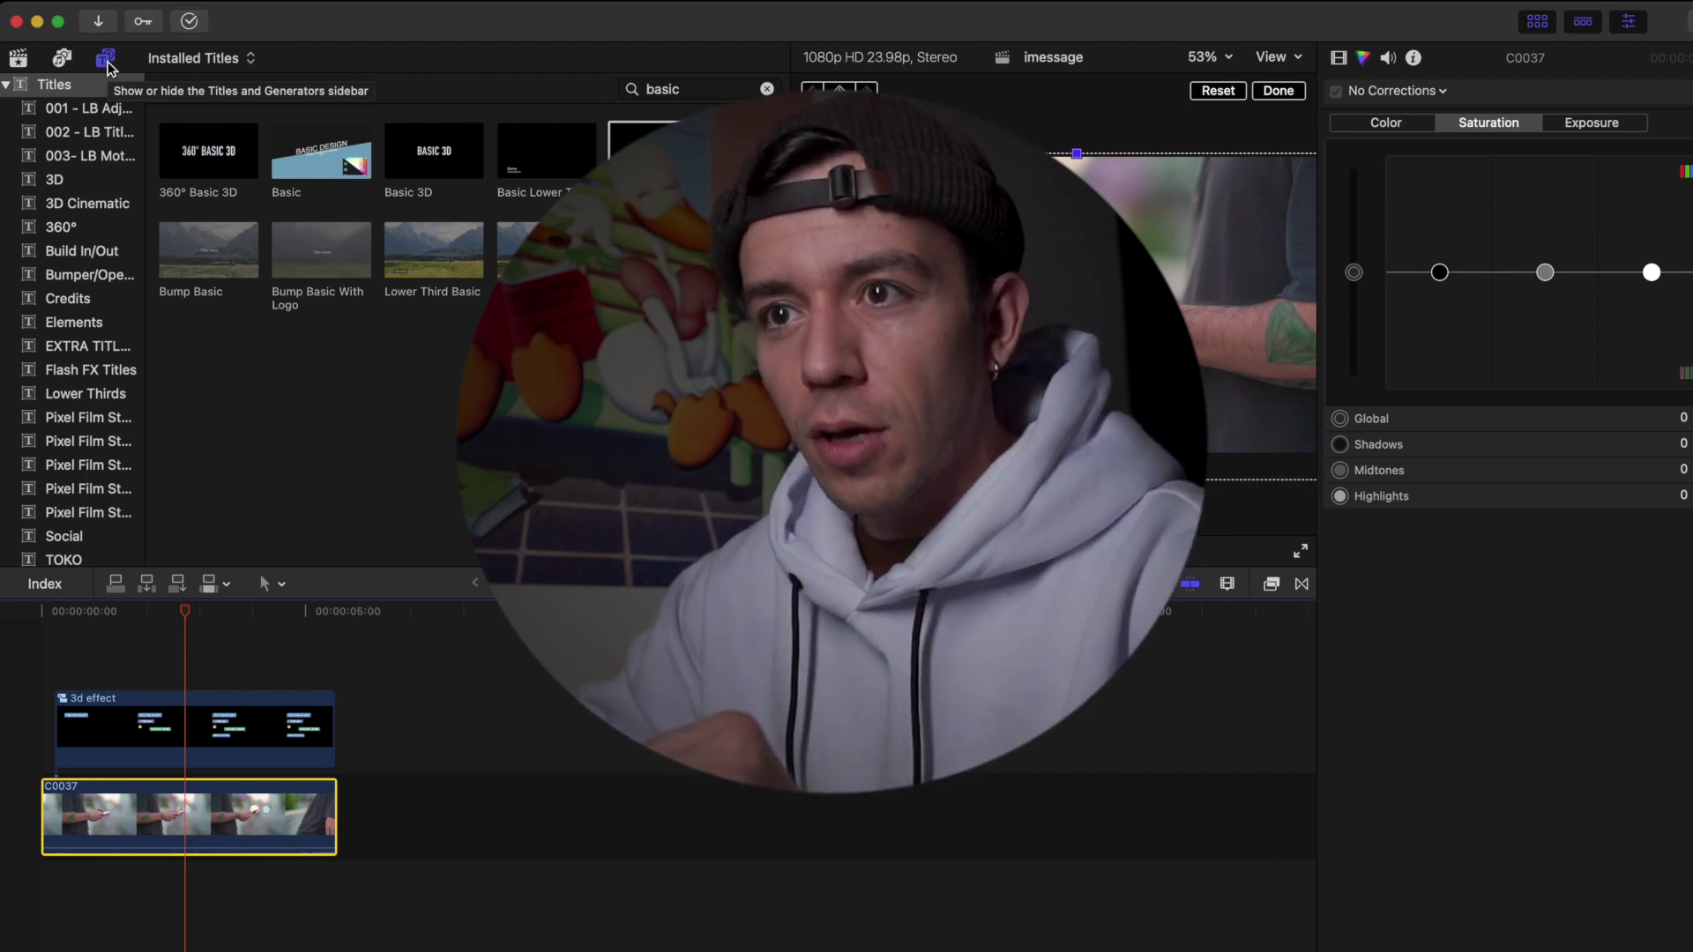
Find the IPHONE LOCK SOUND EFFECT in the #LB folder of the Sound Effects library
click(64, 59)
click(63, 156)
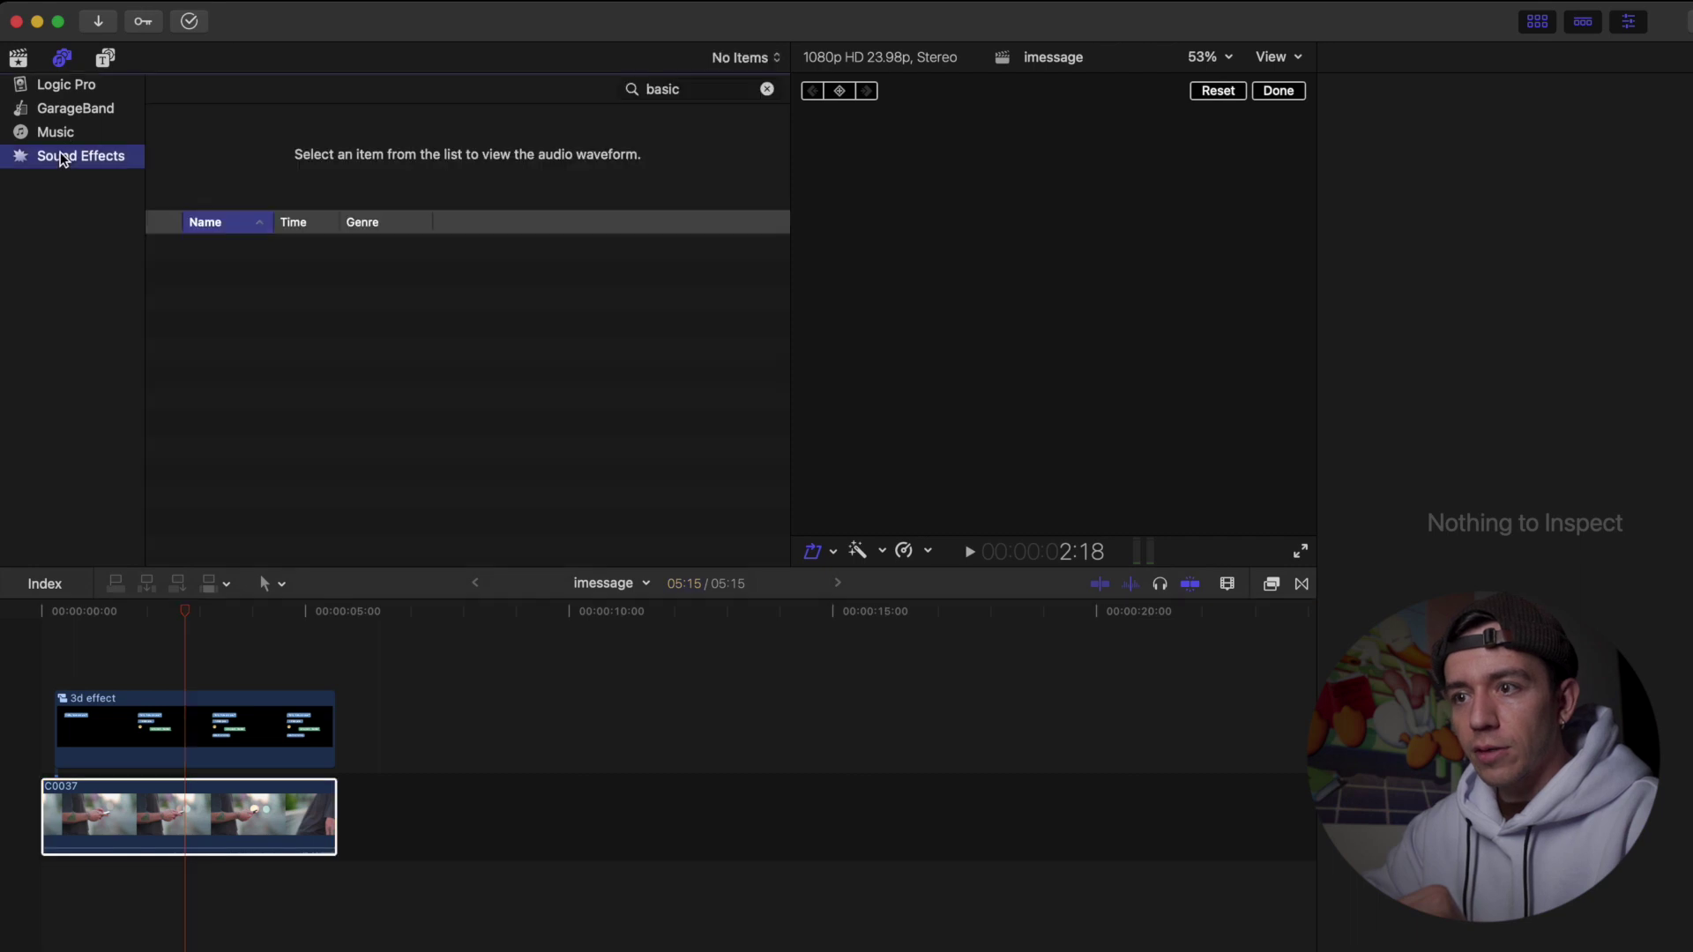
click(767, 90)
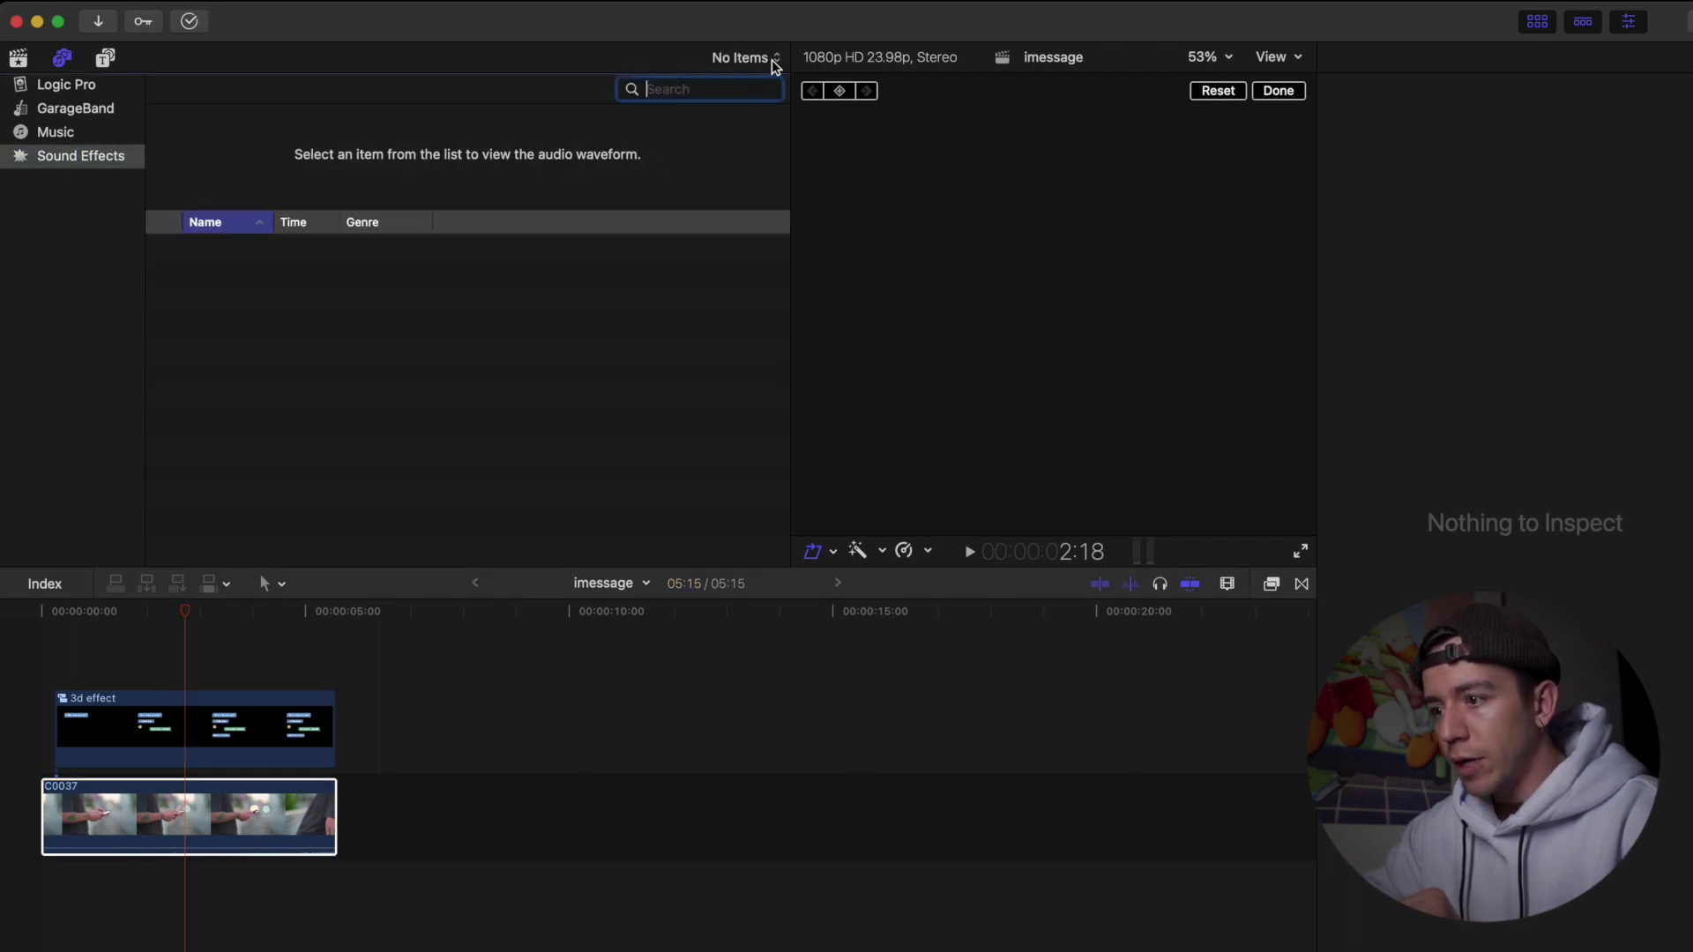
click(772, 58)
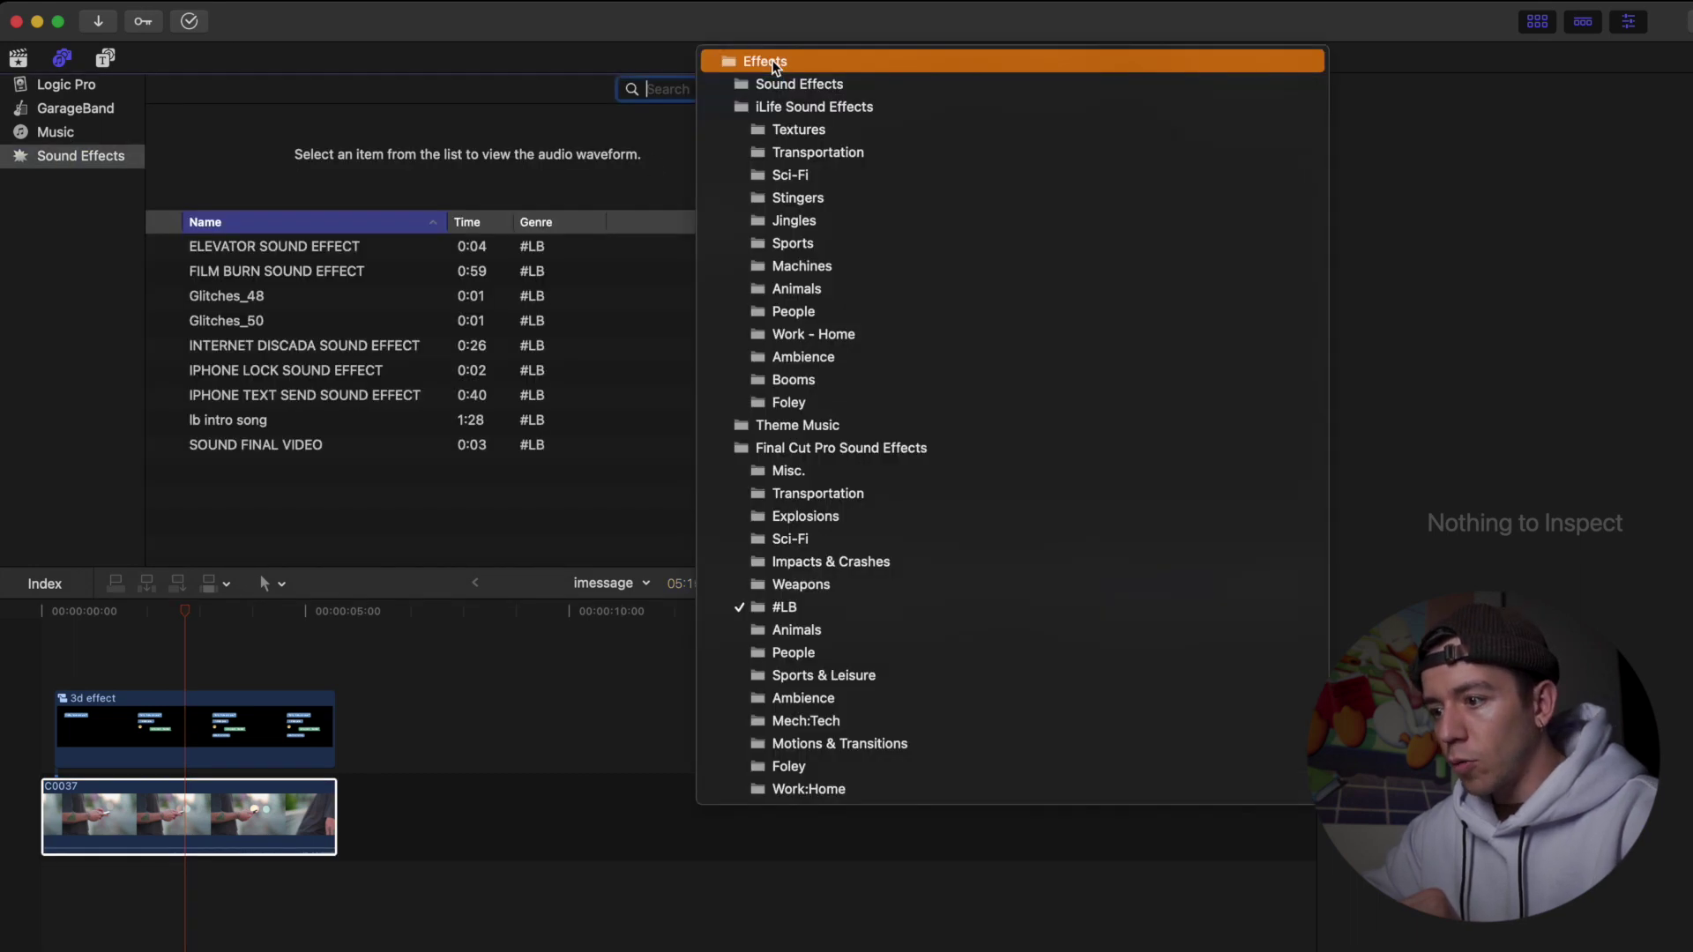
click(791, 607)
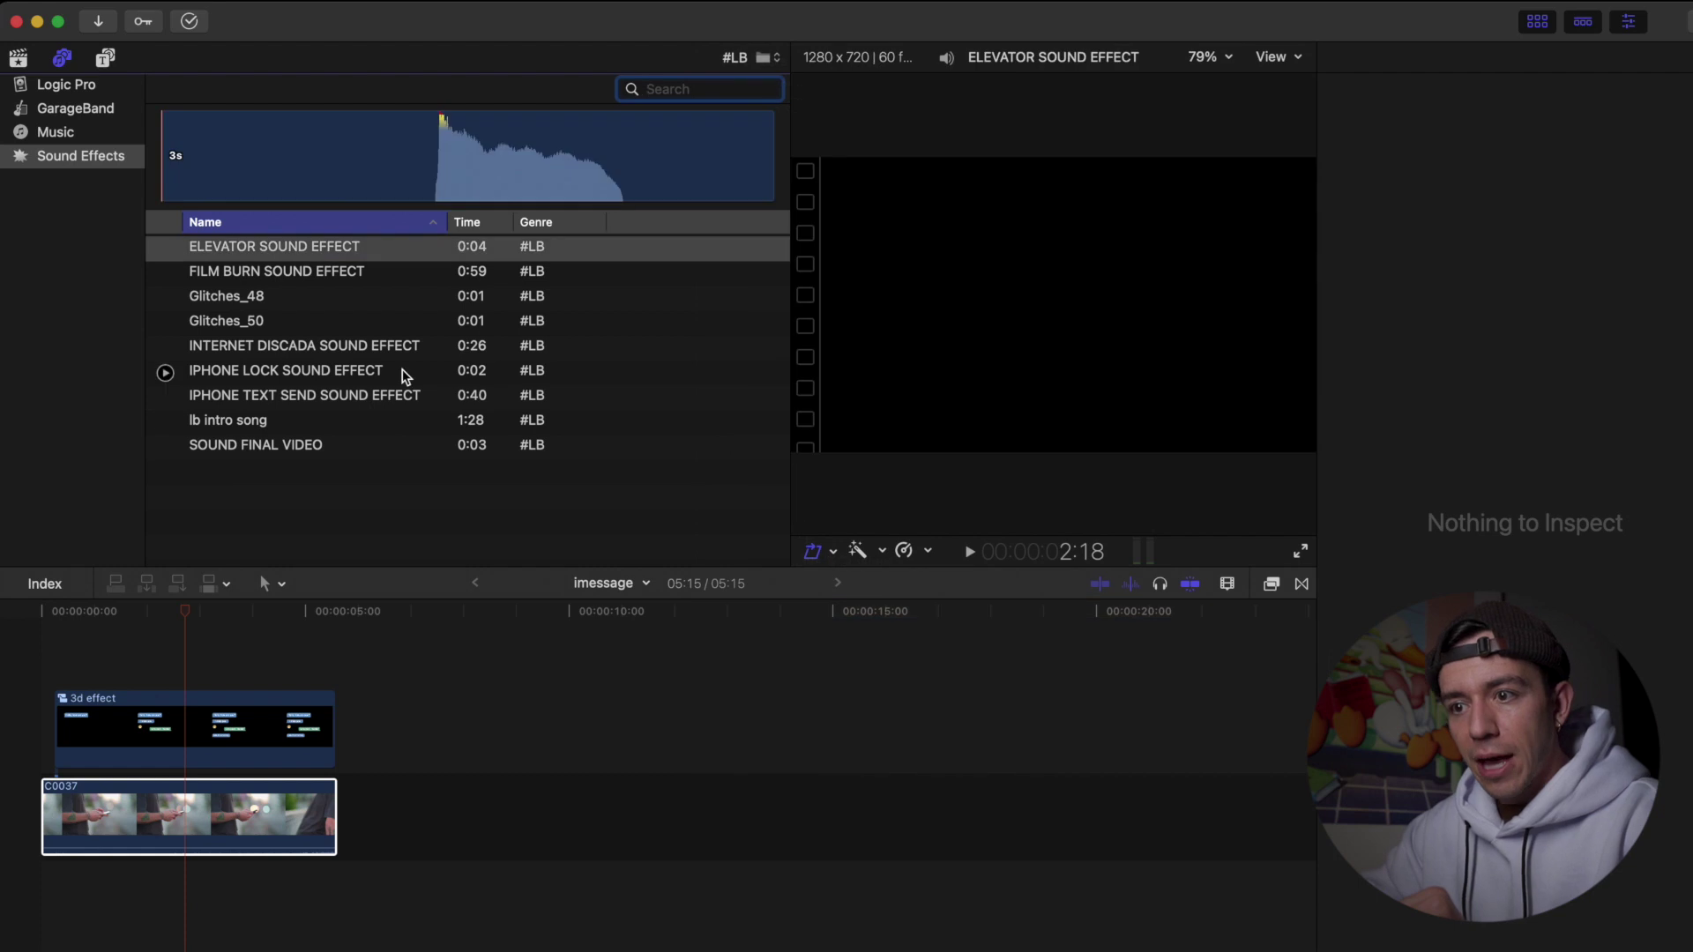
click(245, 374)
Mark a short in/out slice of the lock sound and connect it under the footage at the last bubble
click(442, 165)
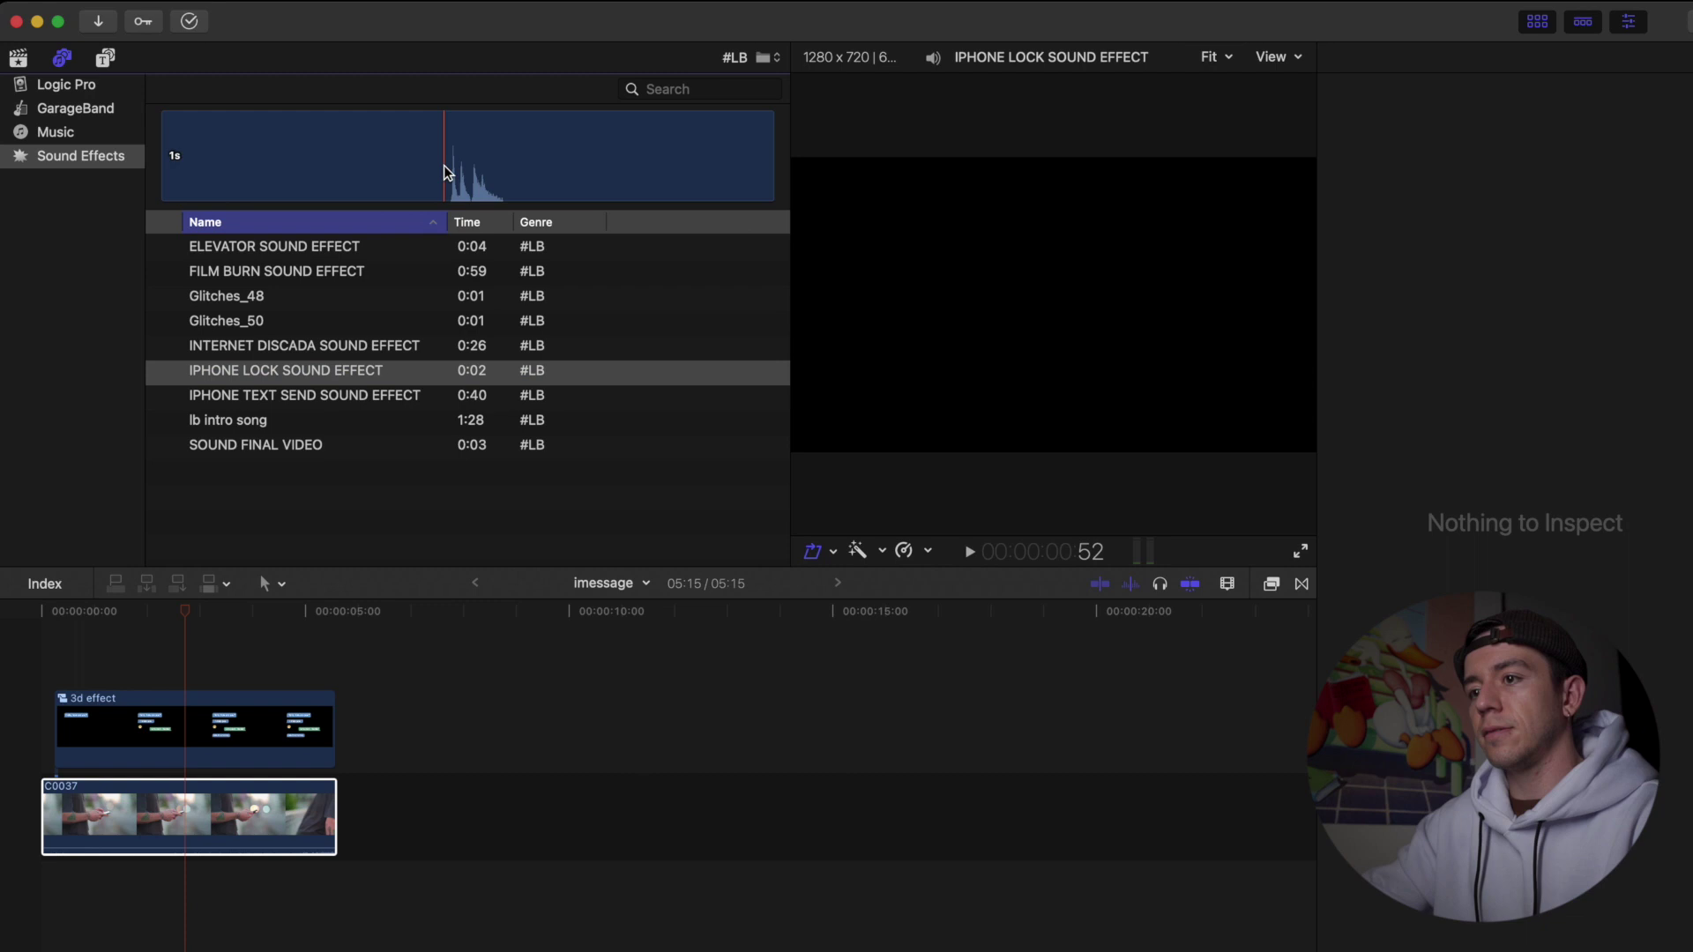
key(i)
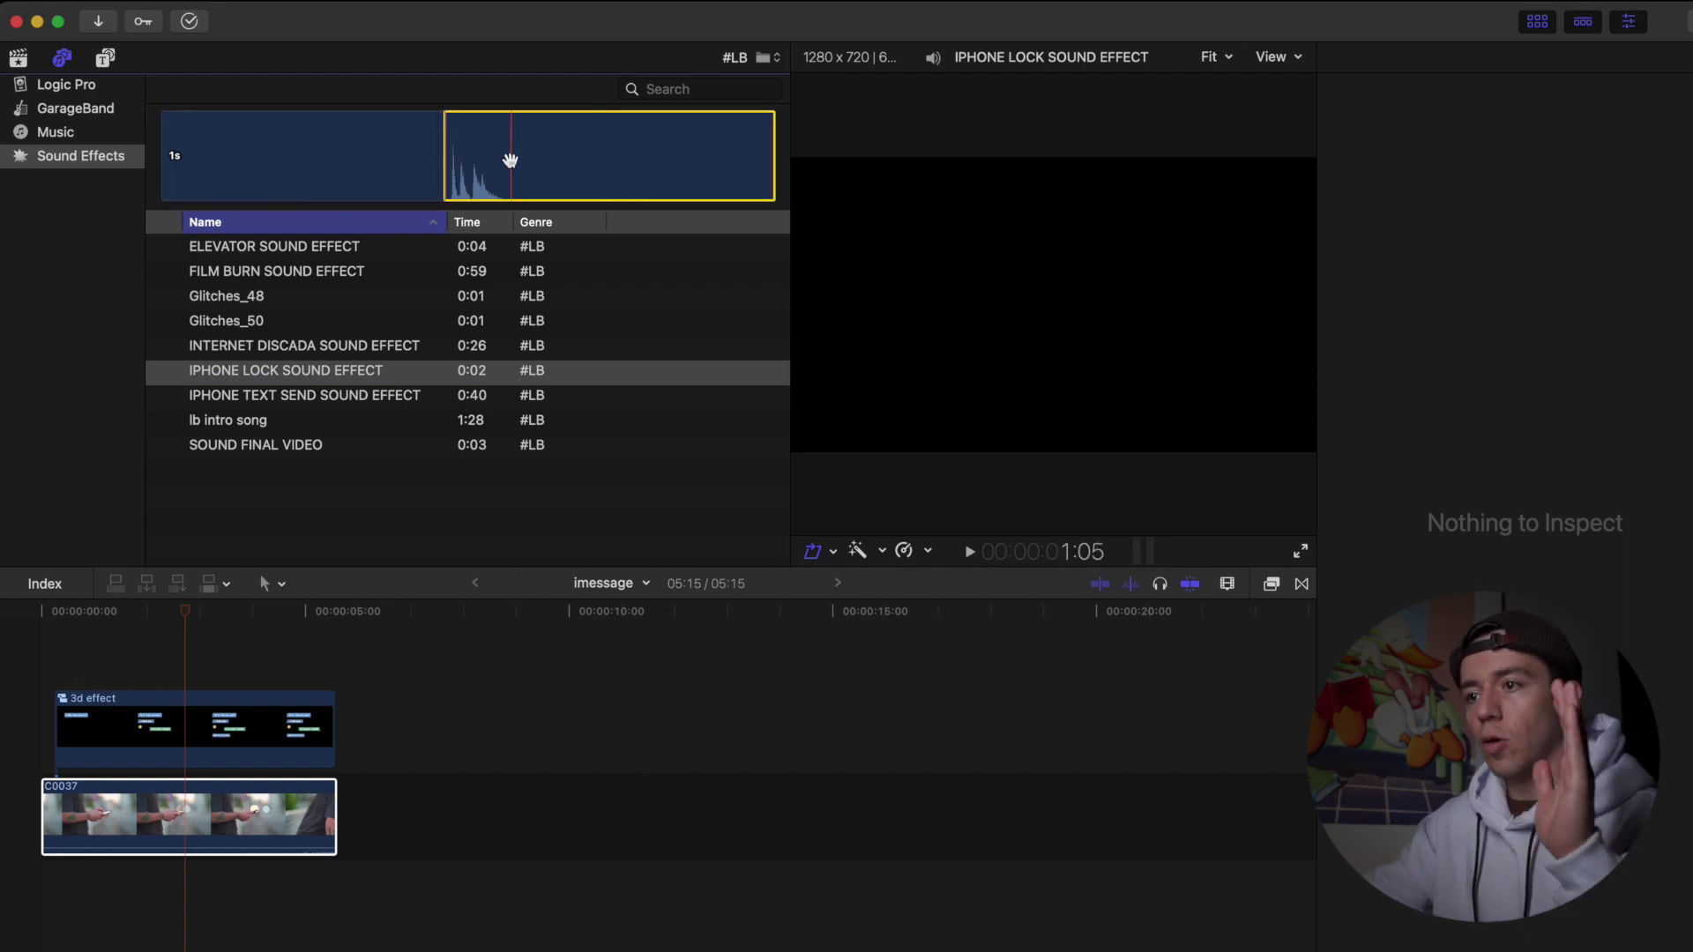
key(o)
click(219, 612)
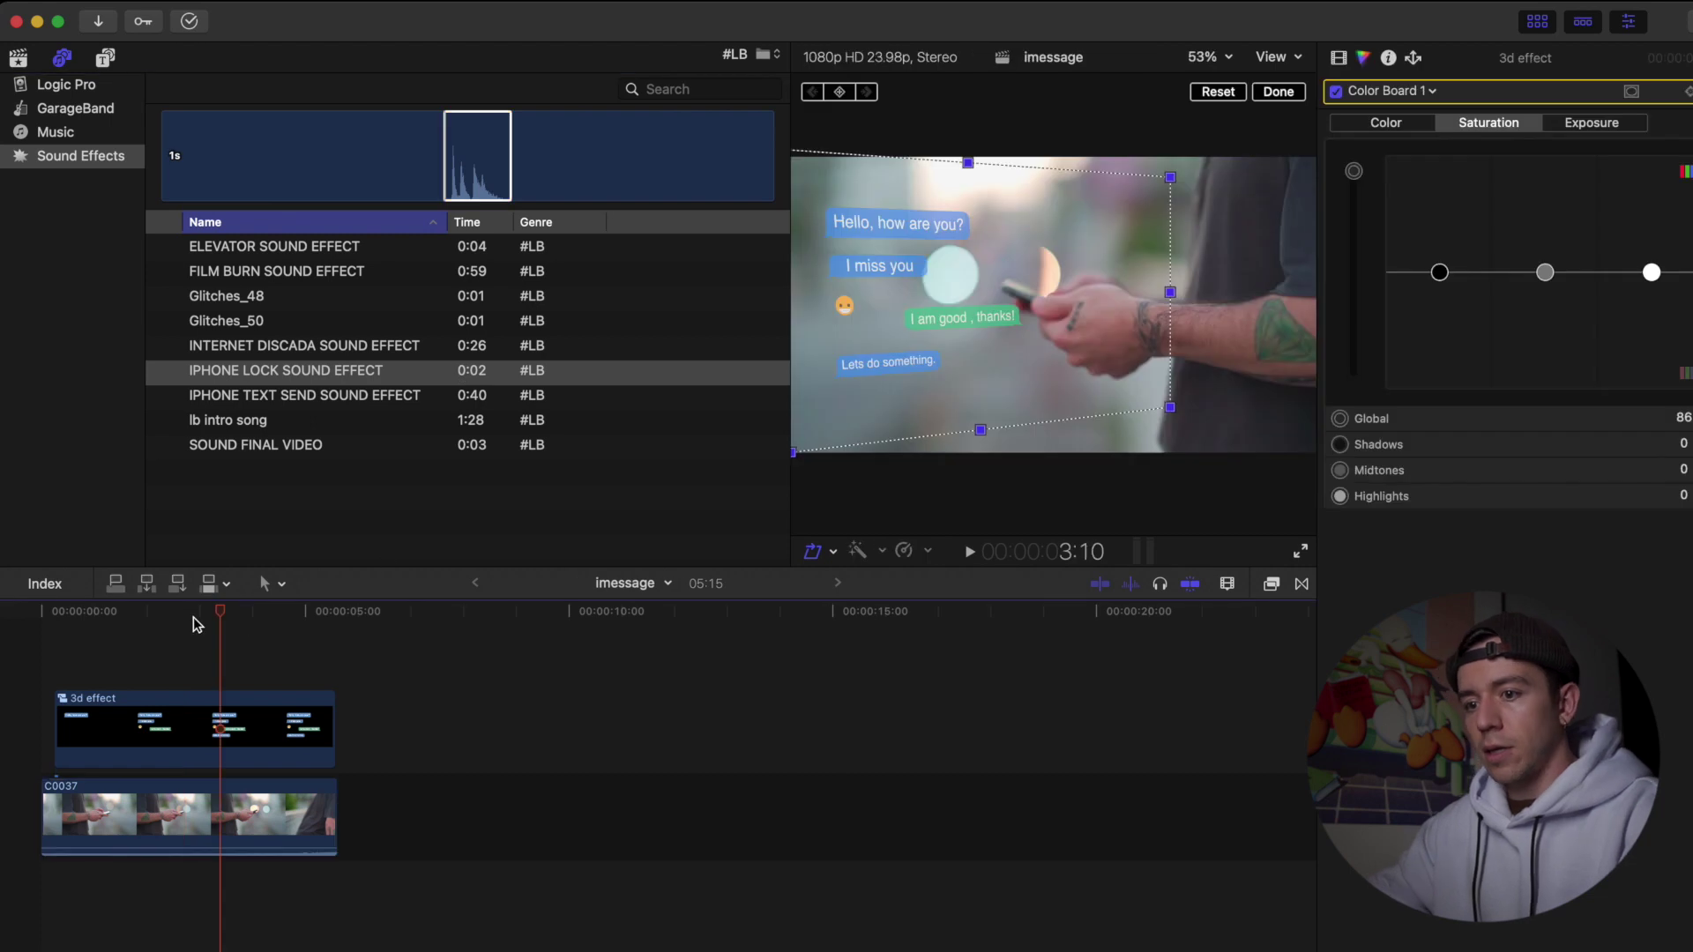
key(q)
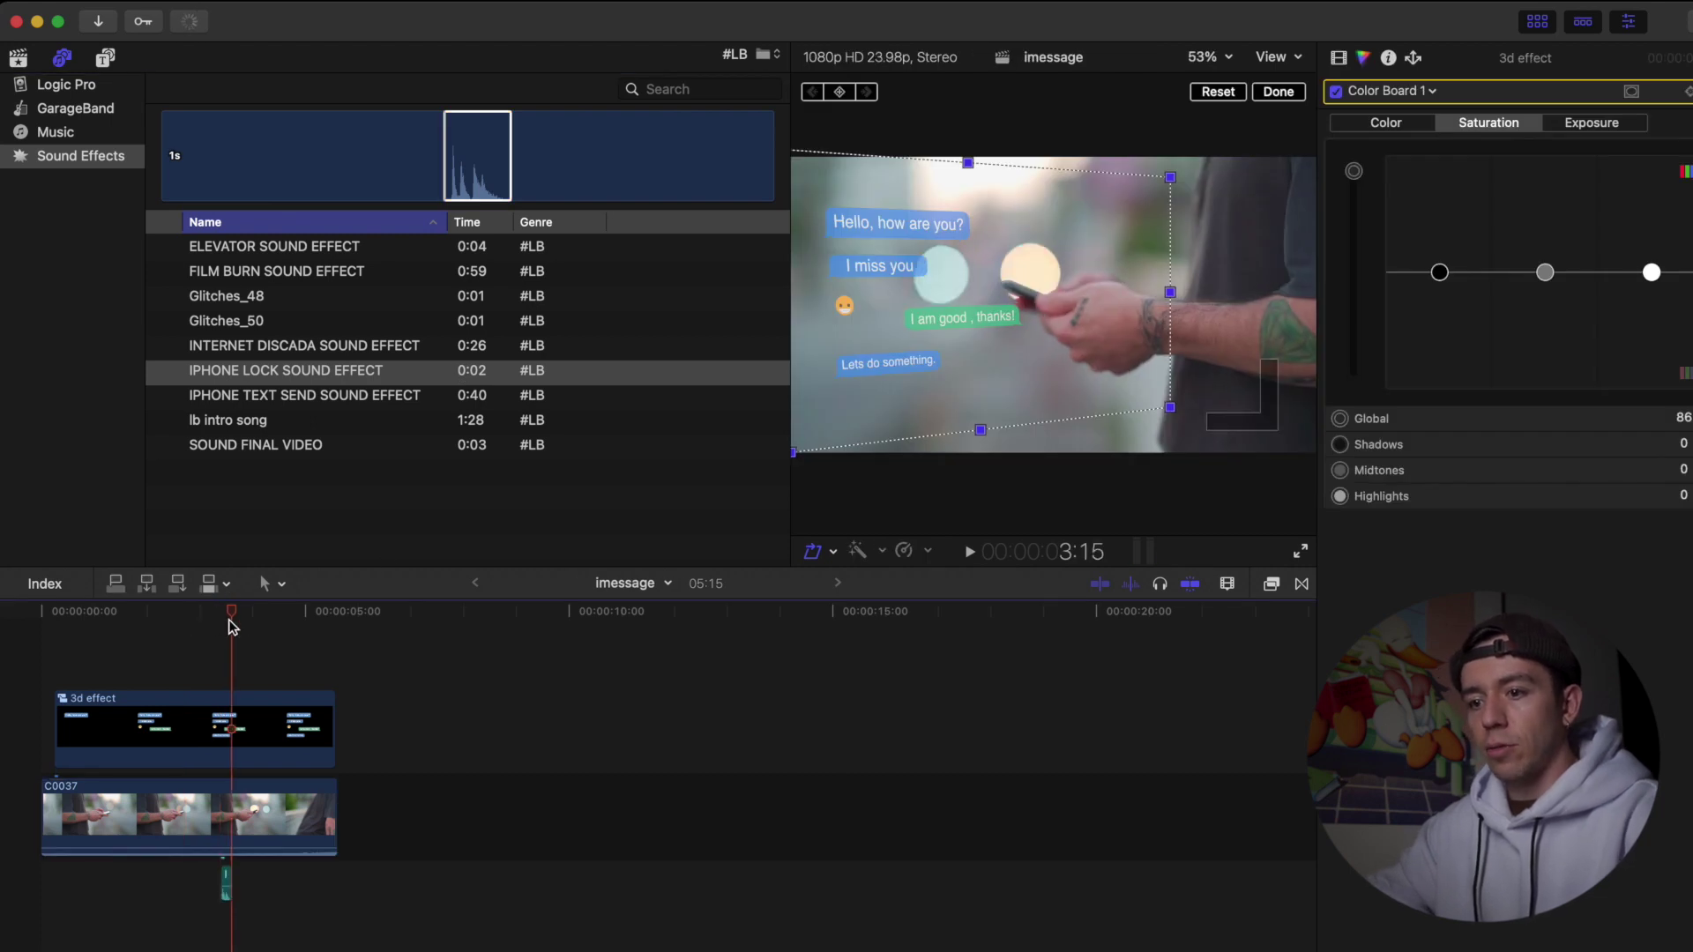
click(480, 174)
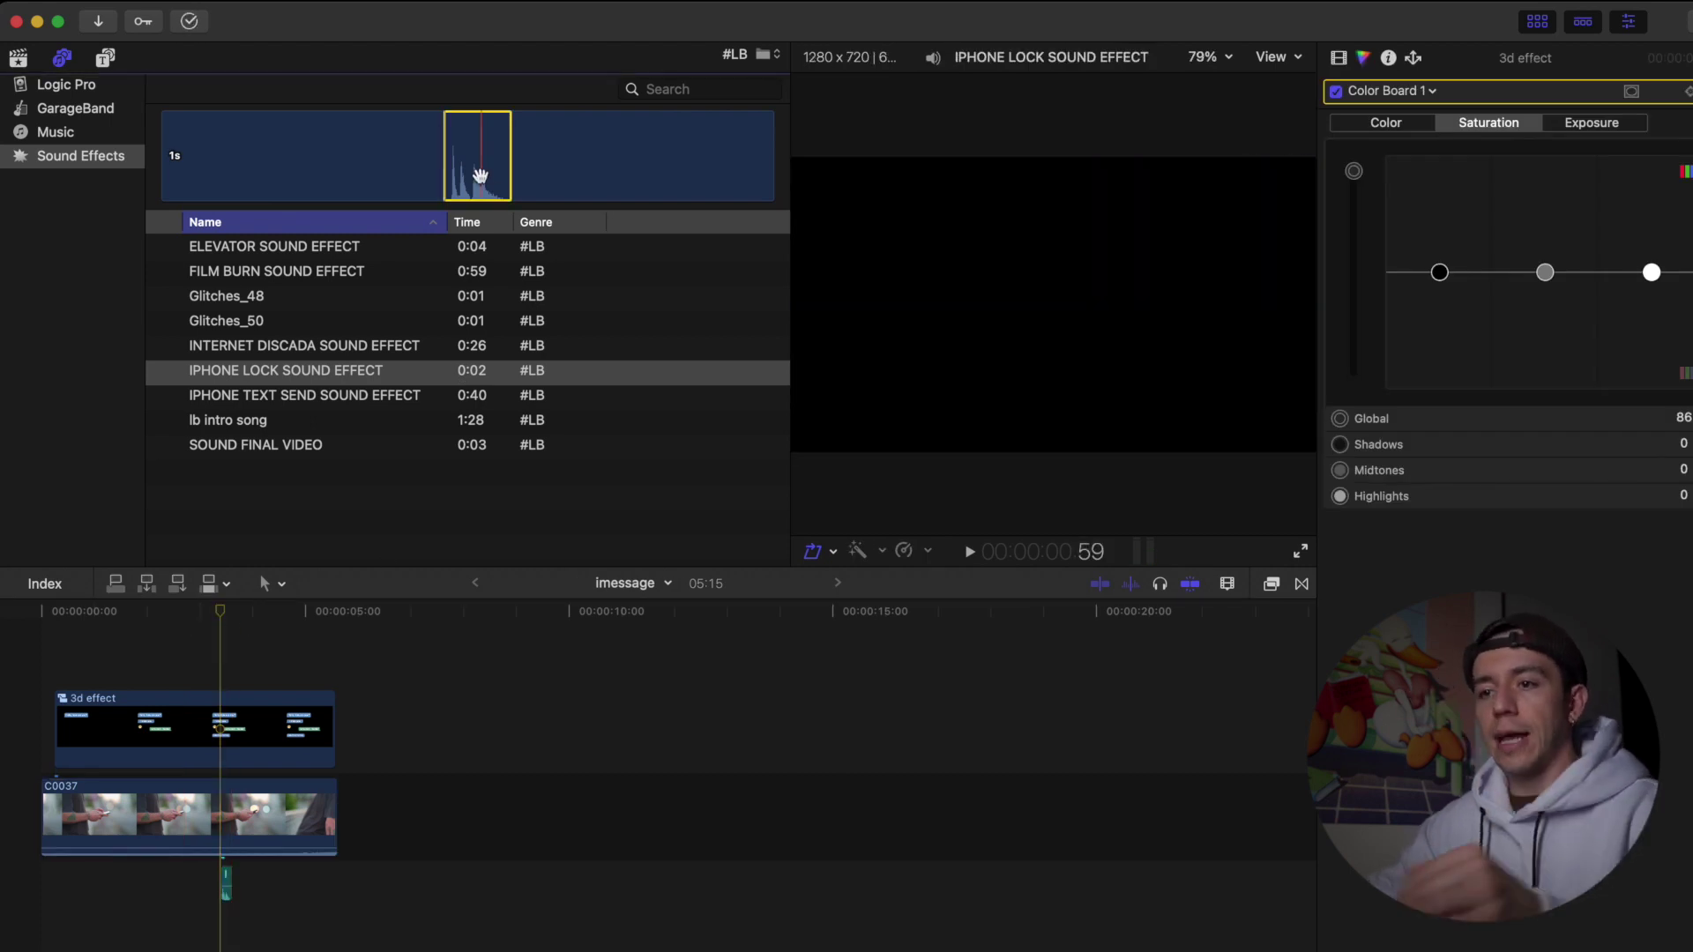
Connect a short opening slice of IPHONE TEXT SEND SOUND EFFECT under the footage at the first bubble
click(288, 398)
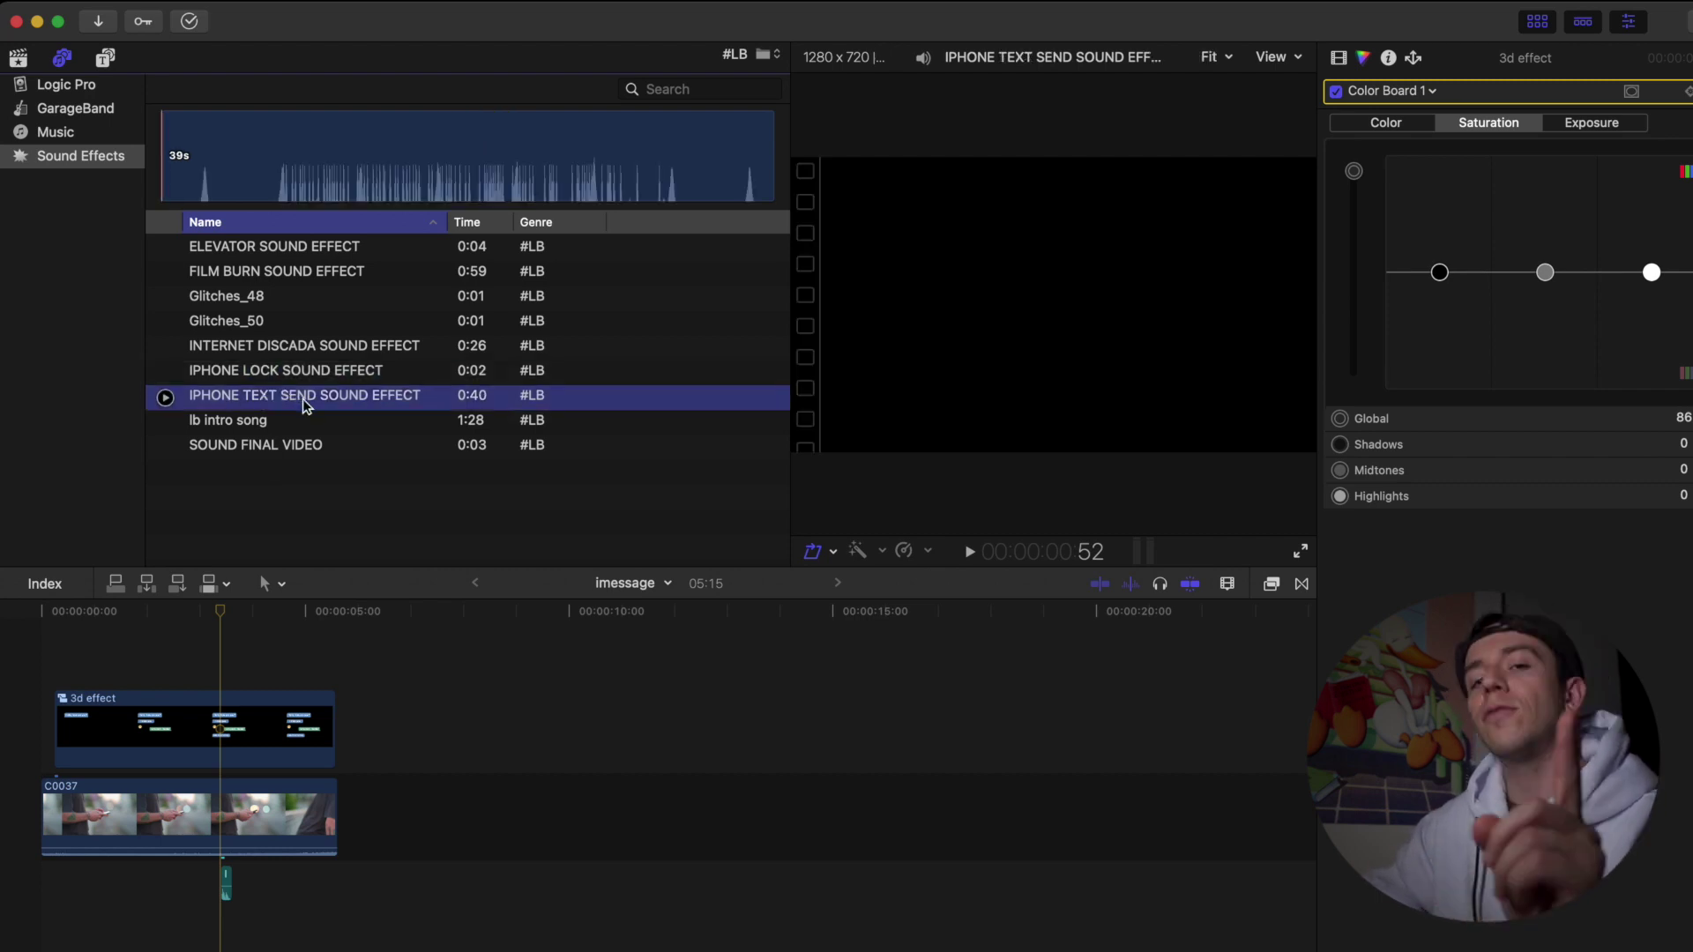
click(201, 187)
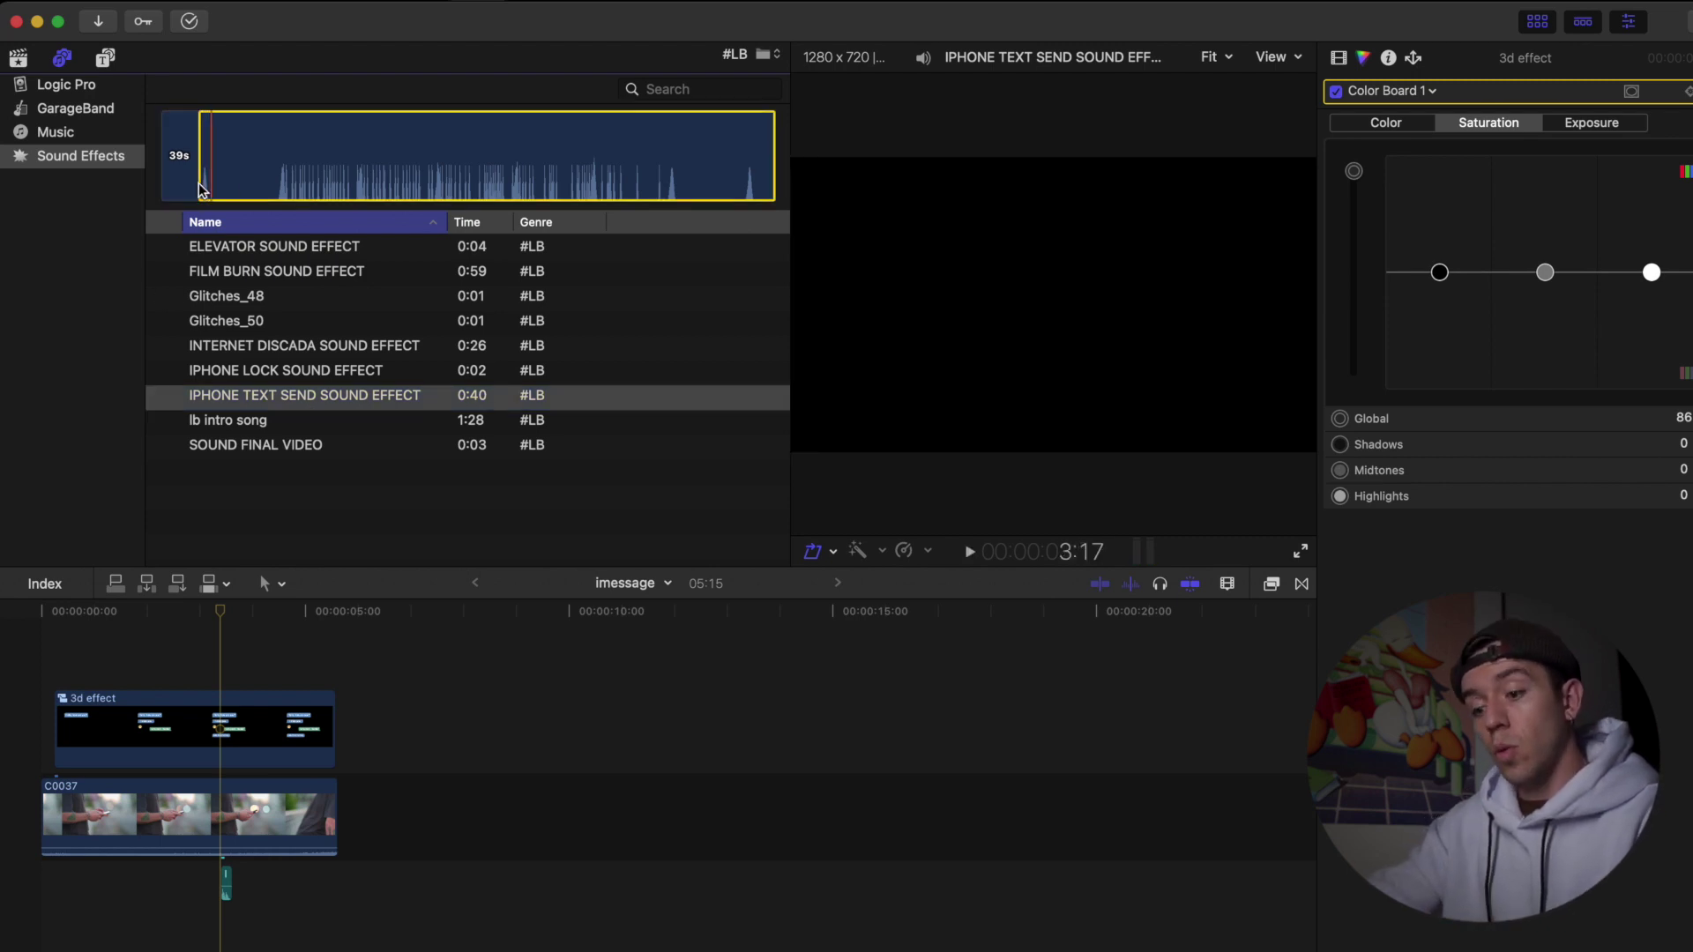
drag(201, 188, 201, 189)
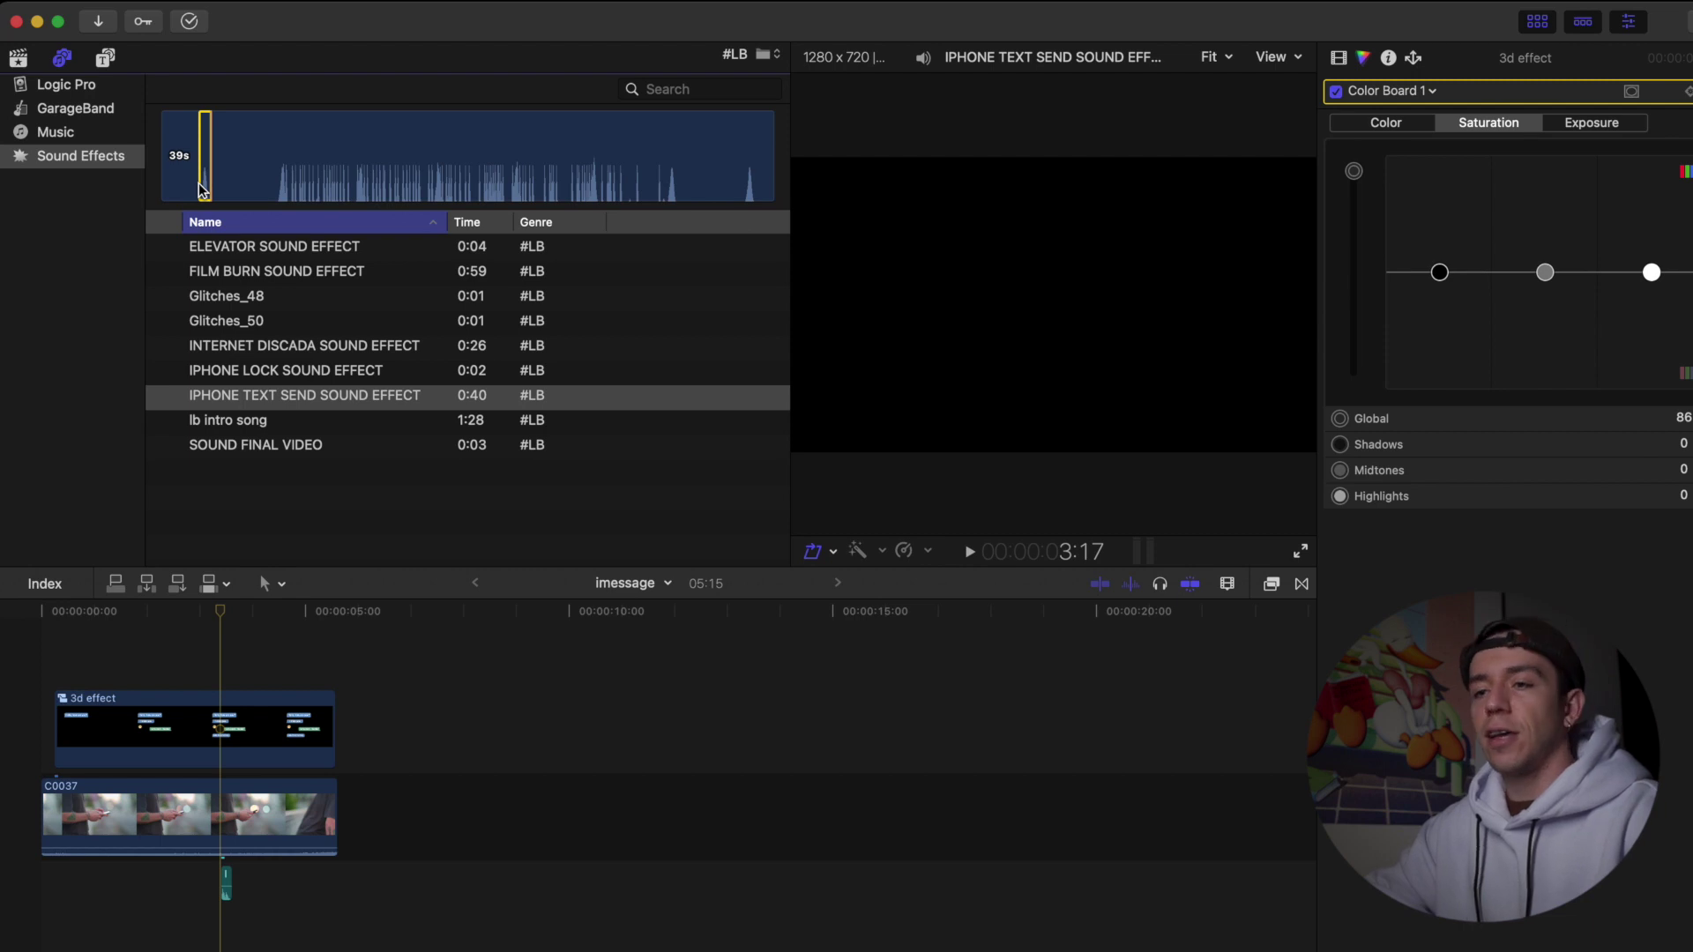
click(62, 656)
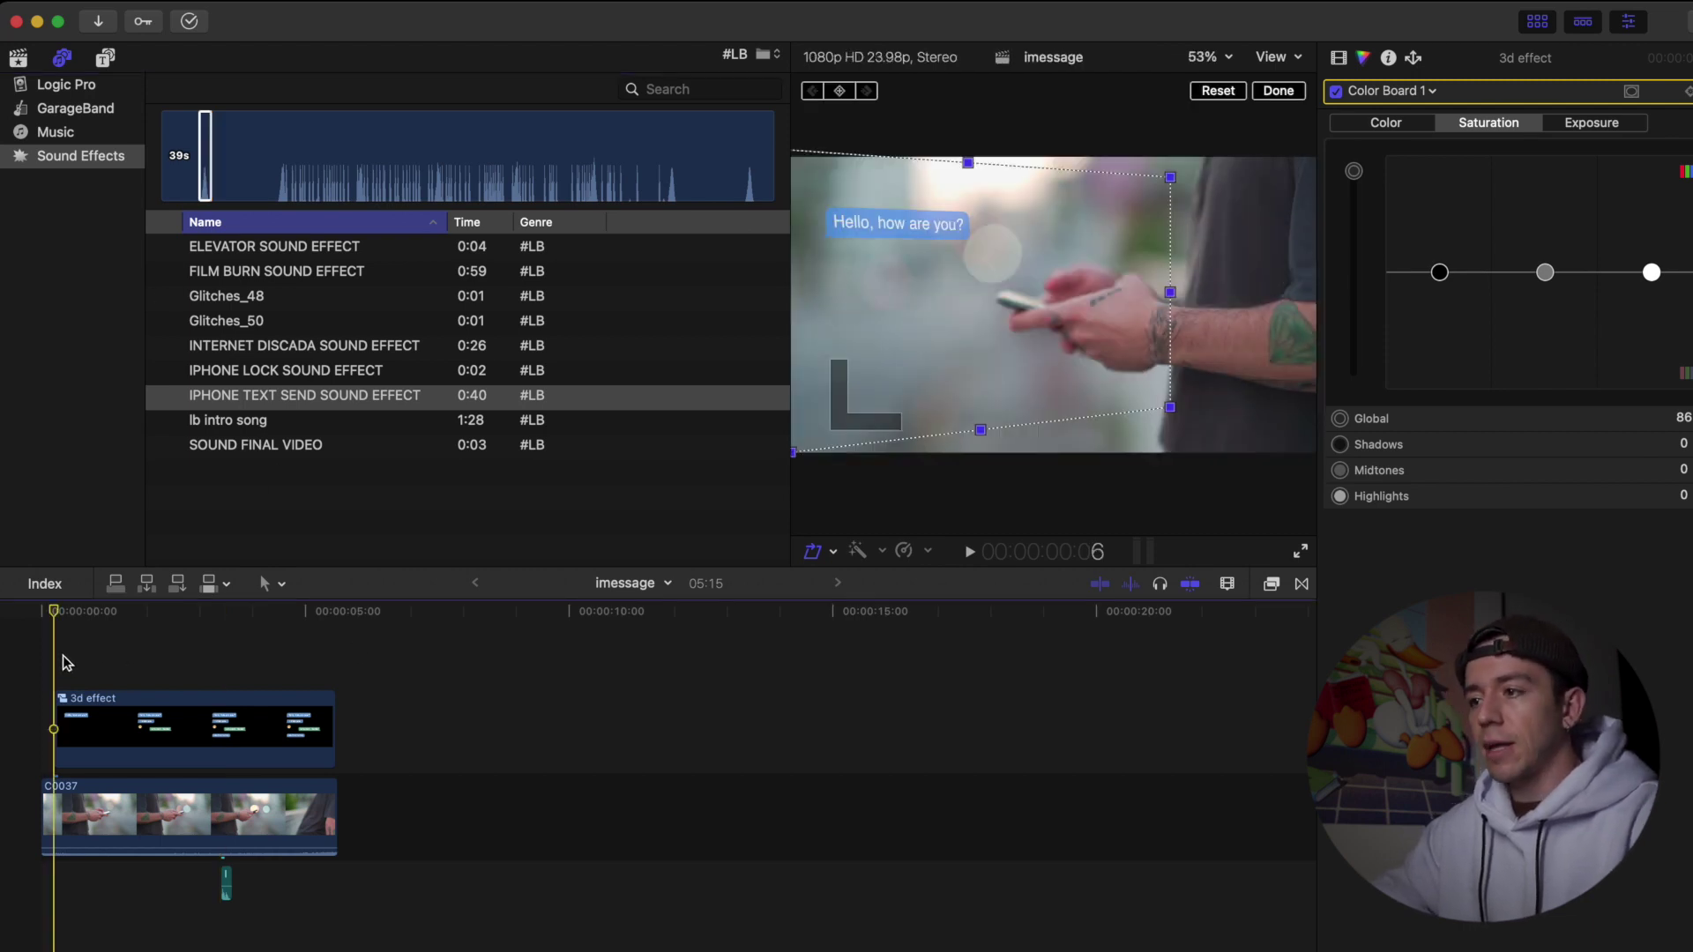
key(Right)
key(Right)
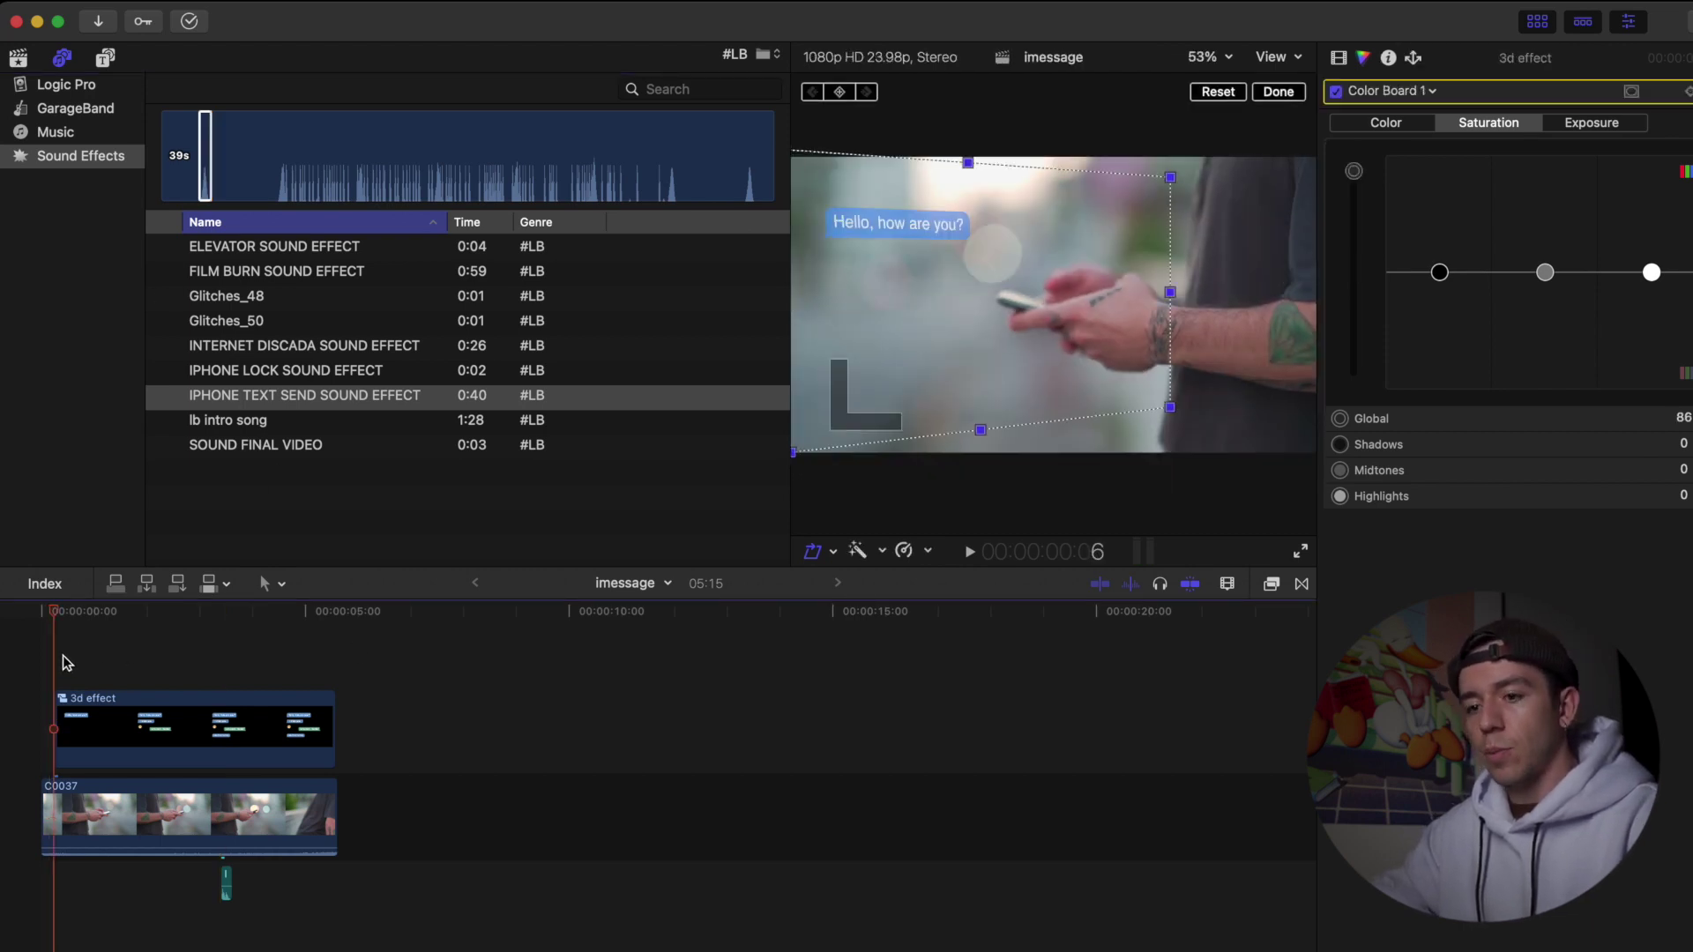
key(q)
key(super+equal)
key(super+equal)
key(super+equal)
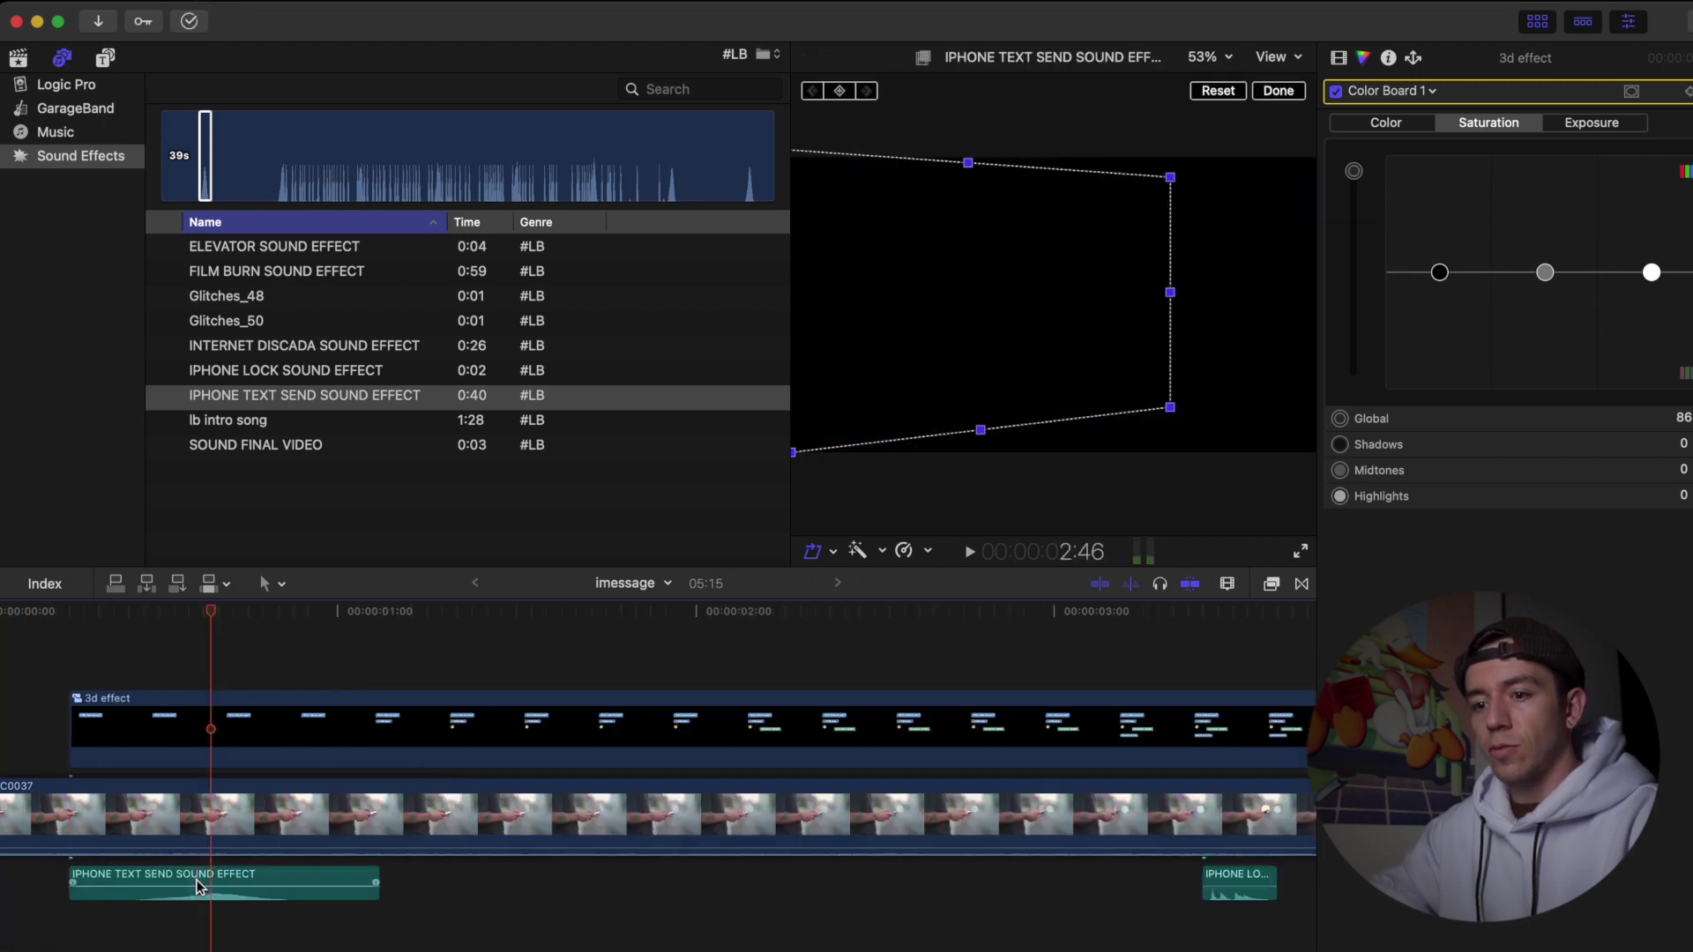
Slide the new send sound clip to the start of the timeline
click(192, 902)
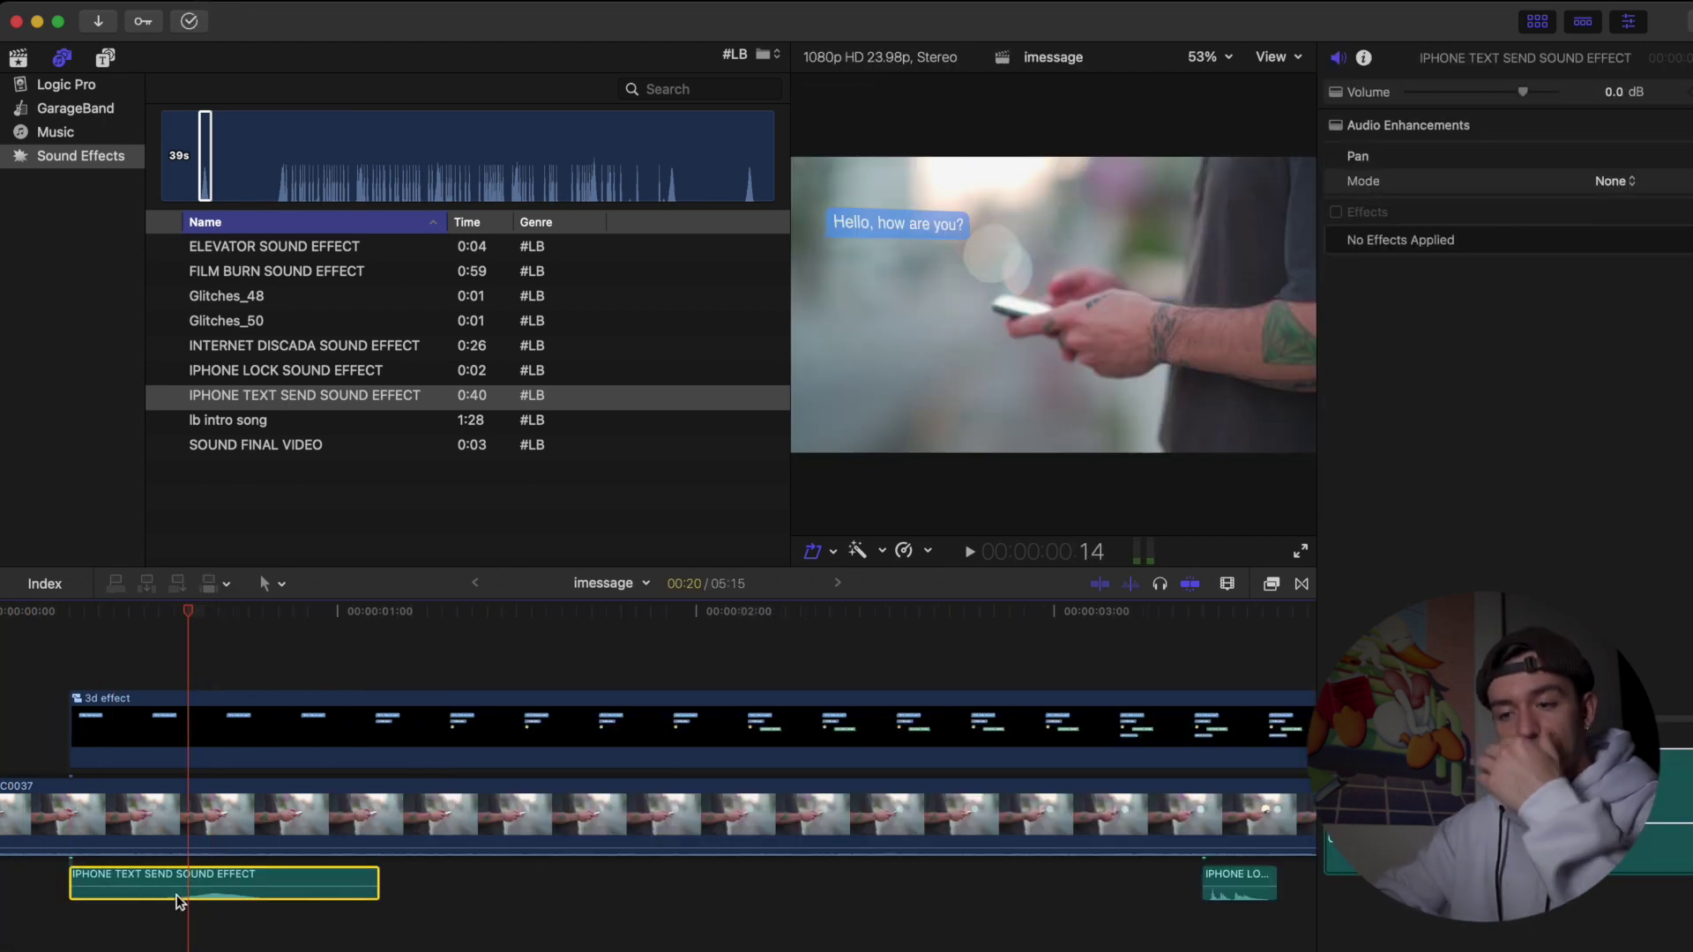
click(209, 883)
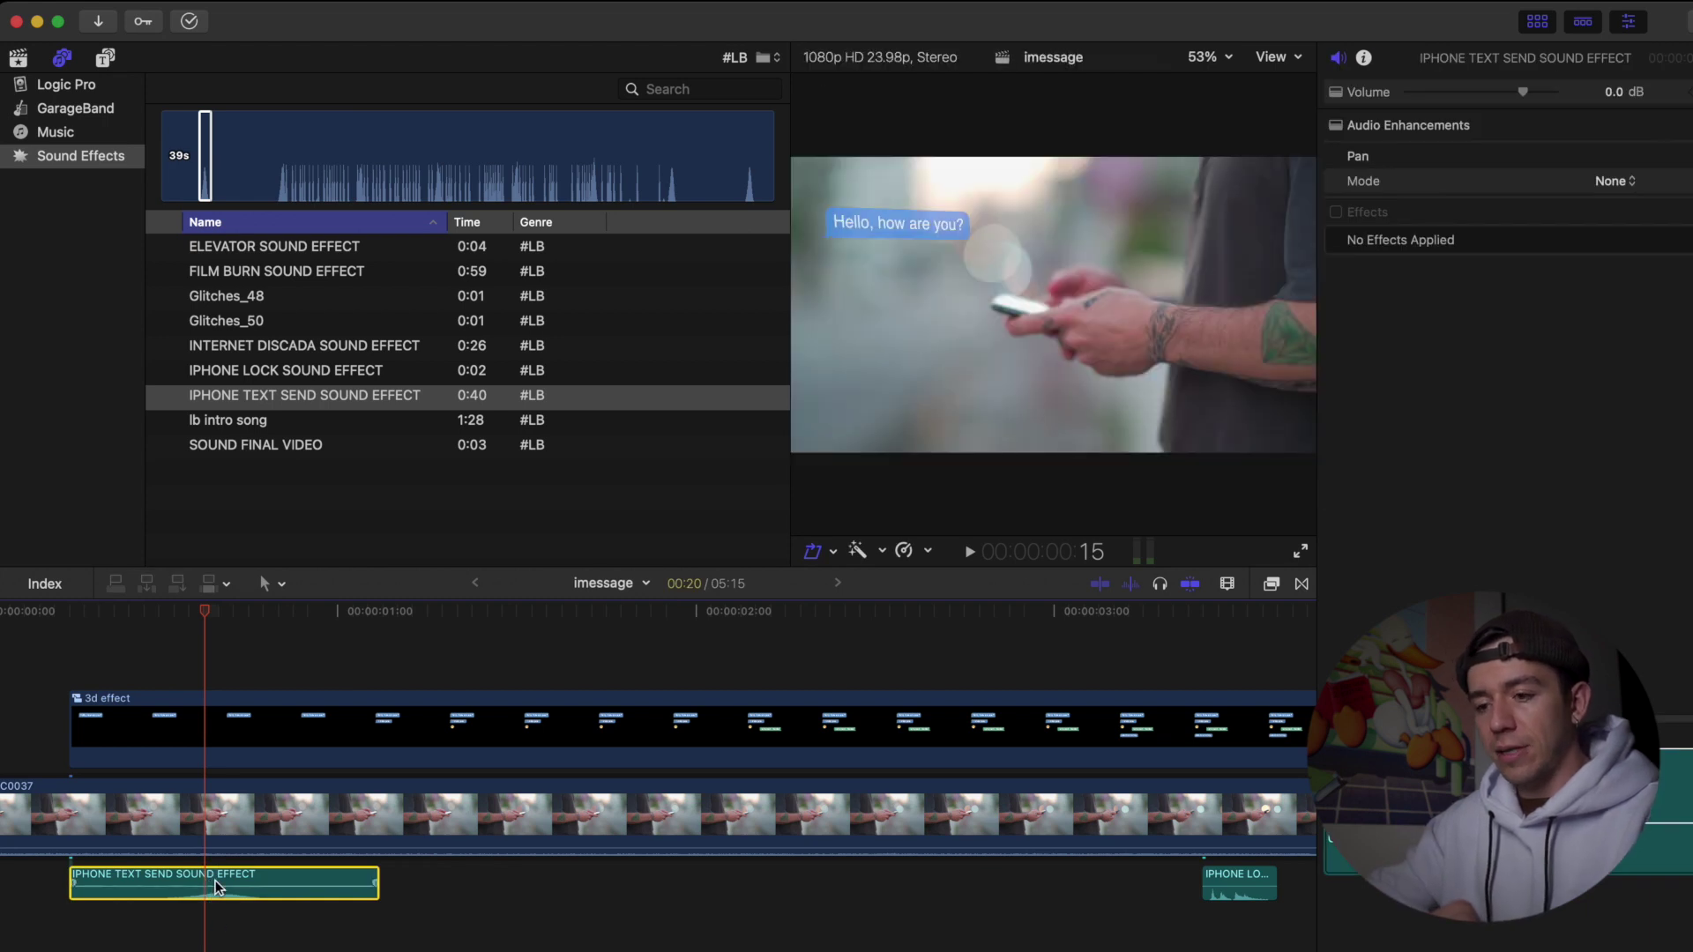
key(super+minus)
drag(215, 879, 81, 885)
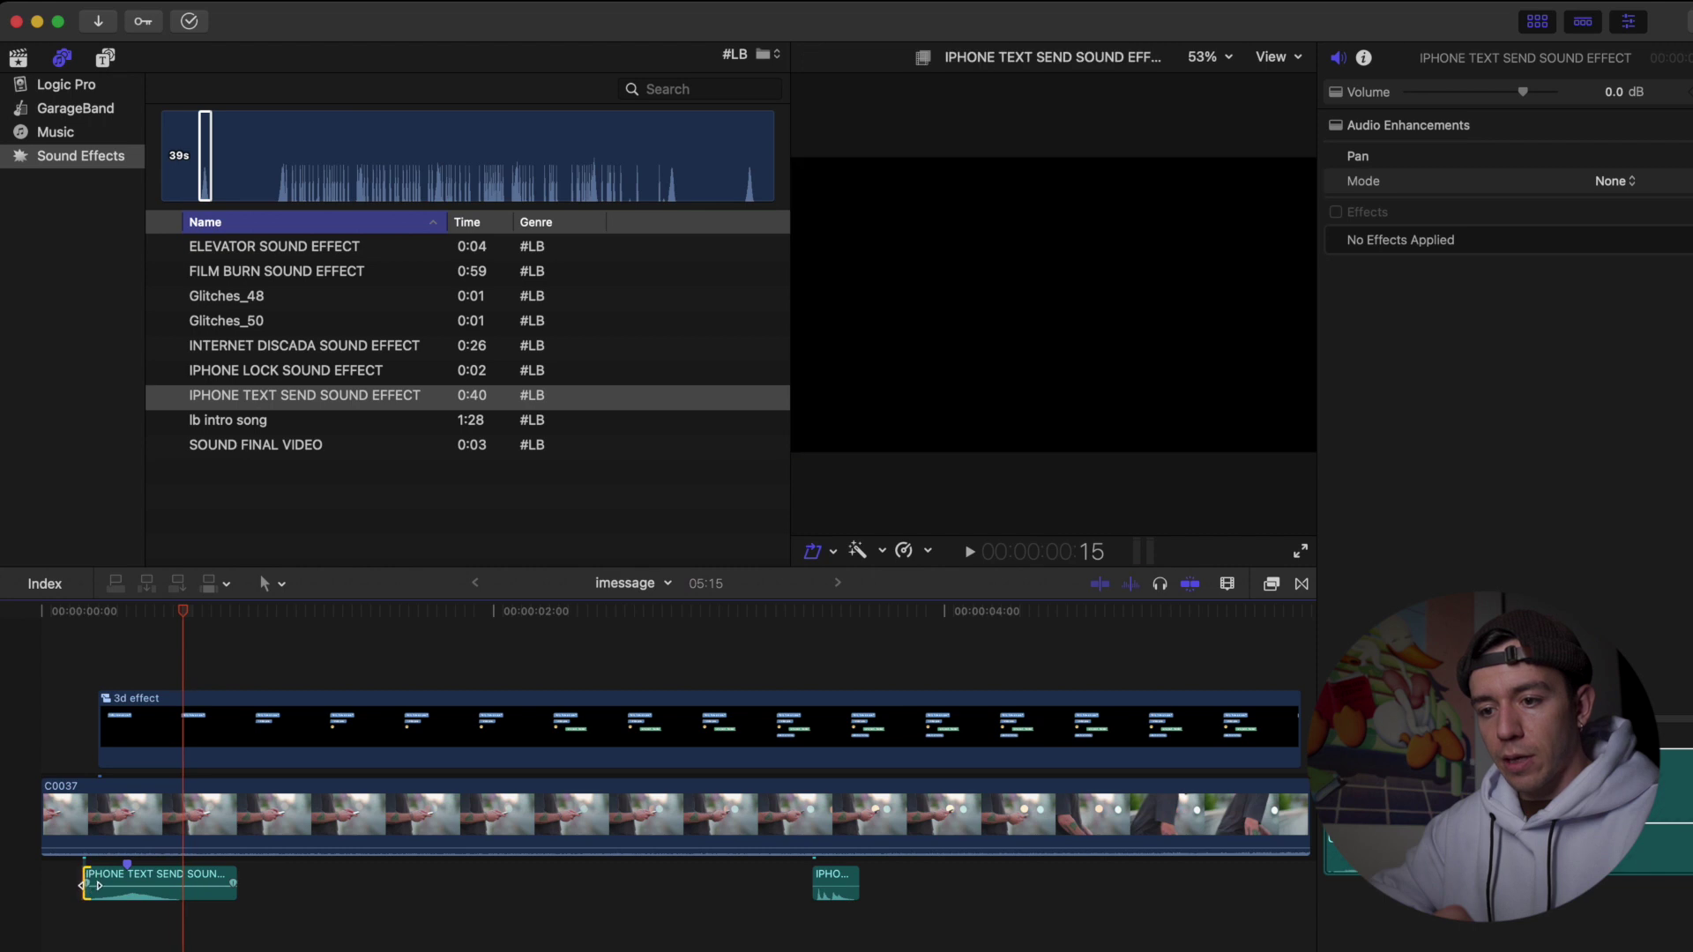
Nudge the first send sound slightly earlier and paste a copy at the second bubble's frame
drag(141, 876, 110, 876)
key(super+6)
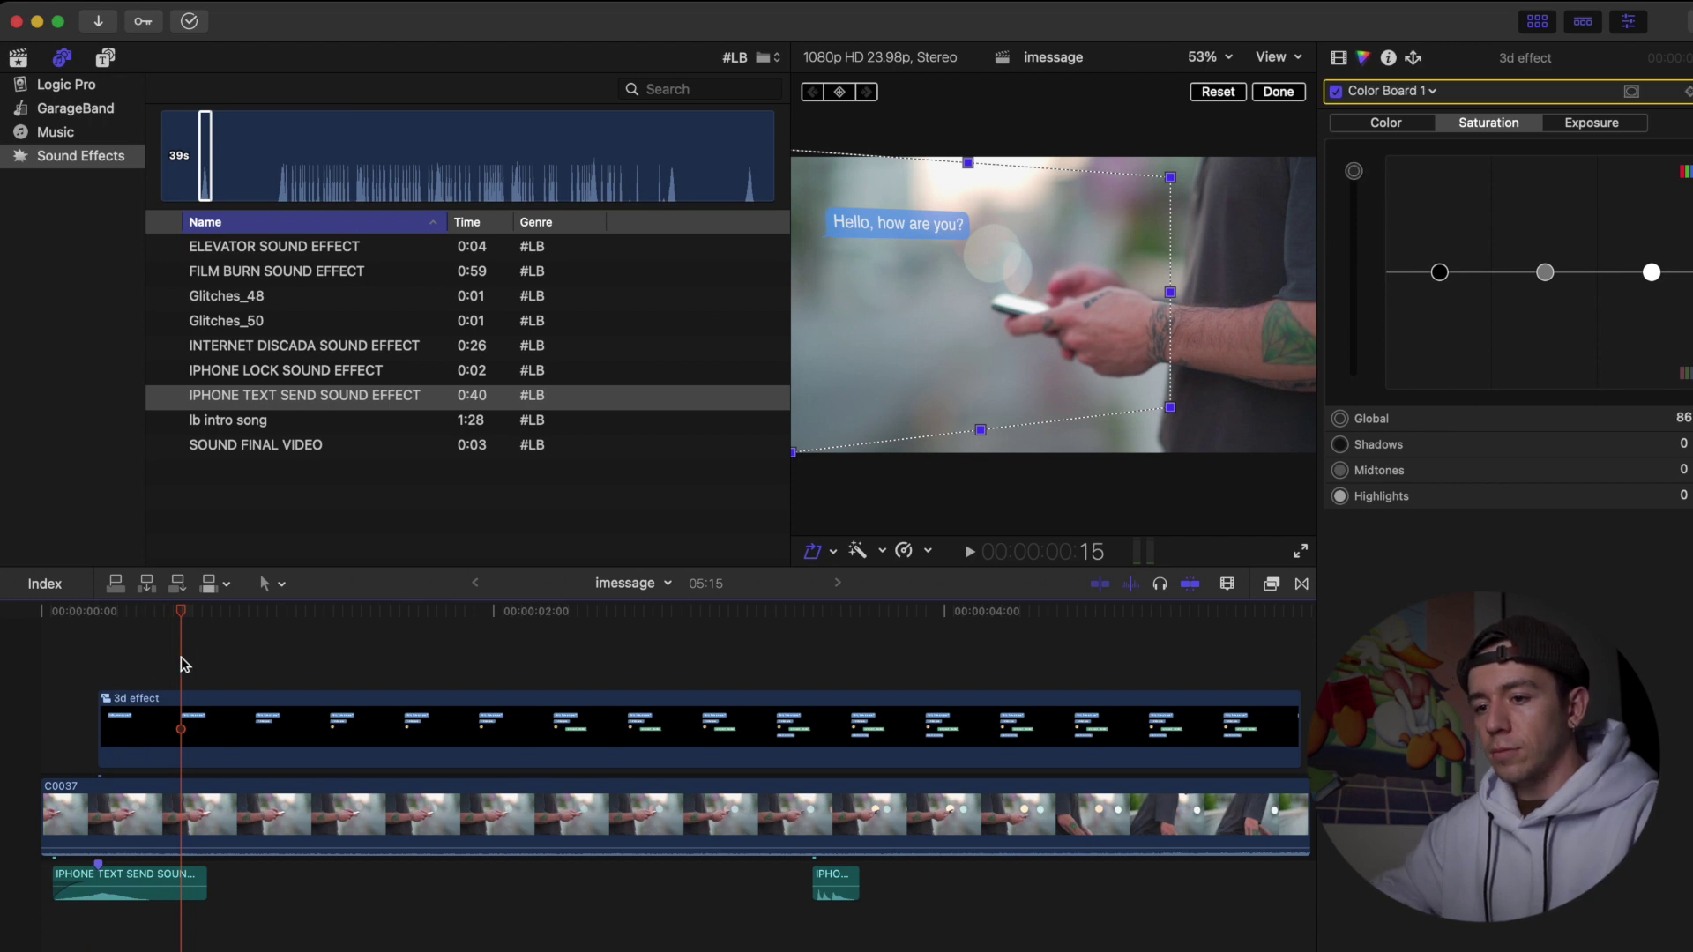
key(space)
key(space)
key(Left)
key(Left)
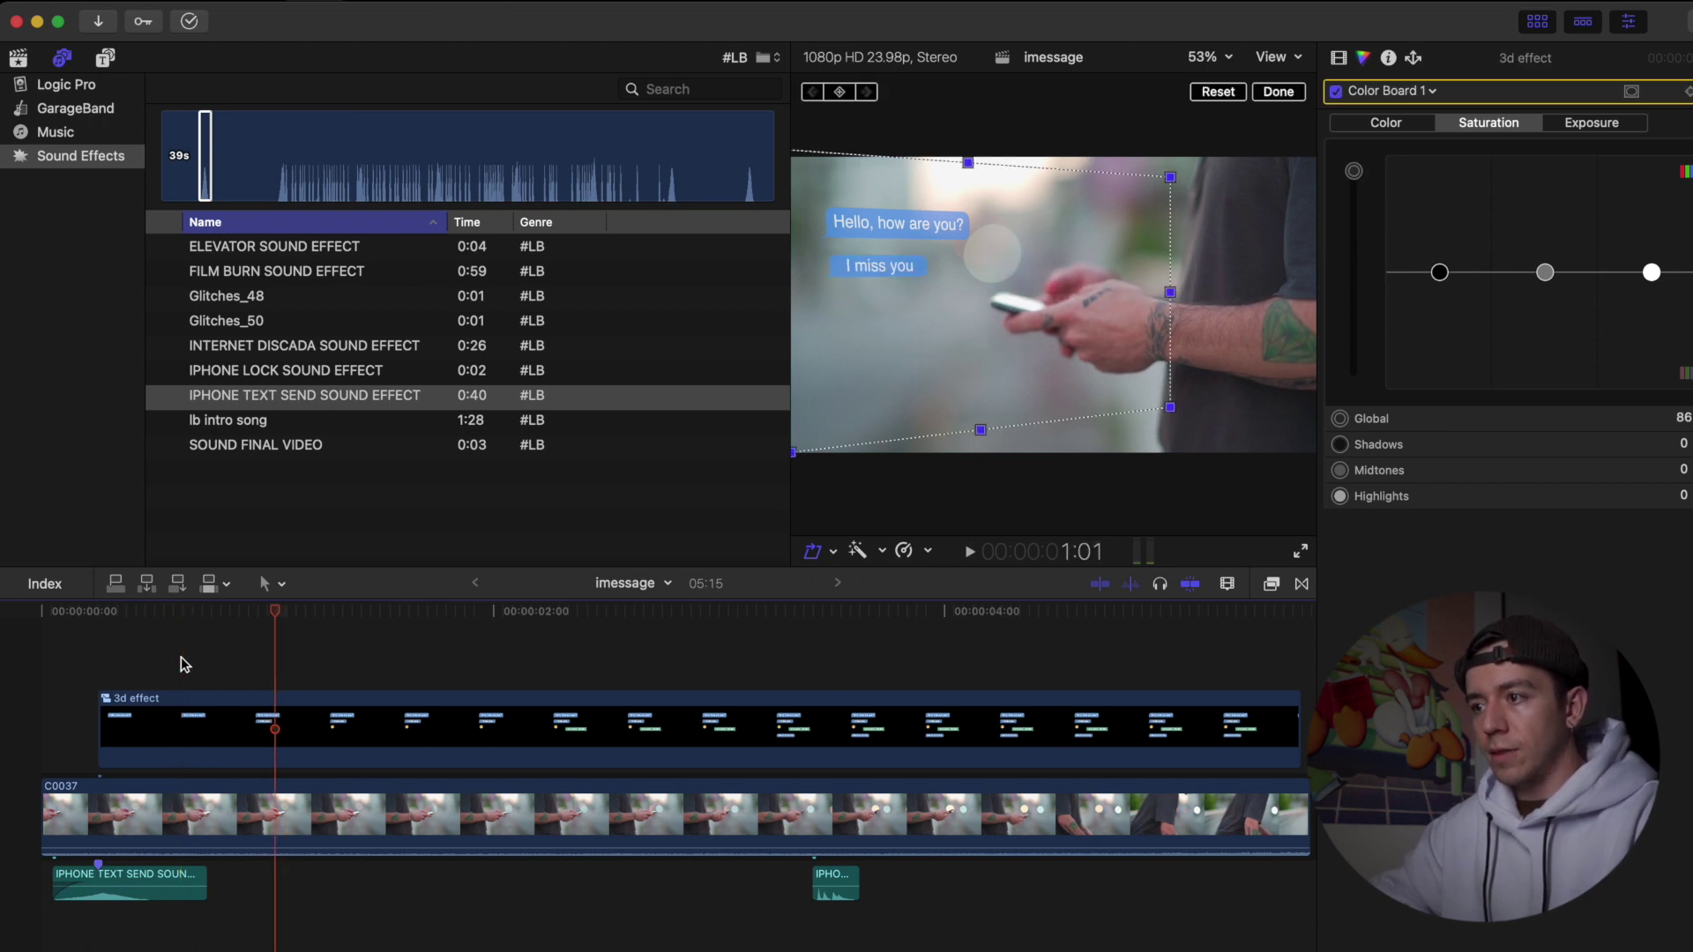
key(Right)
click(275, 815)
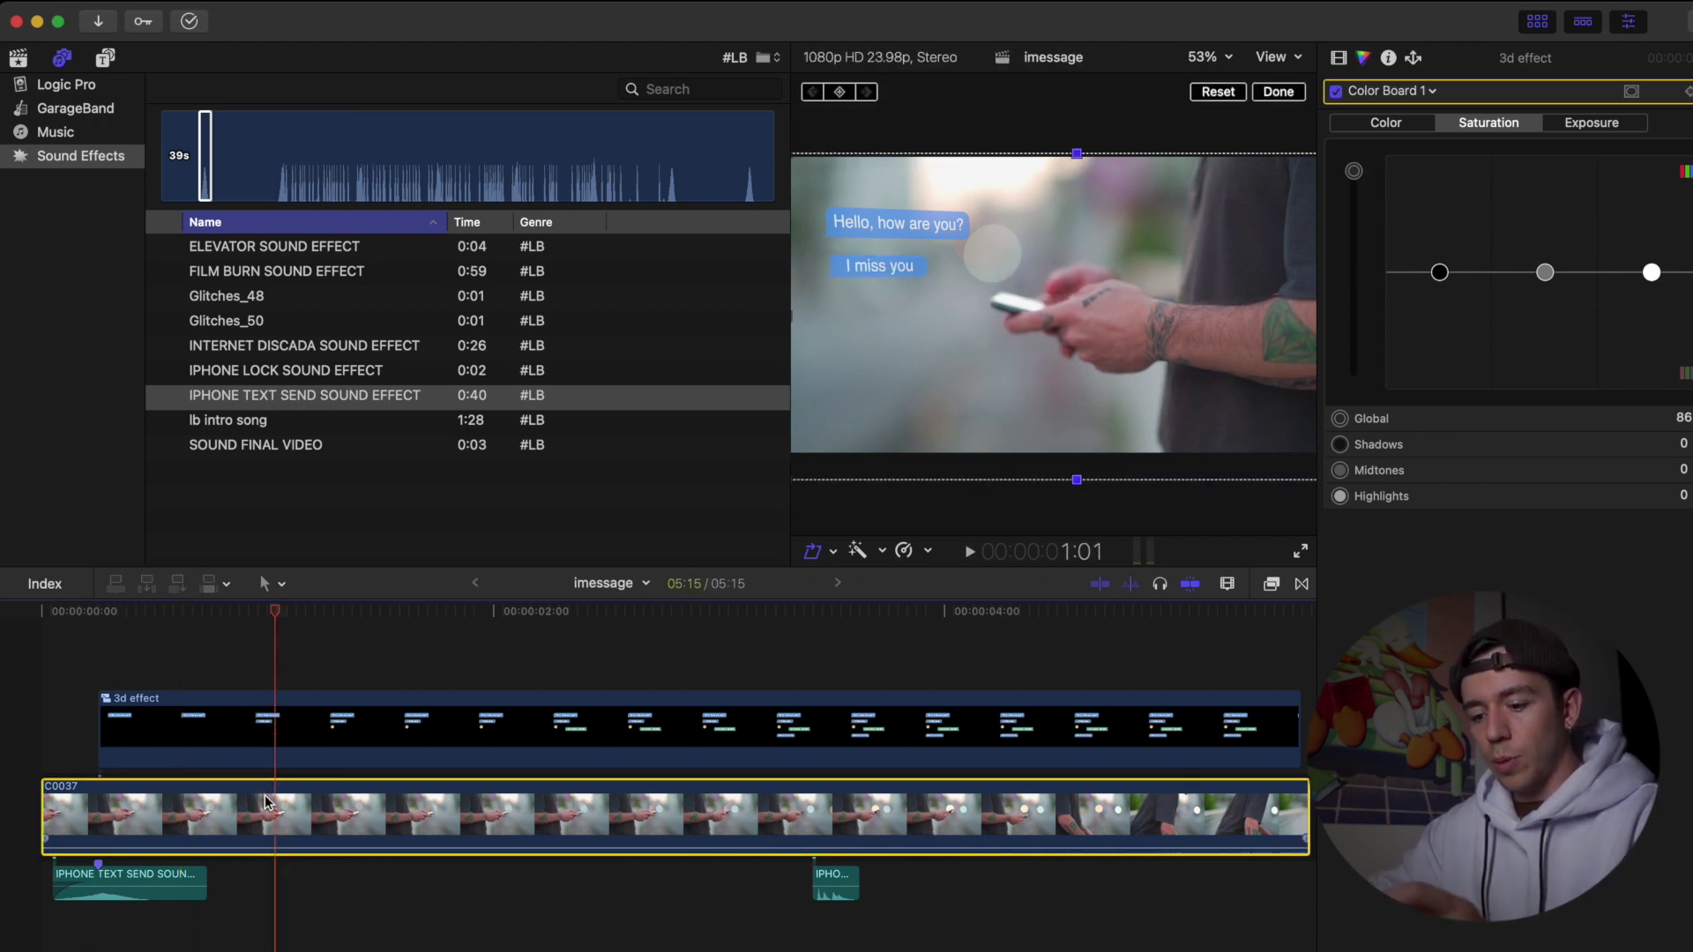
key(super+v)
Paste send sound copies under the third and fourth bubbles, then play back to check timing
key(Right)
key(Right)
key(Right)
key(Right)
key(Right)
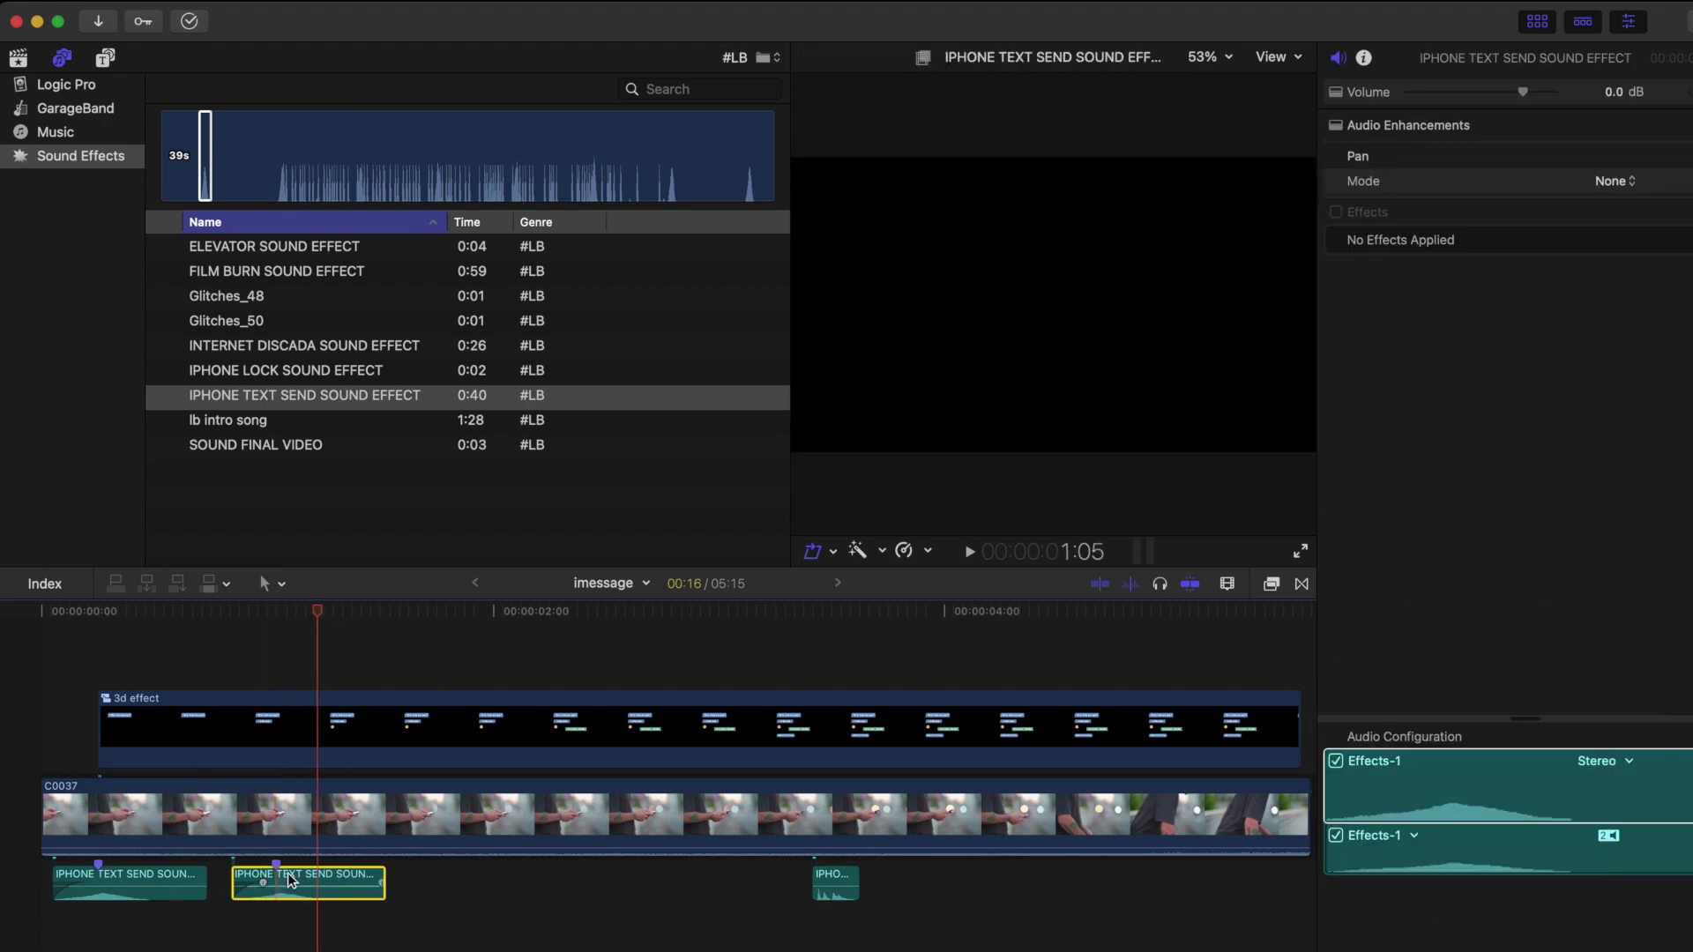
key(super+v)
drag(348, 881, 536, 882)
click(760, 621)
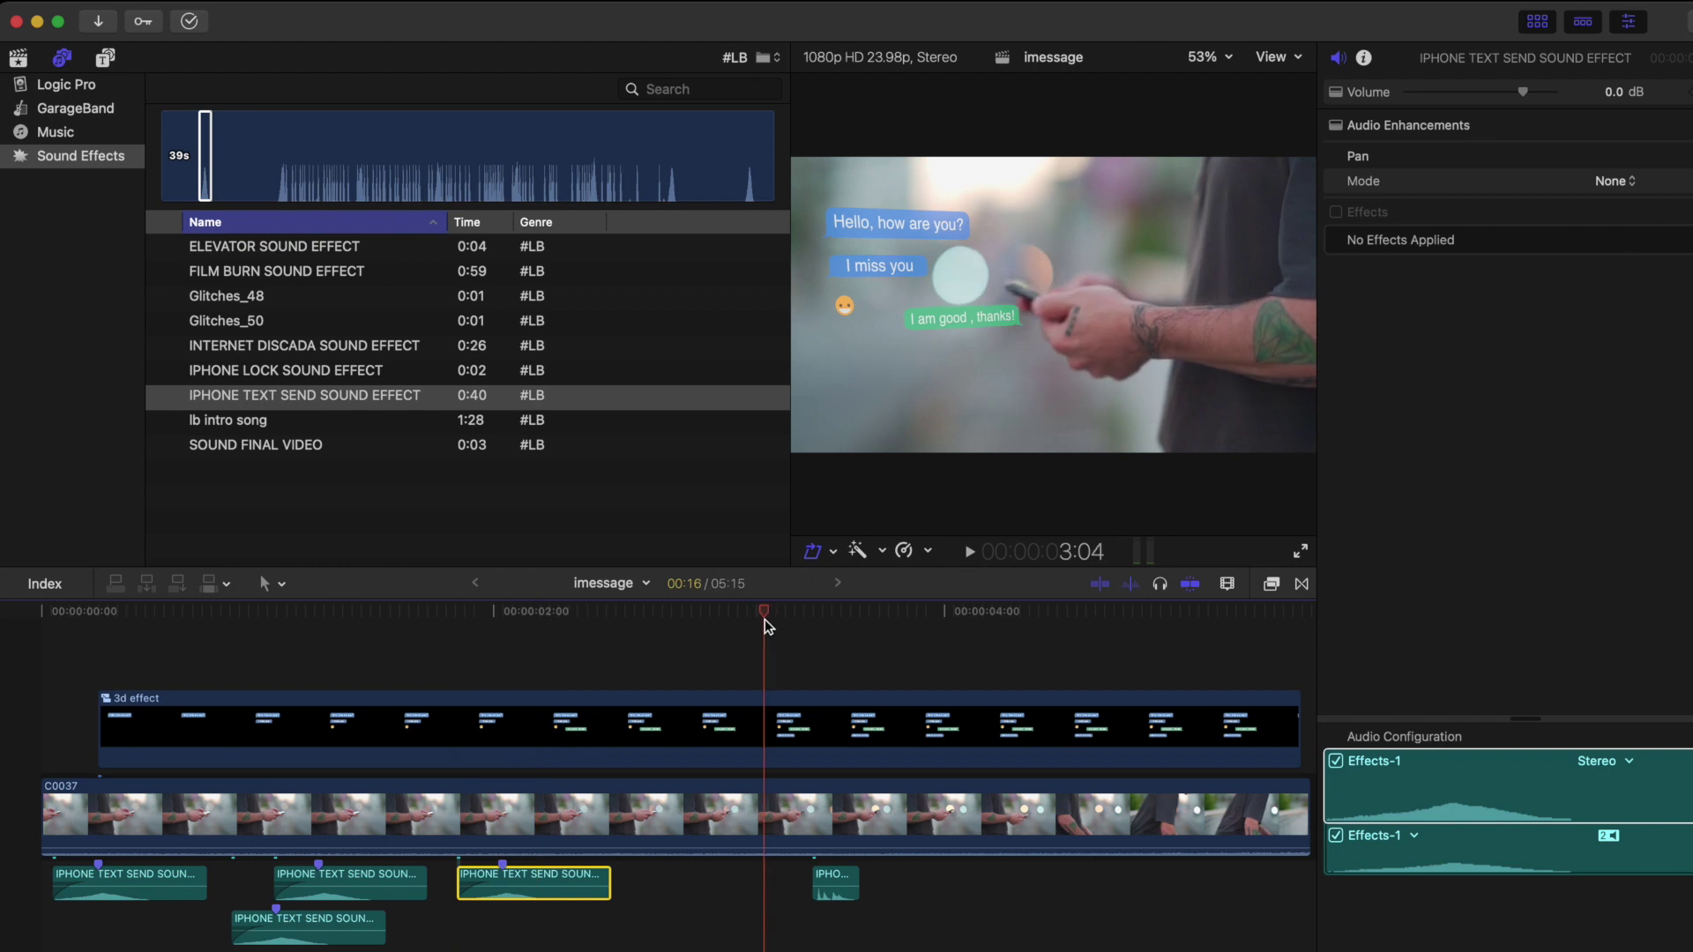
key(super+v)
key(super+minus)
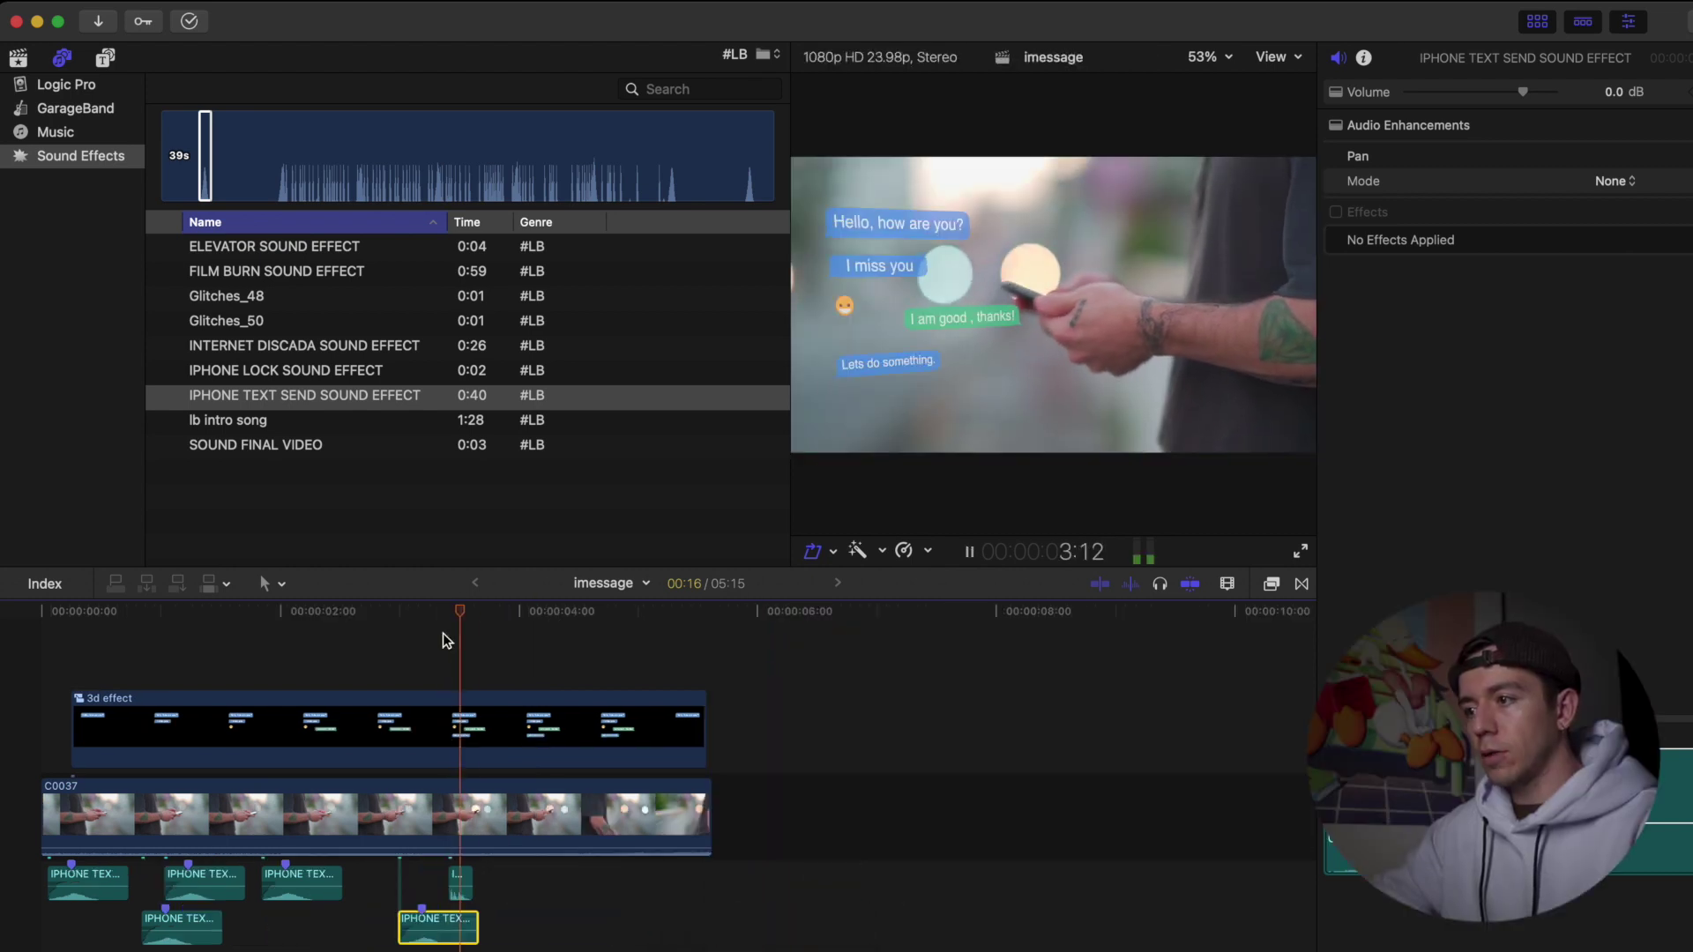
key(super+equal)
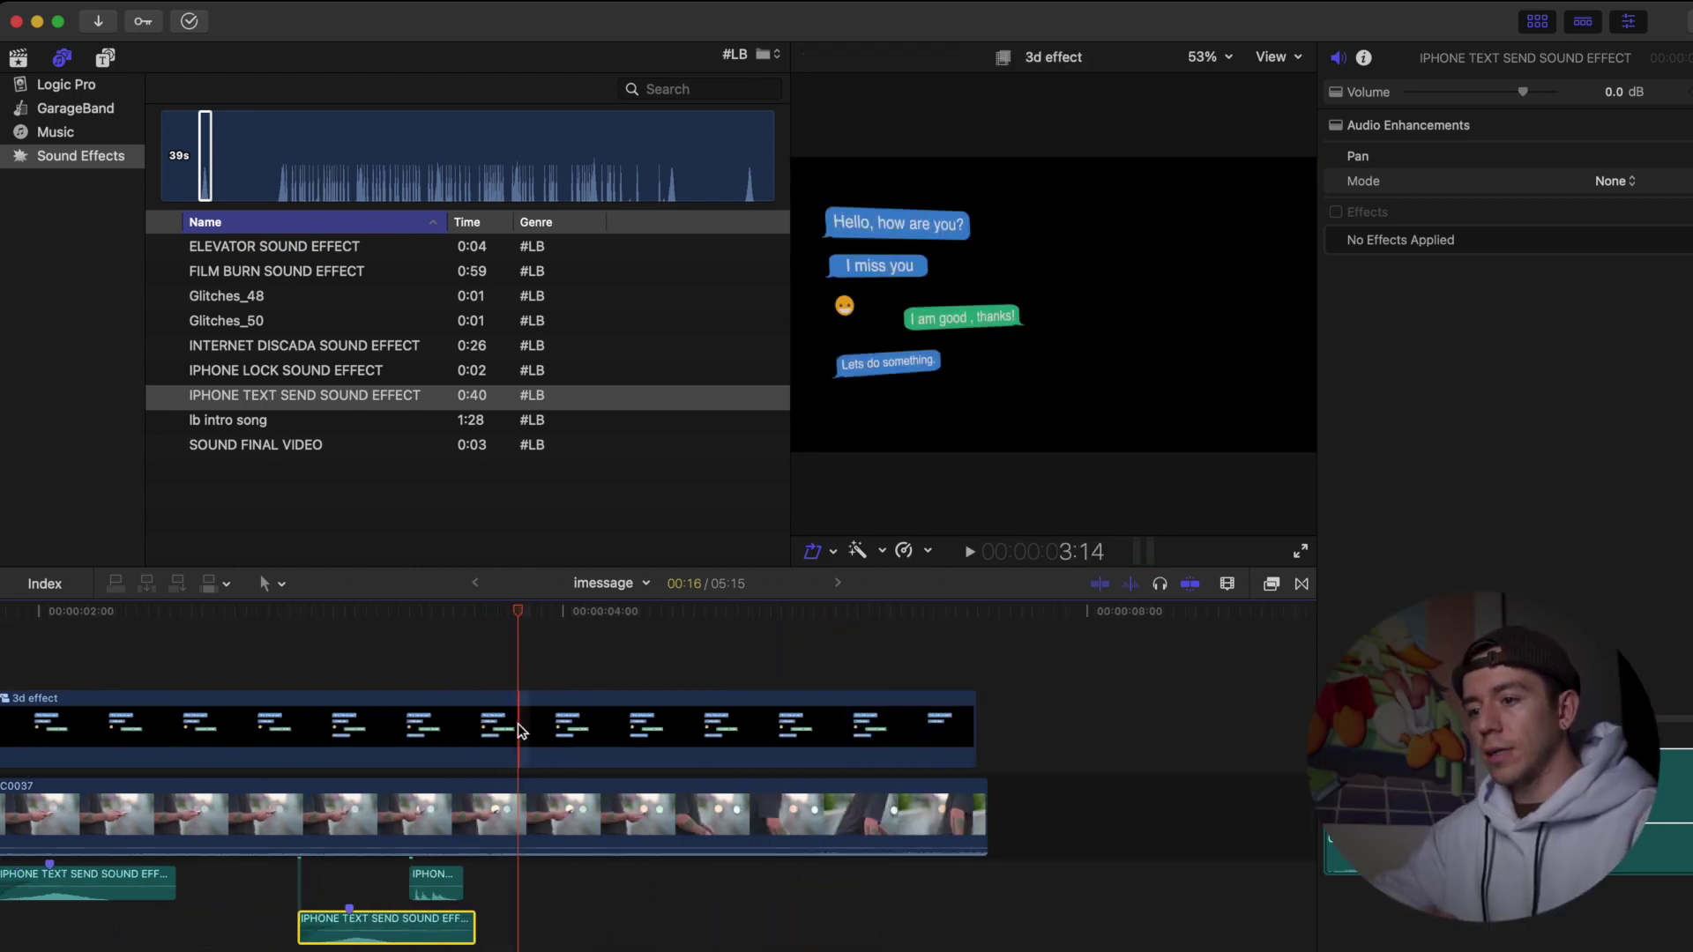
click(521, 730)
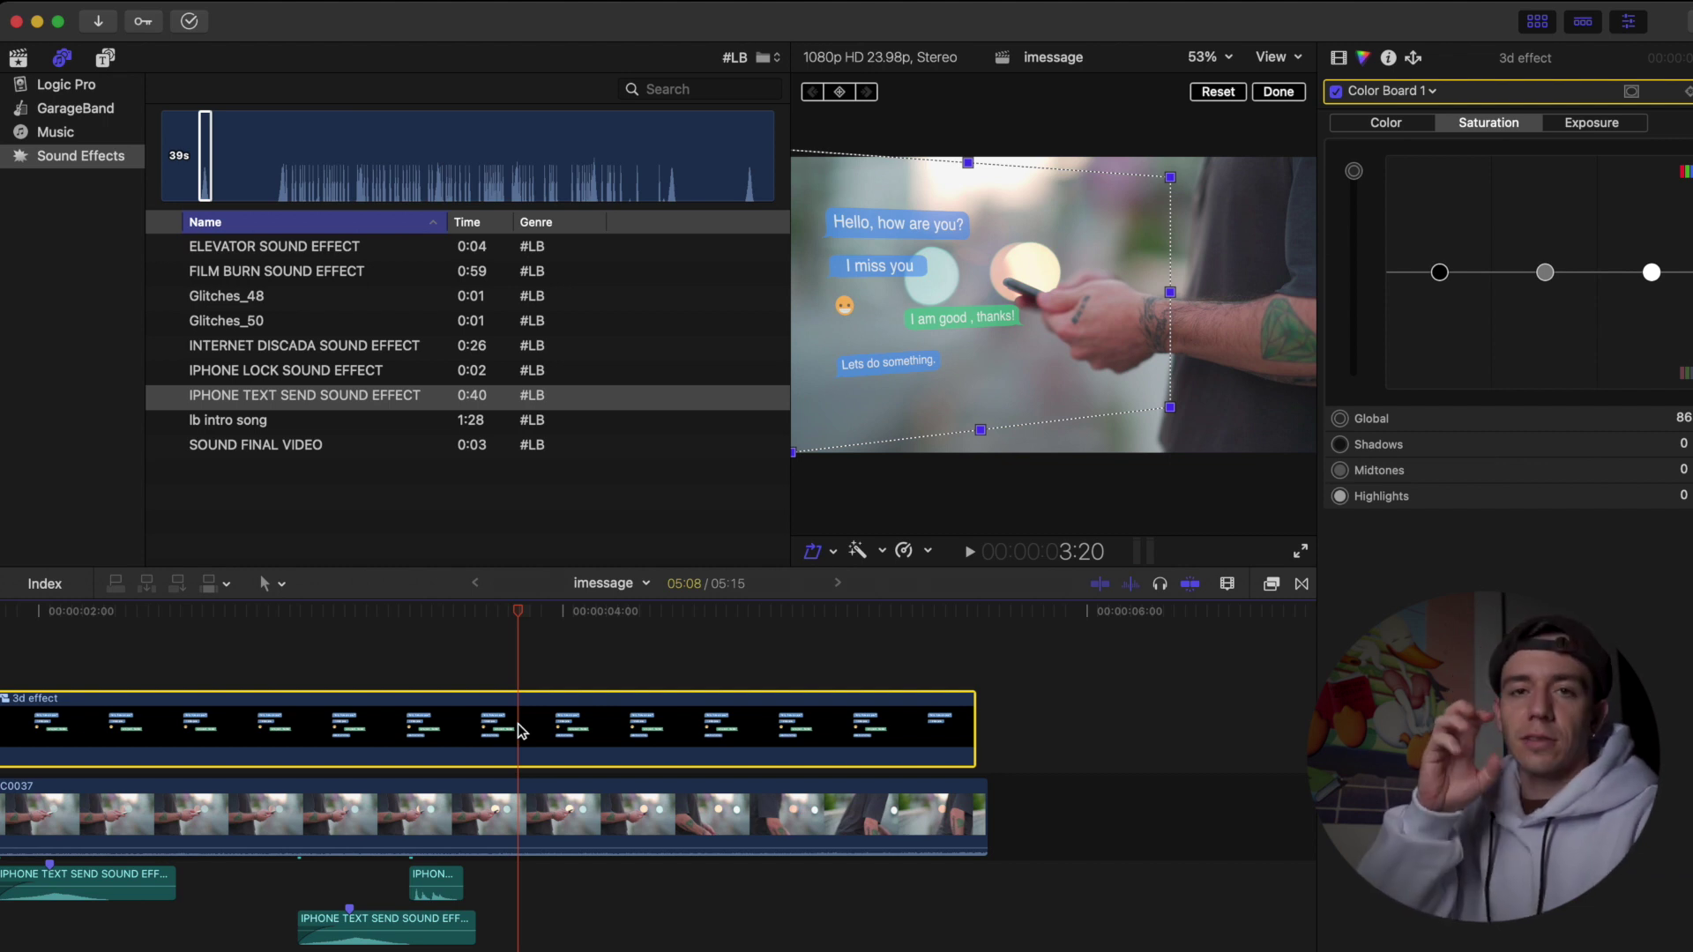
Split the 3d effect title at the last bubble and delete the leftover part
key(super+b)
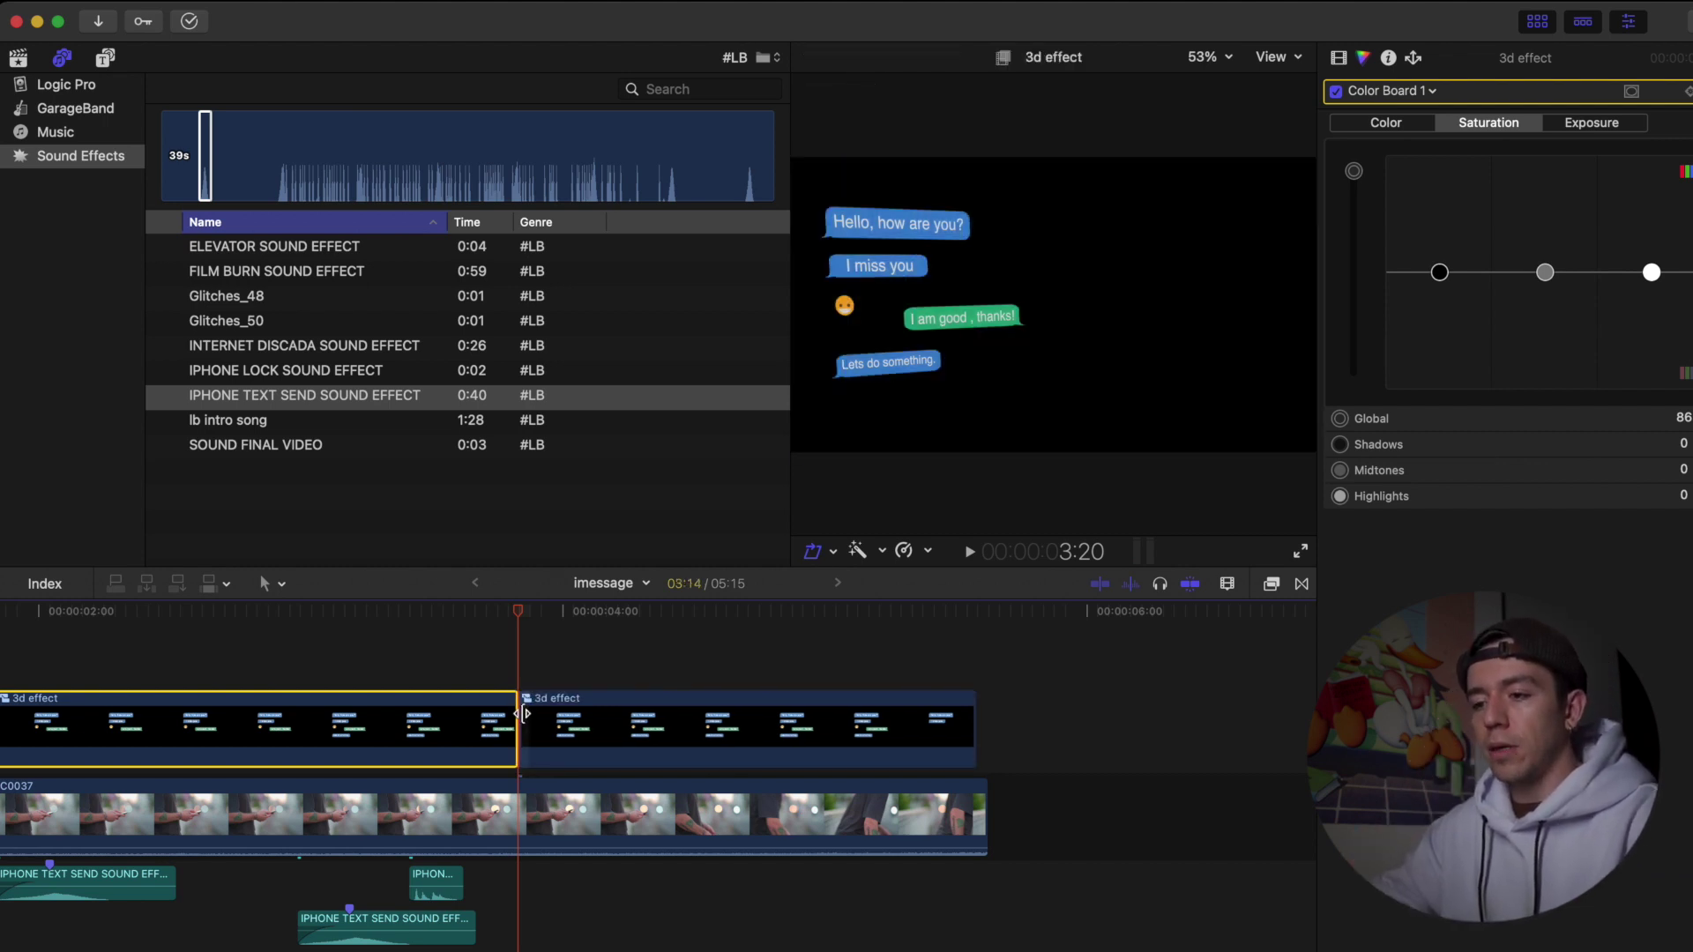
click(564, 730)
key(Delete)
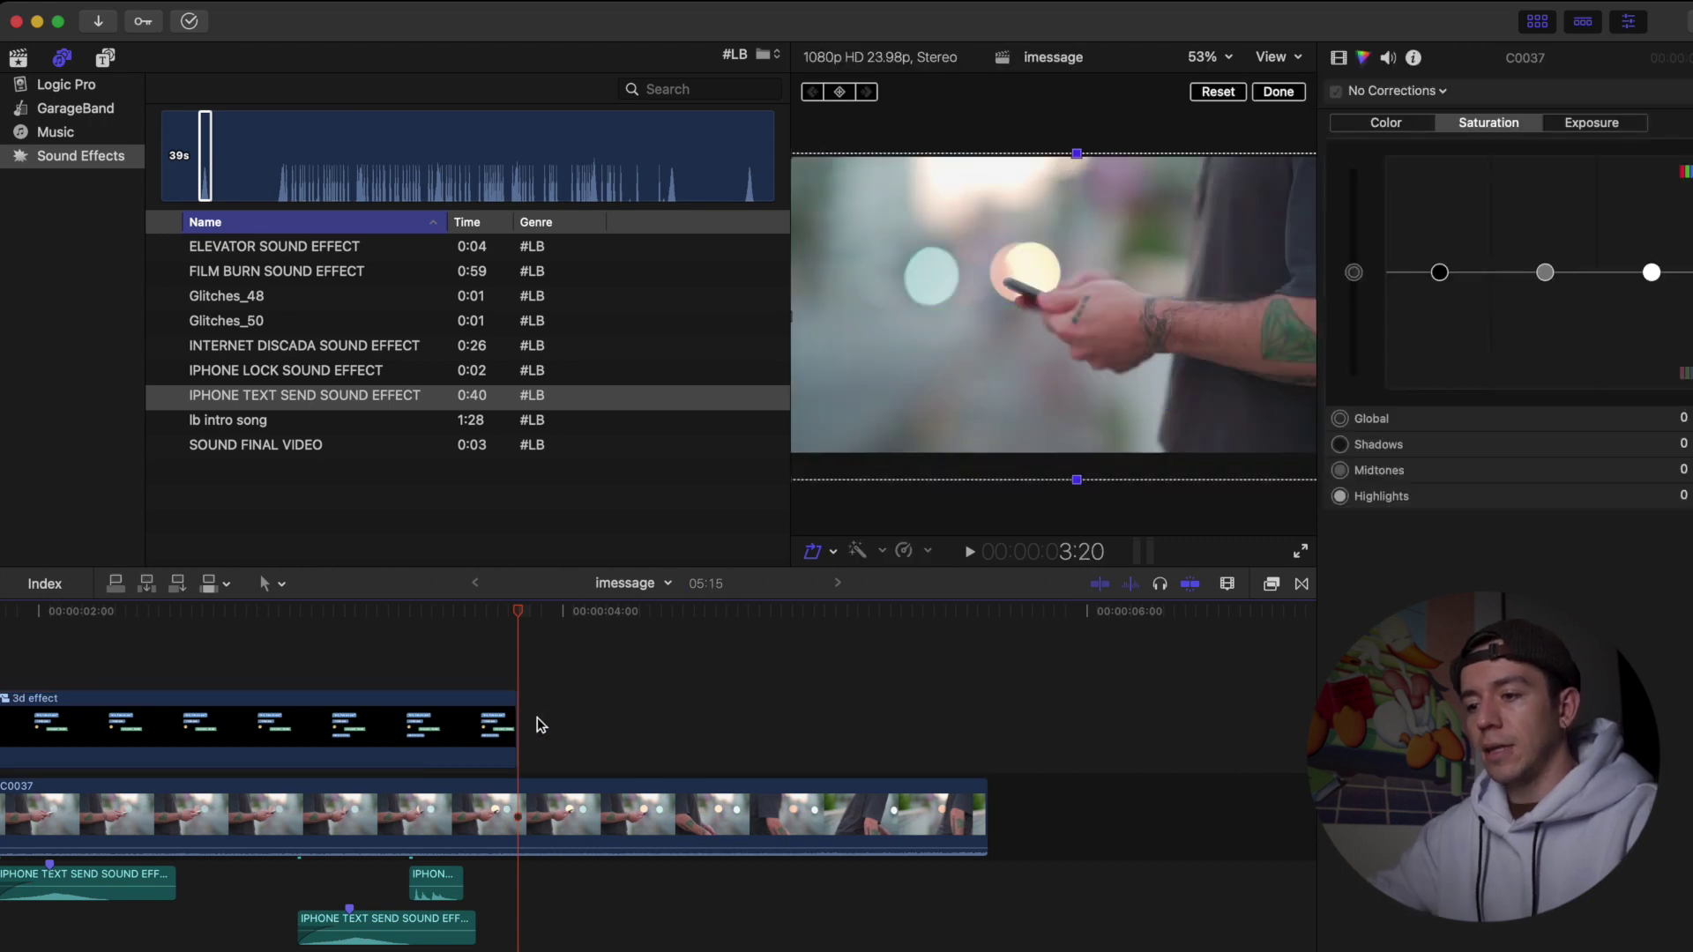
Lengthen the cross dissolve at the title's end and preview the fade-out
click(512, 717)
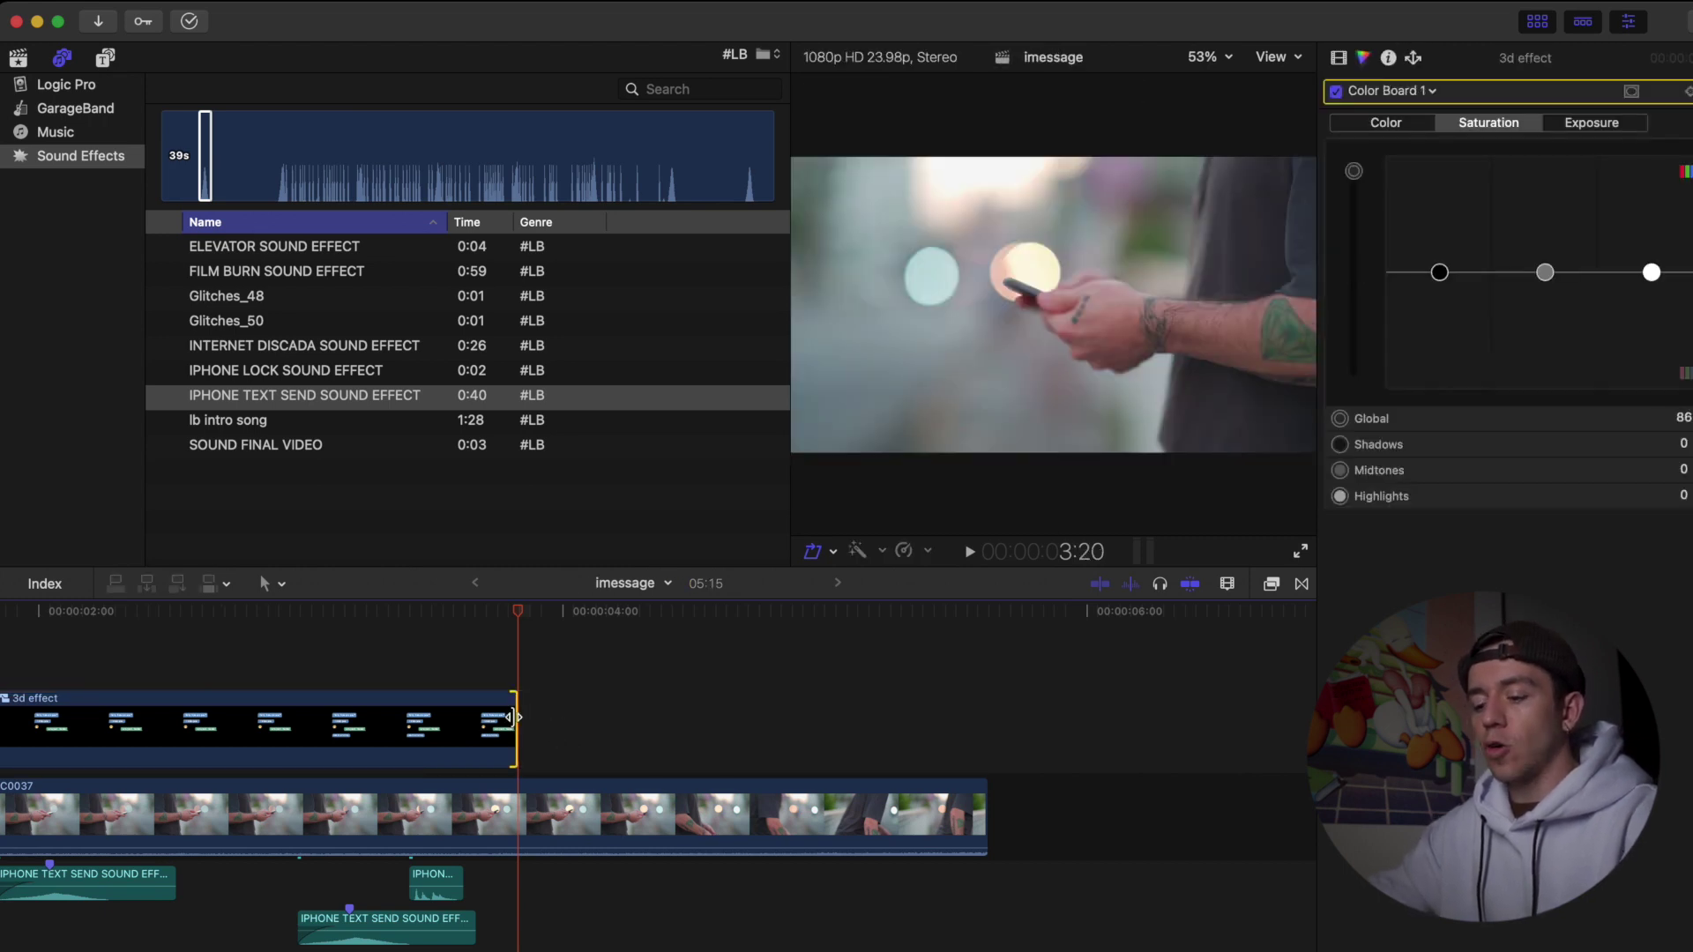
drag(514, 716, 413, 735)
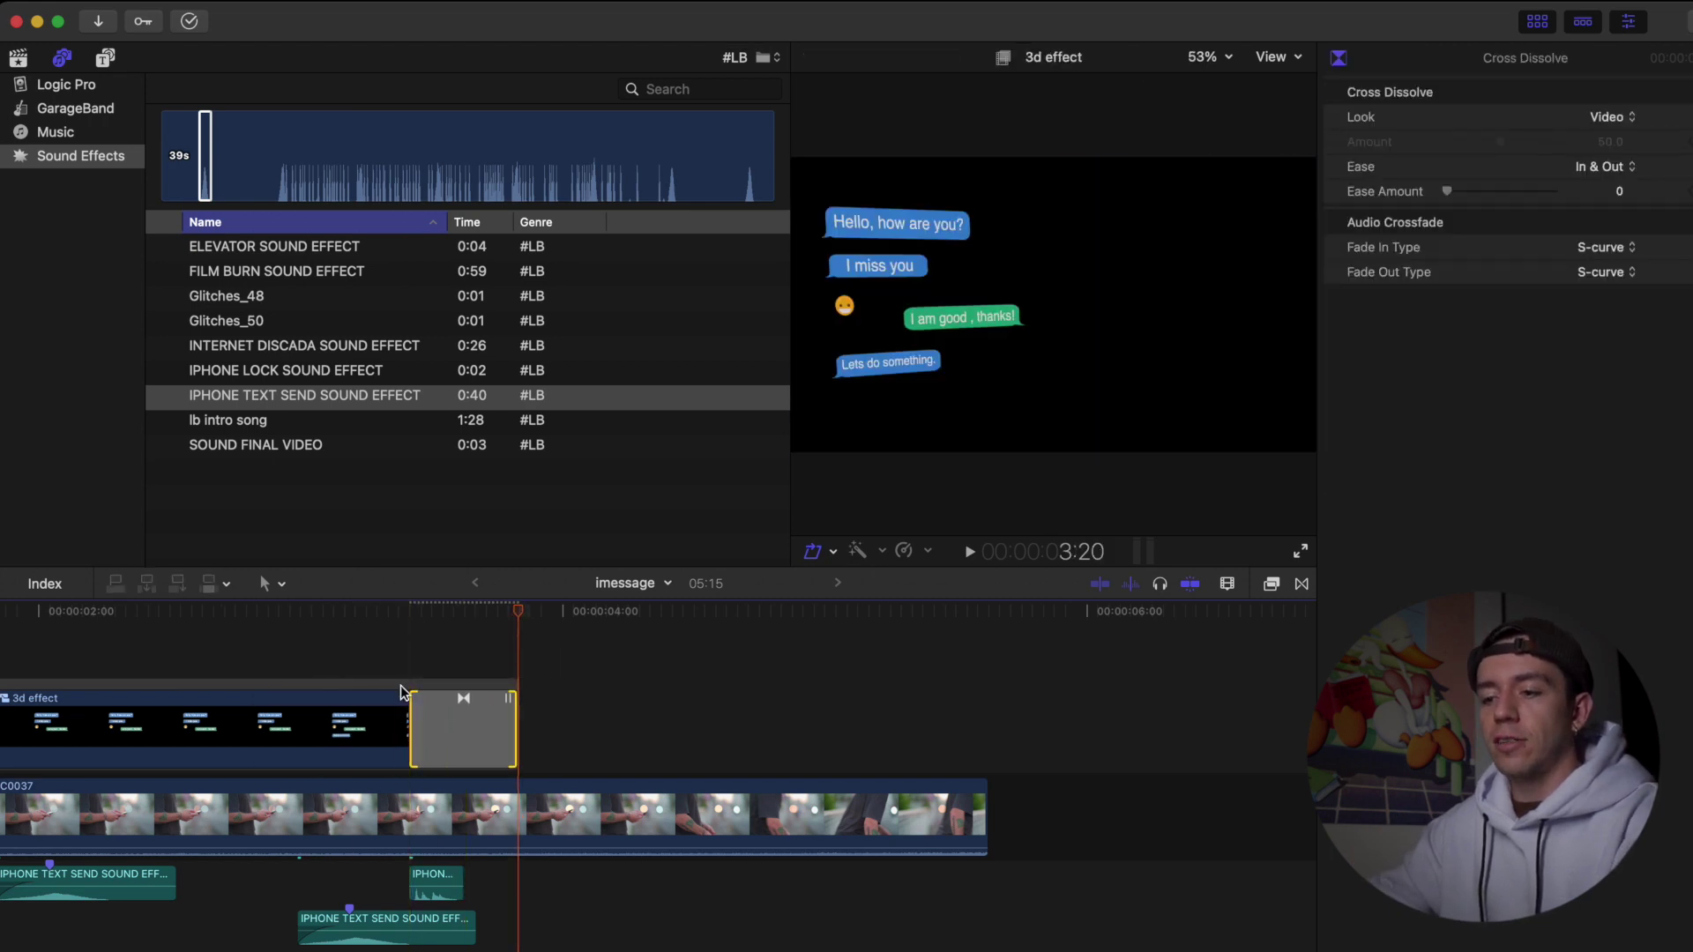
click(388, 647)
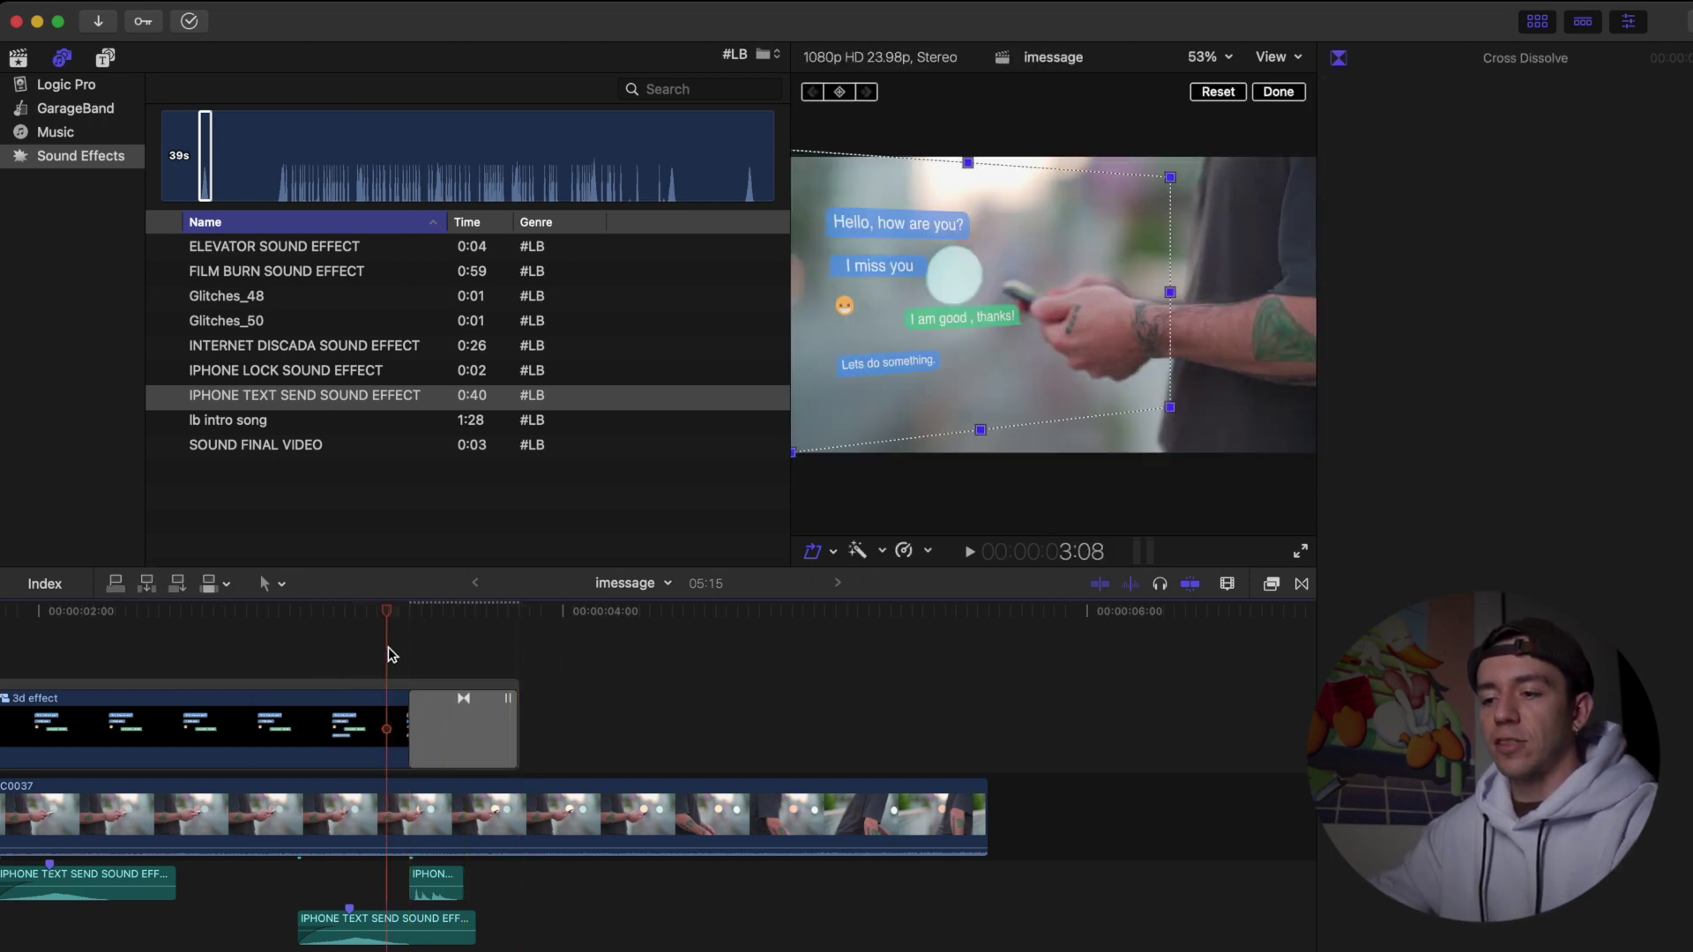
key(space)
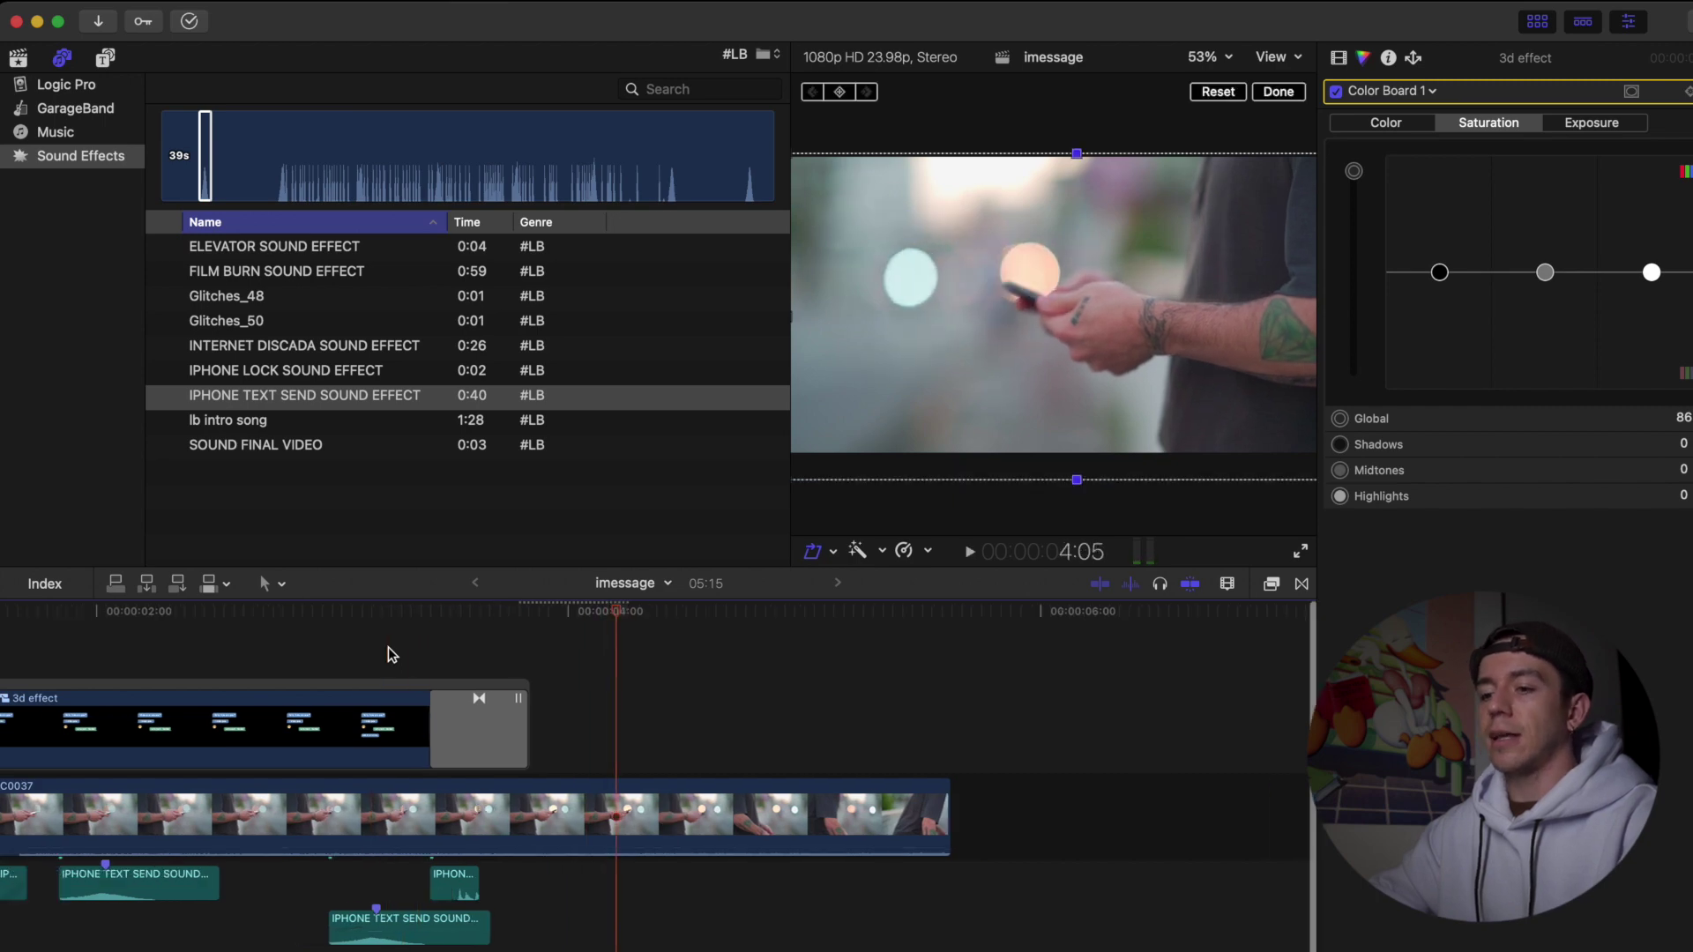